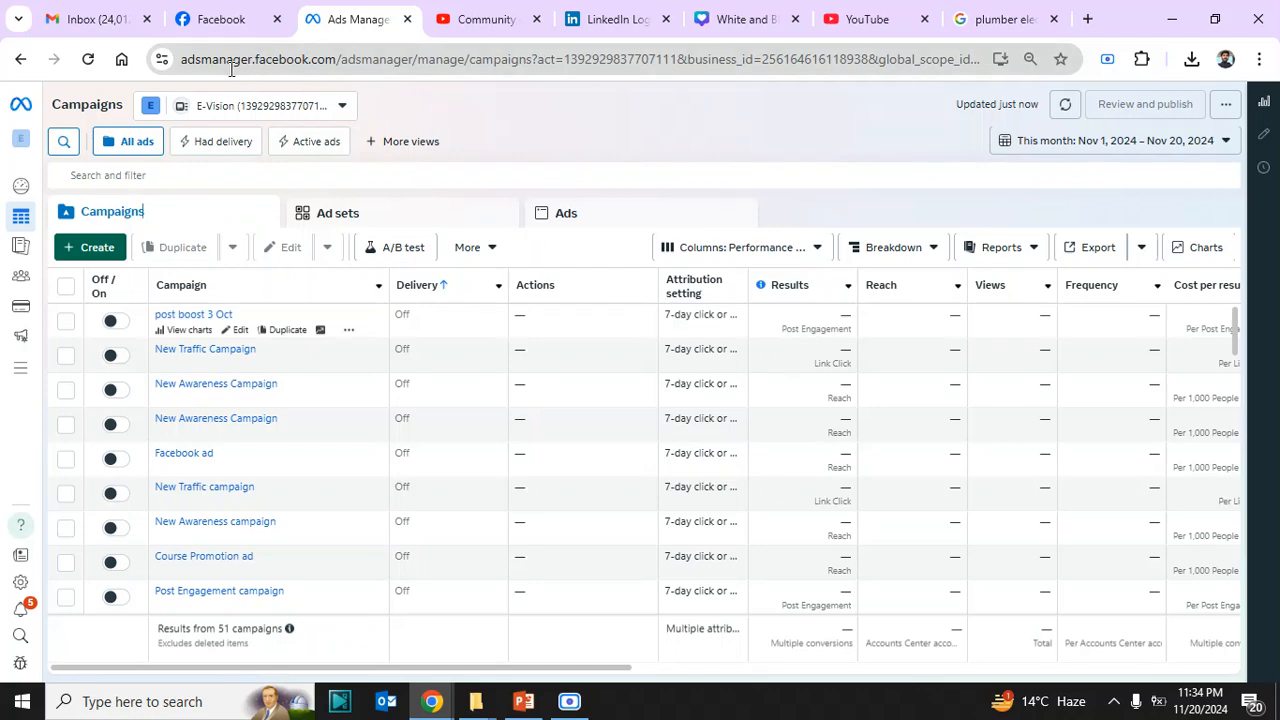
- Create a new campaign with the Engagement objective, using the manual engagement campaign setup
{"action": "left_click", "coordinate": [264, 108]}
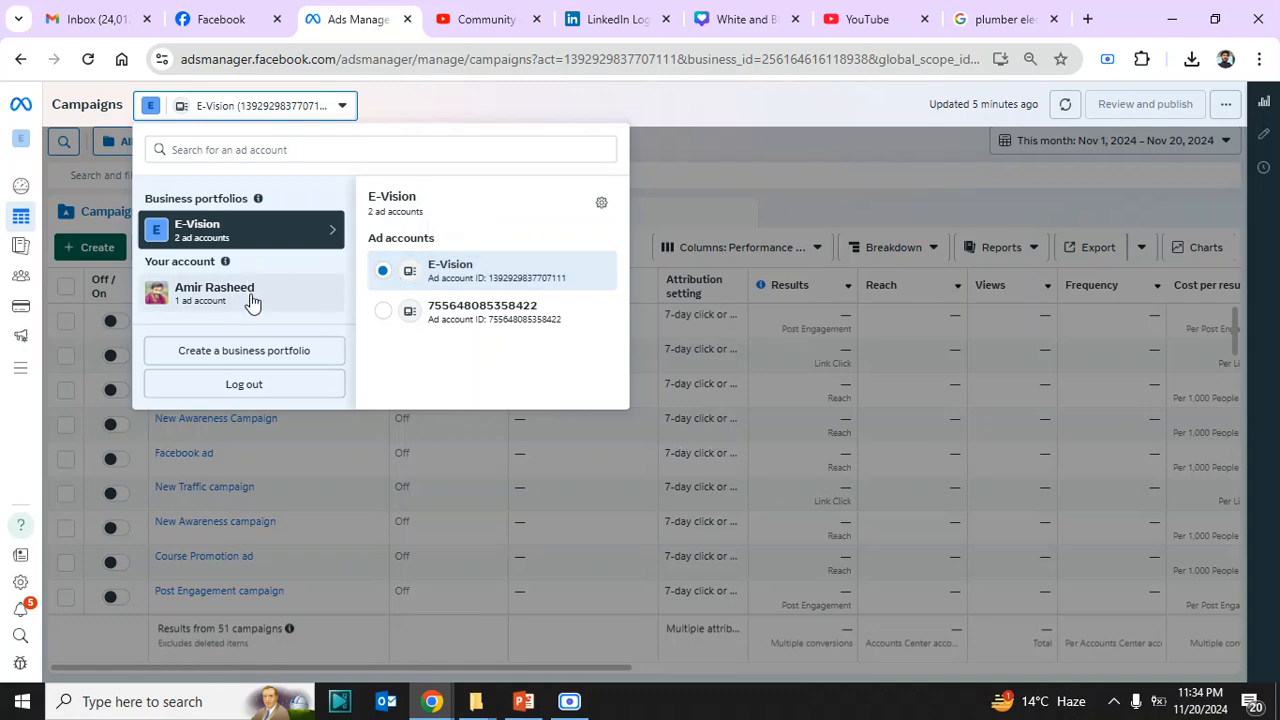
{"action": "left_click", "coordinate": [646, 111]}
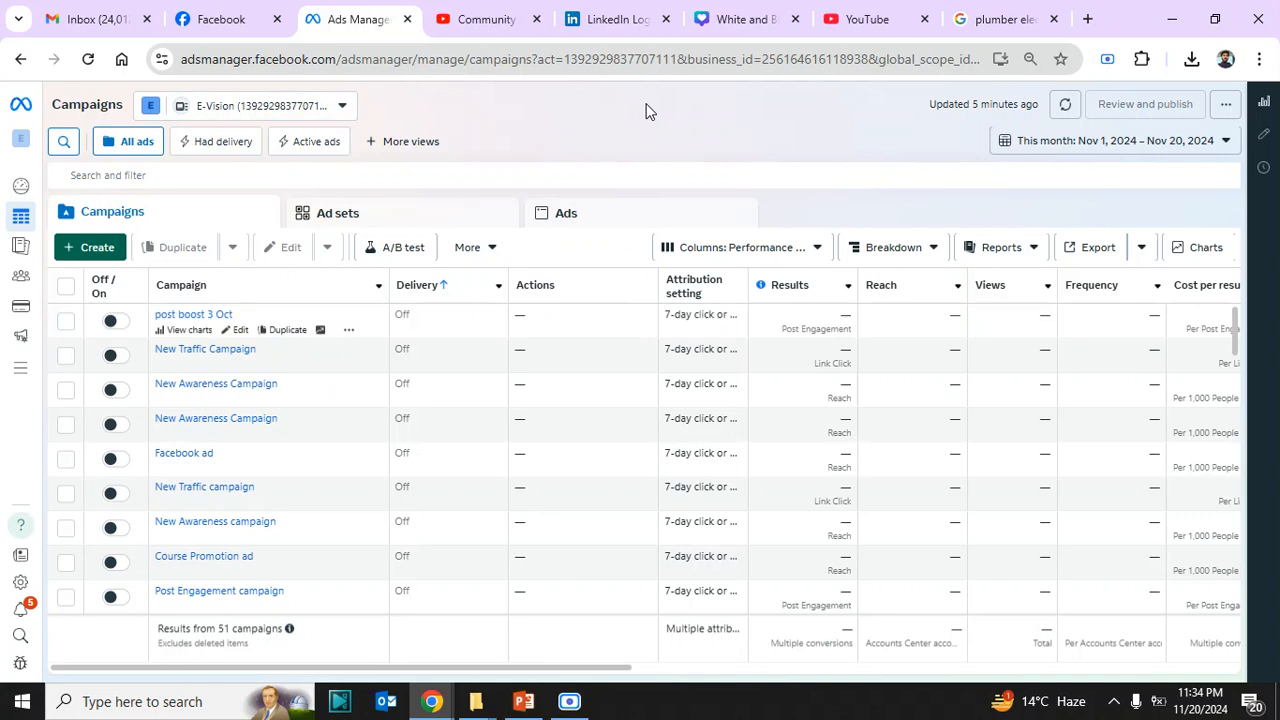
{"action": "left_click", "coordinate": [88, 252]}
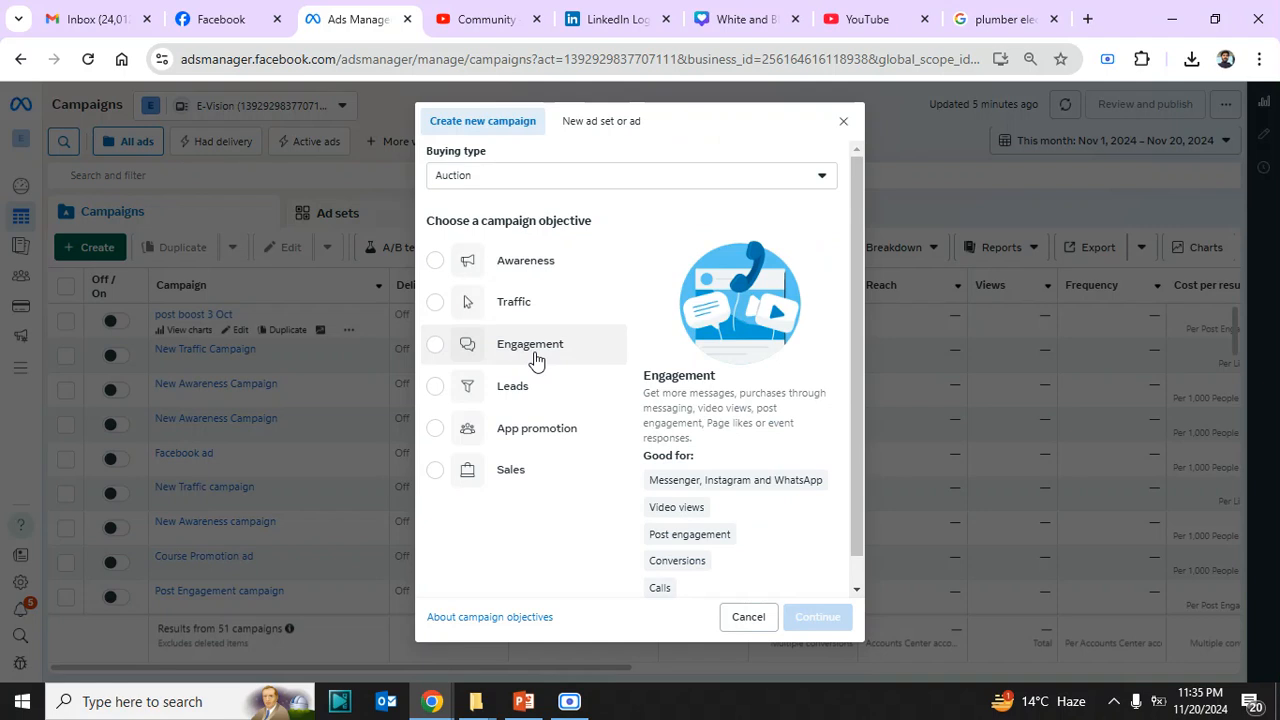
{"action": "left_click", "coordinate": [537, 361]}
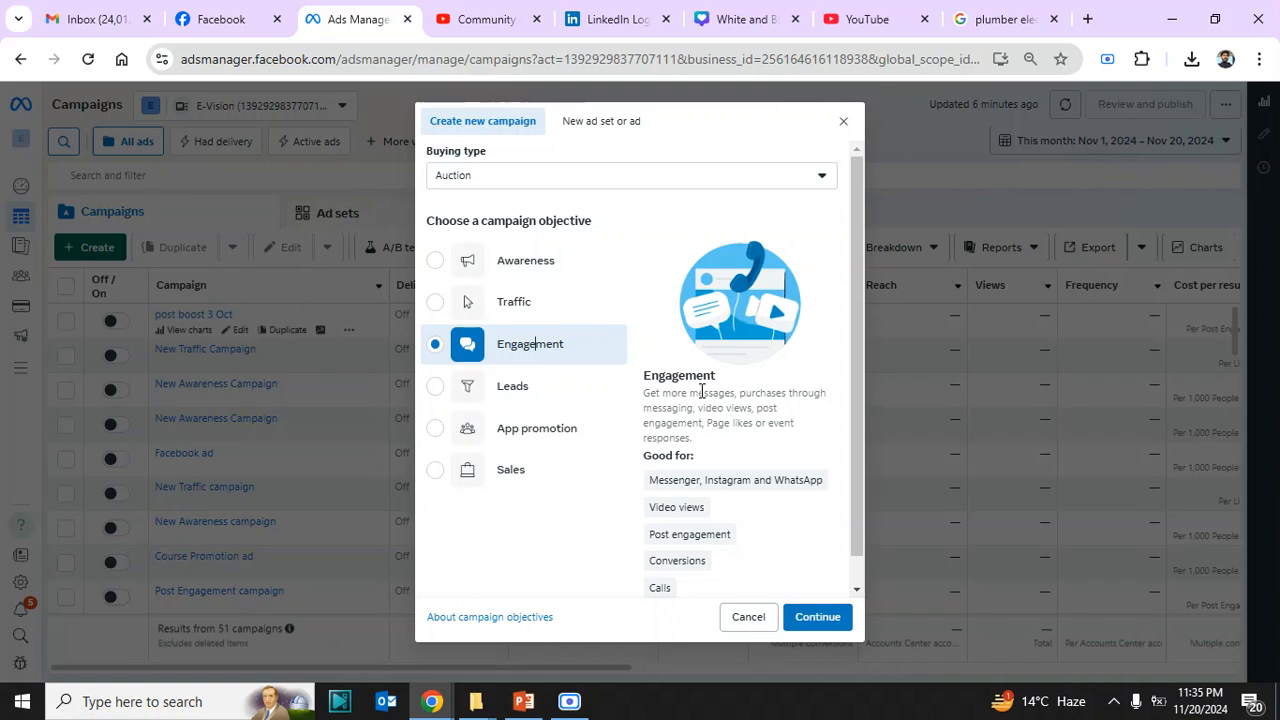
{"action": "mouse_move", "coordinate": [760, 492]}
{"action": "mouse_move", "coordinate": [728, 532]}
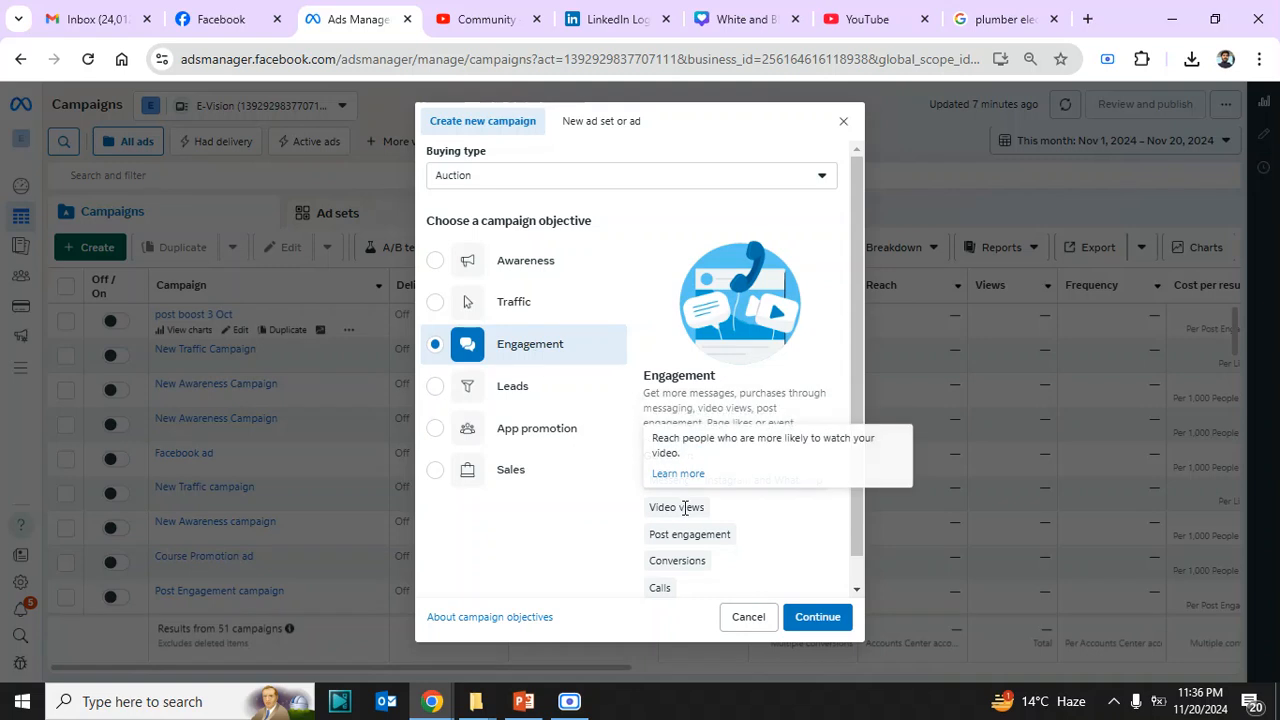
{"action": "mouse_move", "coordinate": [677, 574]}
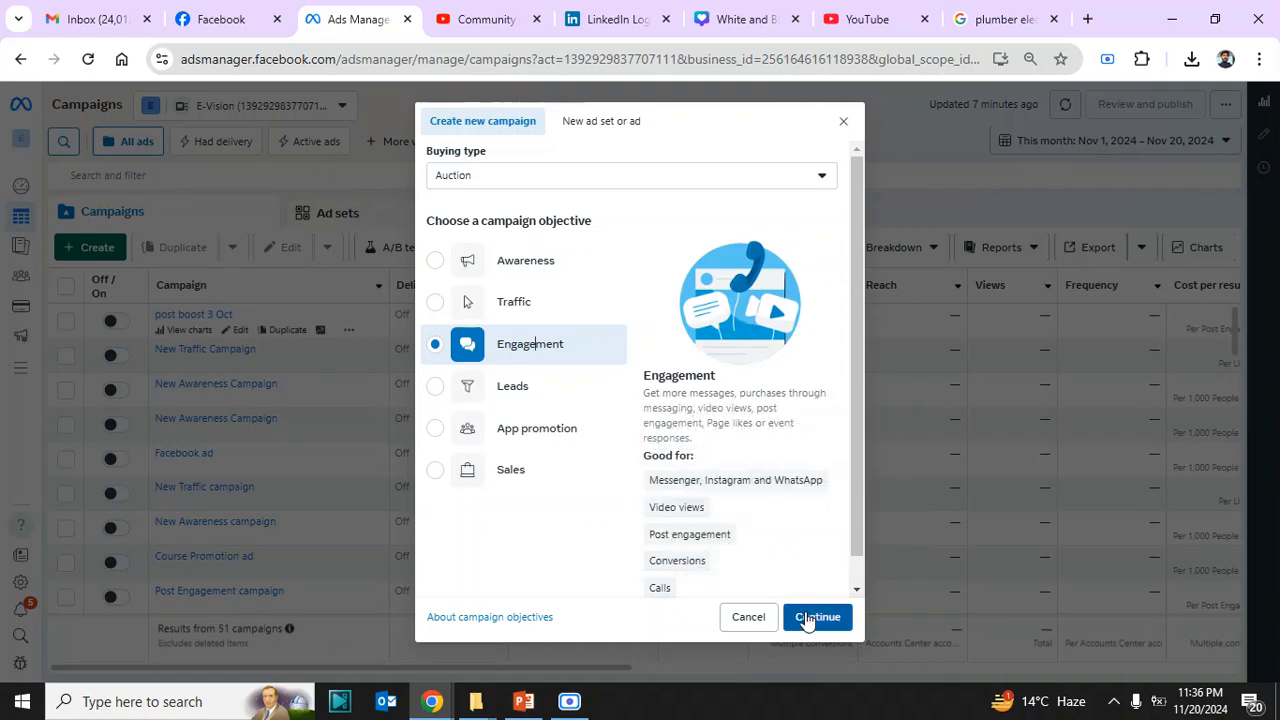
{"action": "left_click", "coordinate": [812, 617]}
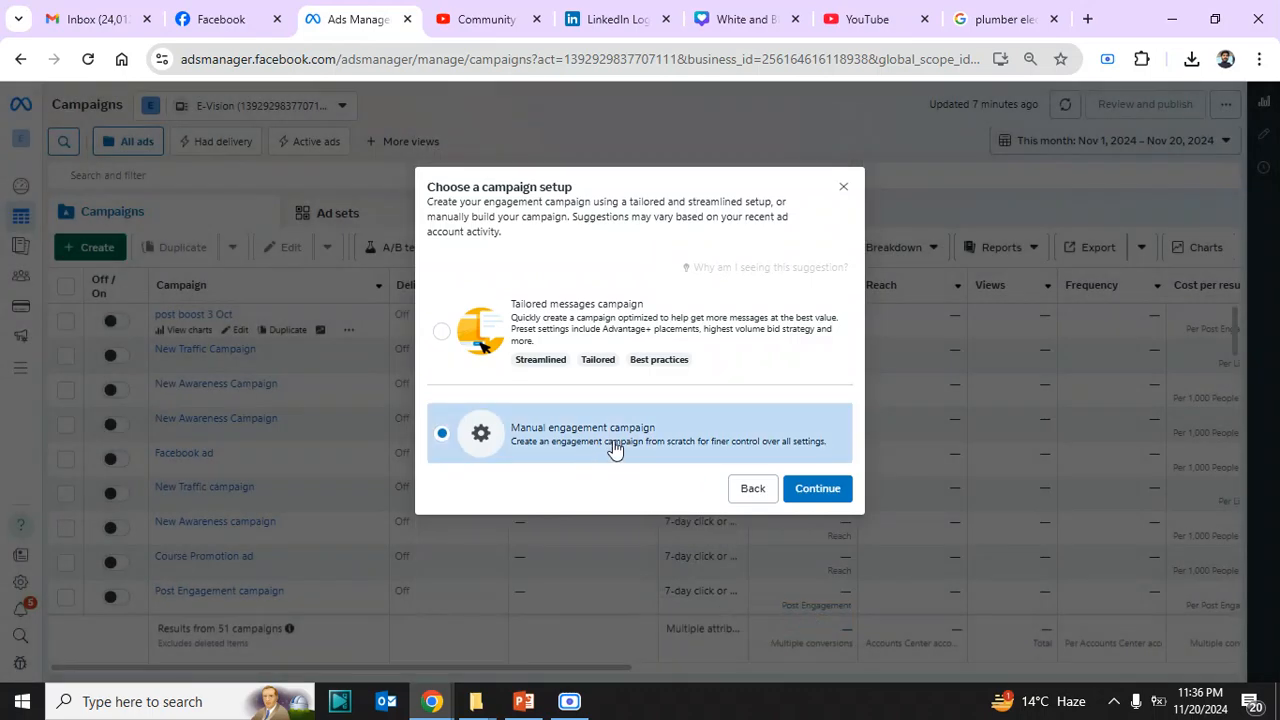
{"action": "left_click", "coordinate": [805, 492]}
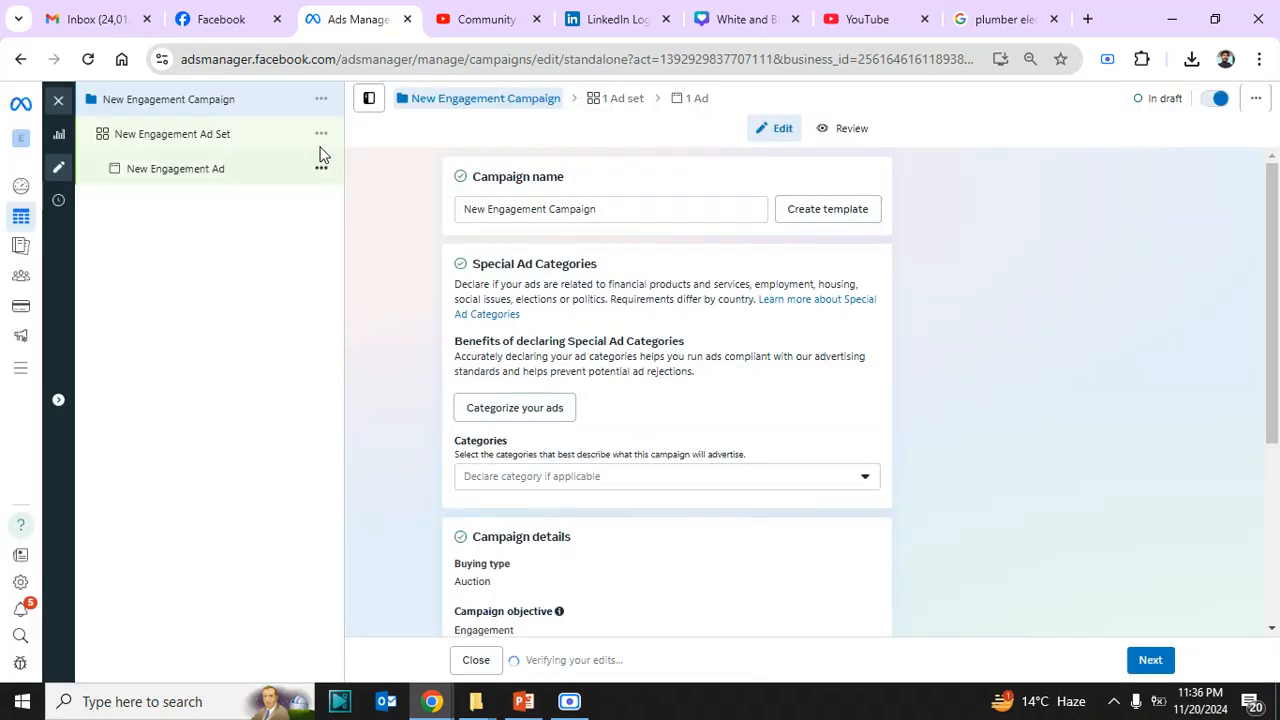
- Name the campaign "post eng 20 nov"
{"action": "triple_click", "coordinate": [621, 209]}
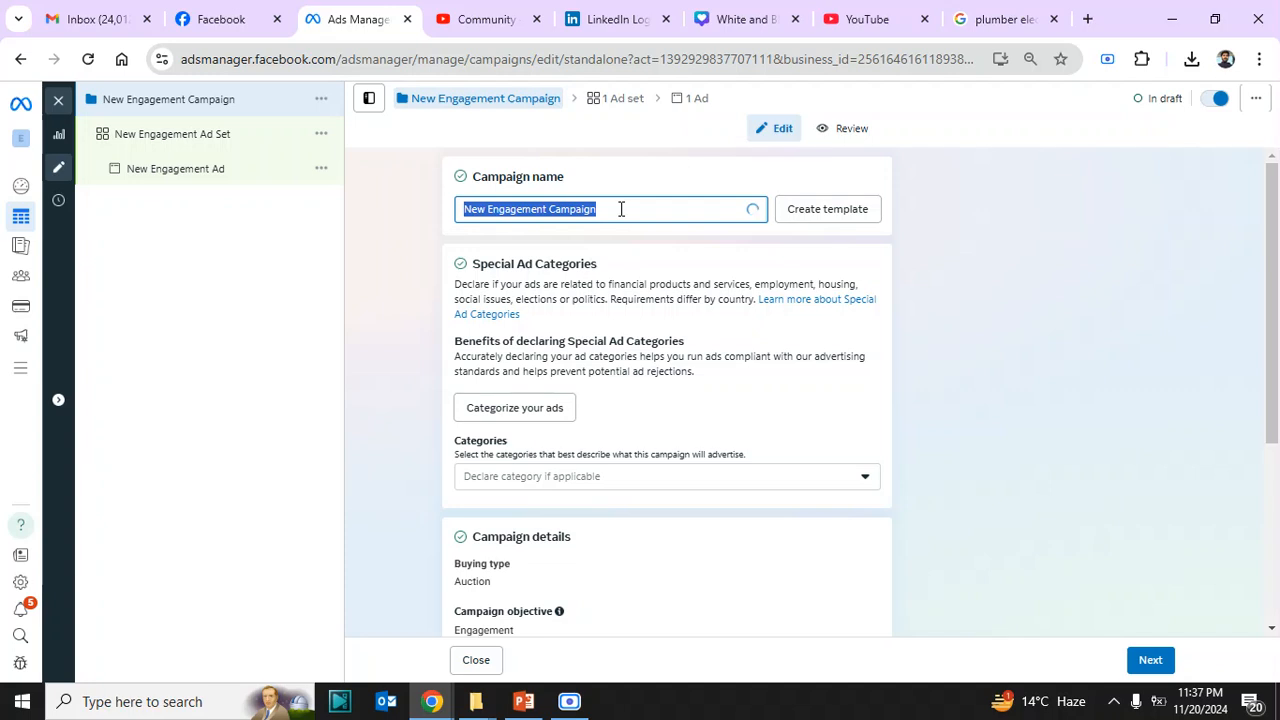
{"action": "type", "text": "pos"}
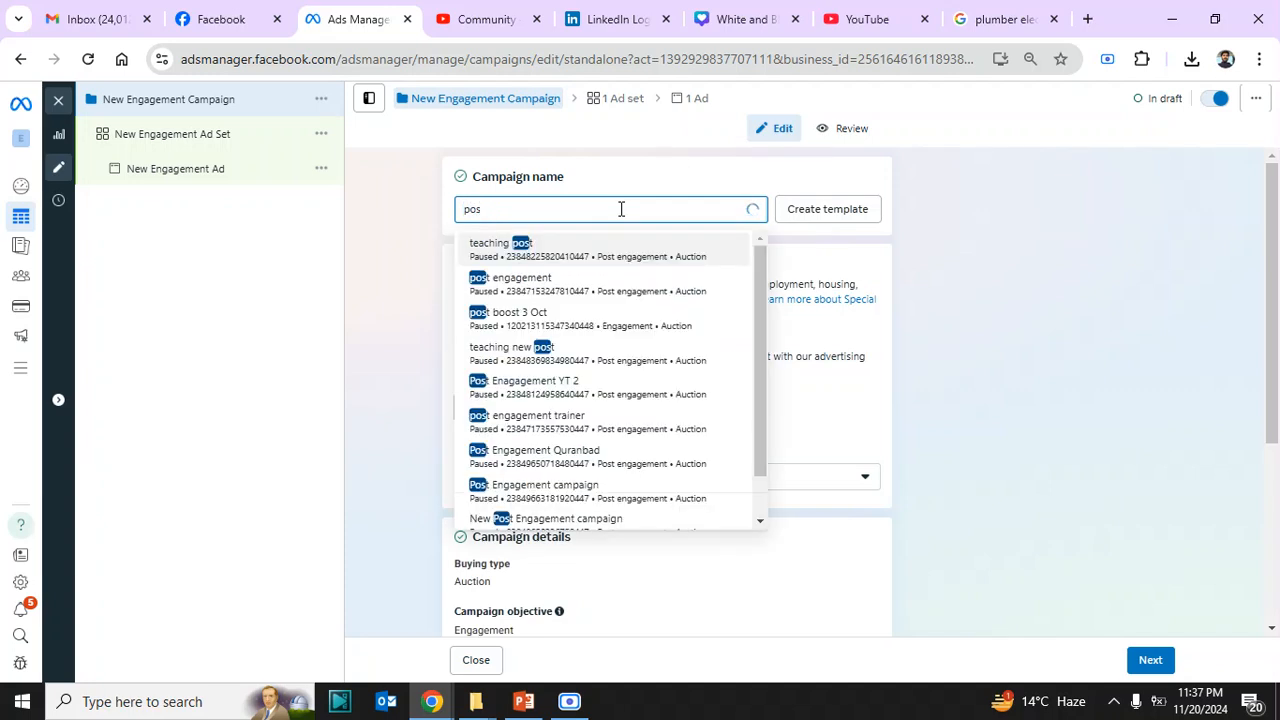
{"action": "type", "text": "t eng "}
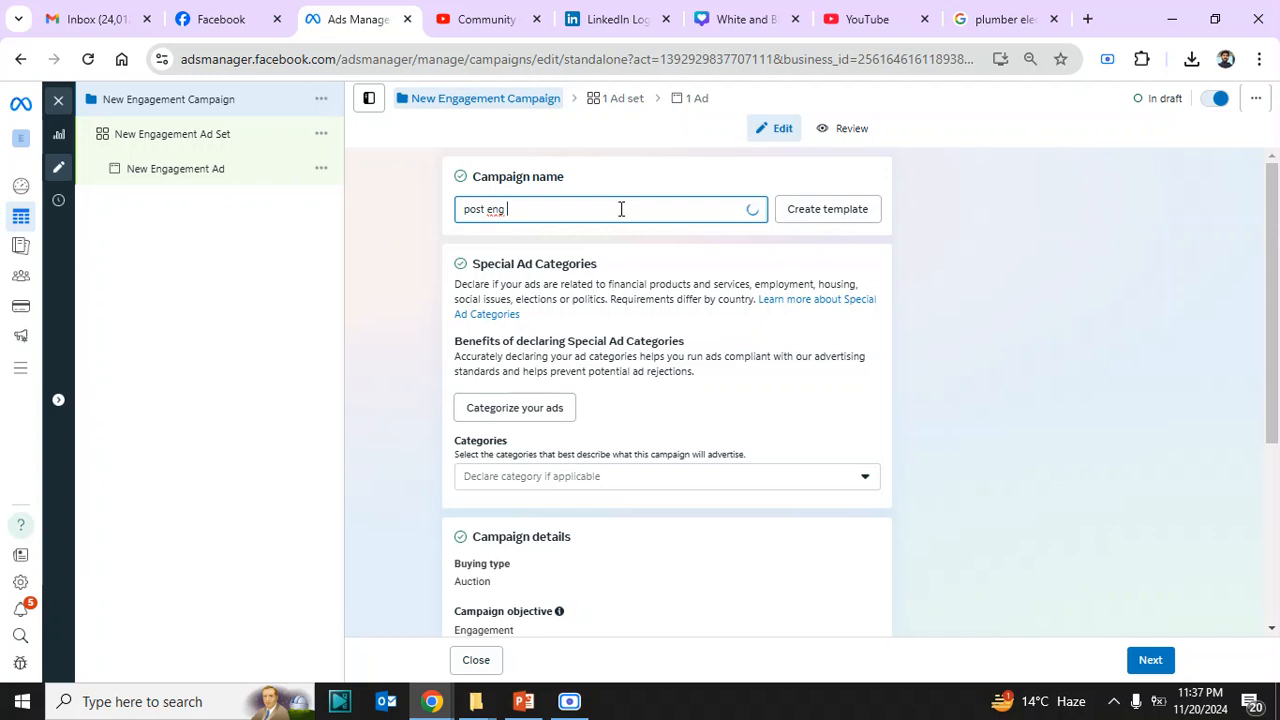
{"action": "type", "text": "20 nov"}
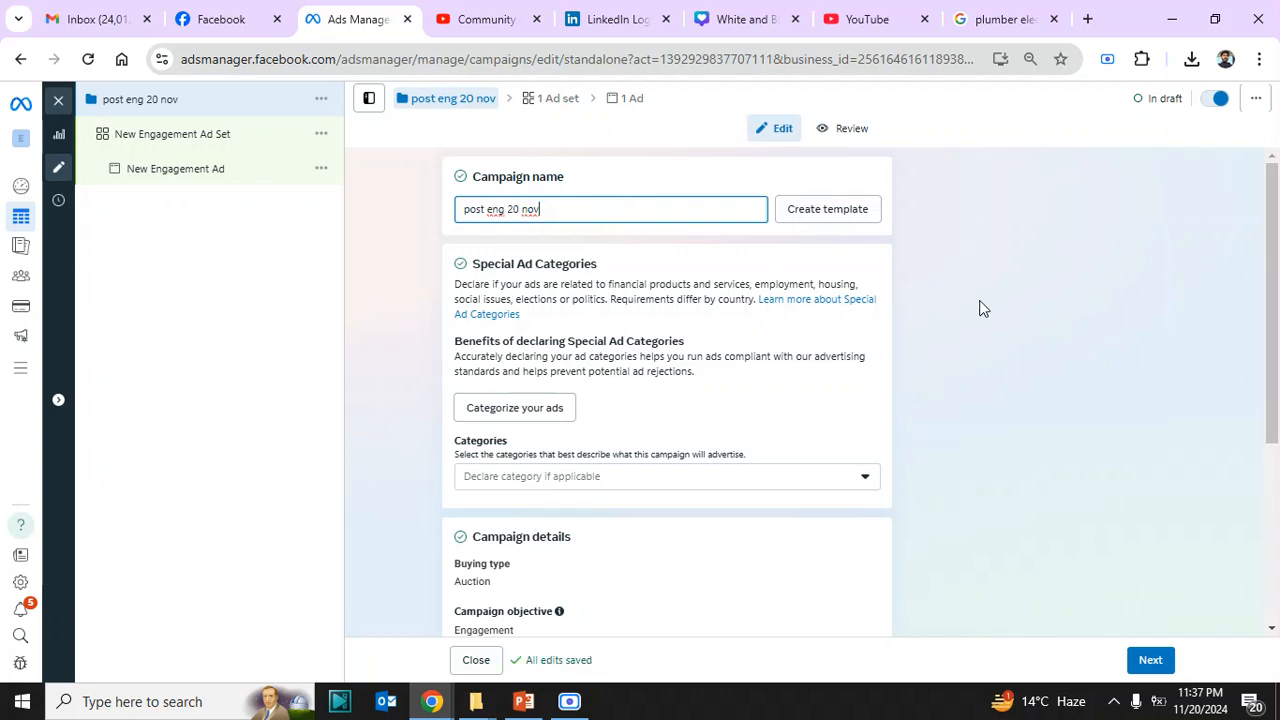
{"action": "left_click", "coordinate": [1024, 344]}
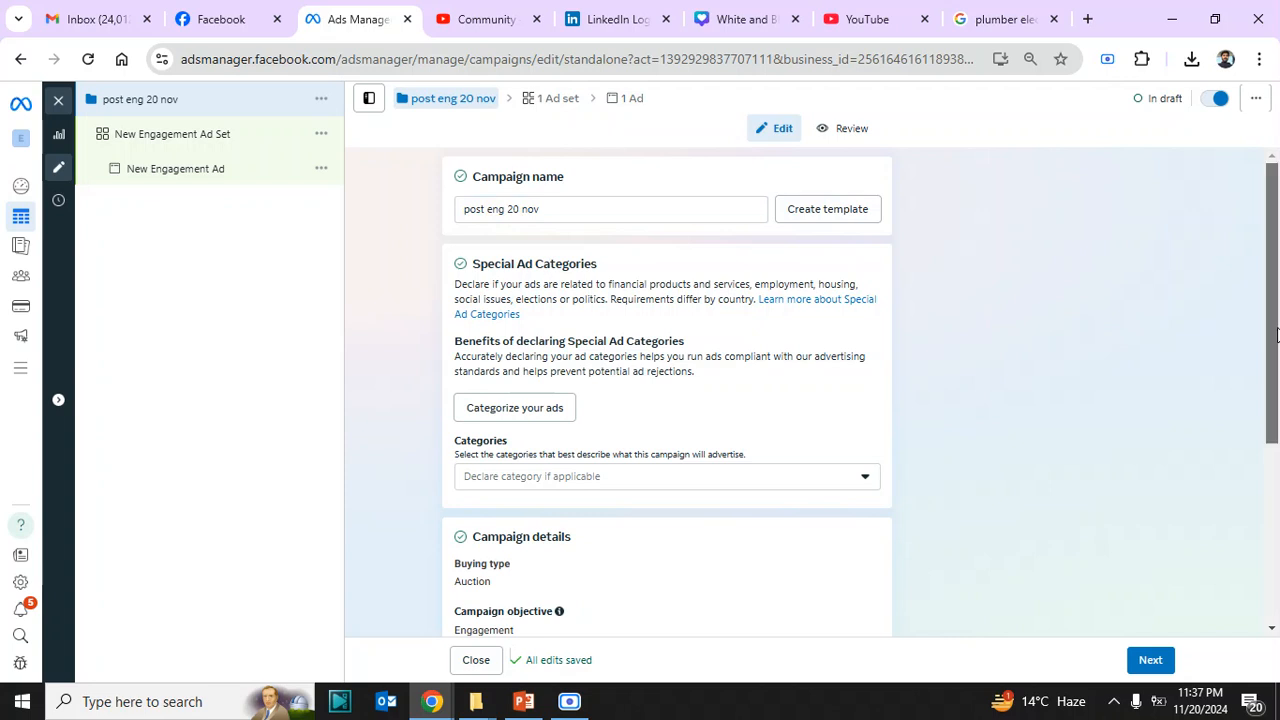
- Continue to the ad set settings and remove WhatsApp from the message destinations
{"action": "scroll", "coordinate": [1277, 334], "scroll_direction": "down", "scroll_amount": 3}
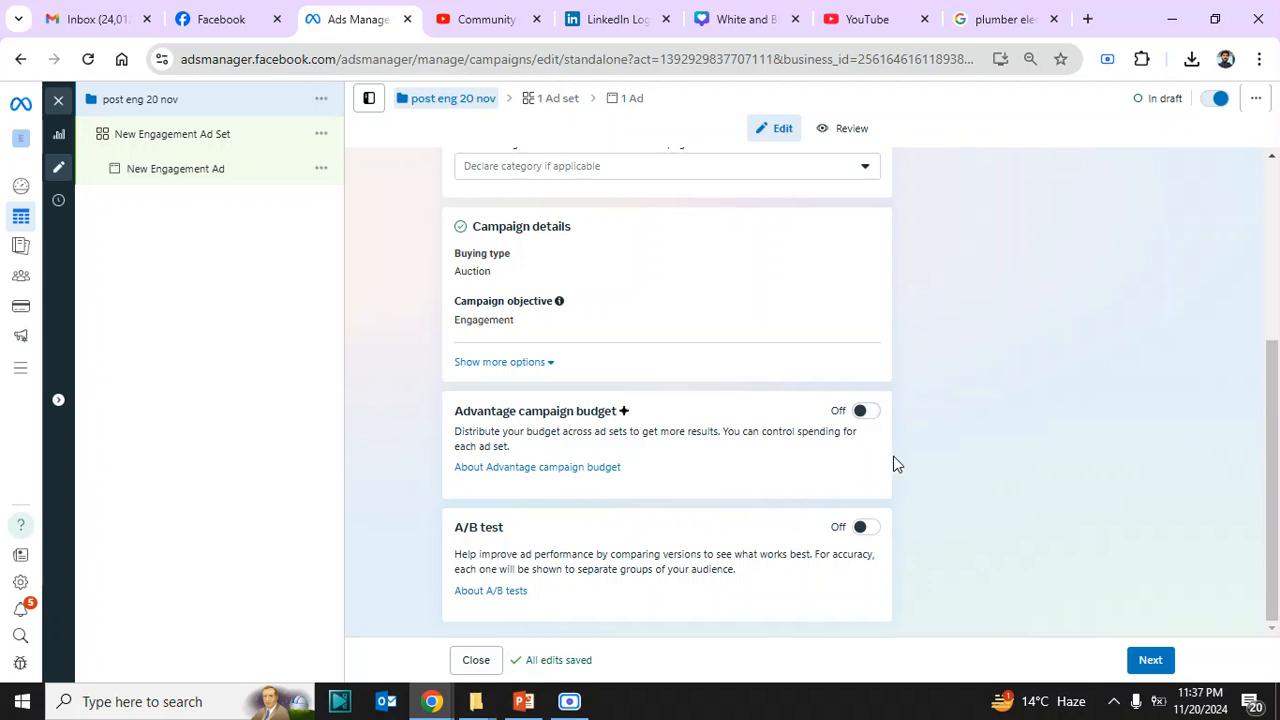
{"action": "left_click", "coordinate": [1150, 662]}
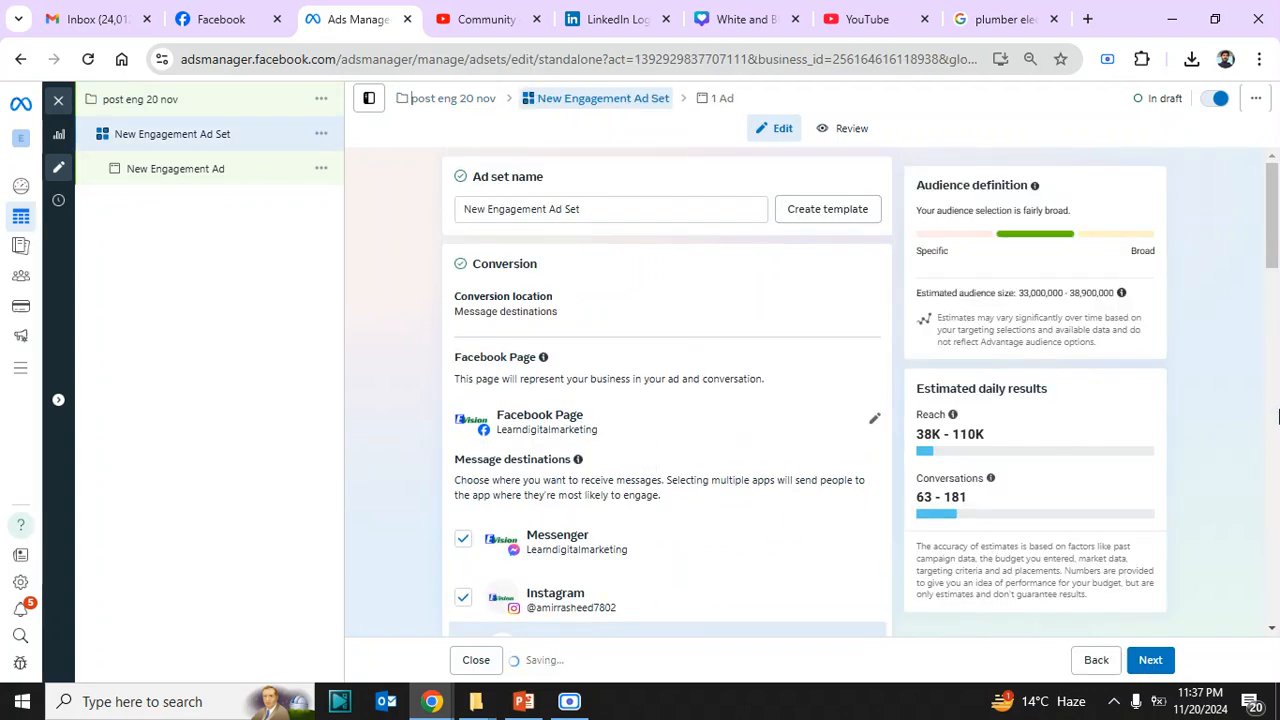
{"action": "left_click_drag", "start_coordinate": [1273, 250], "coordinate": [1276, 285]}
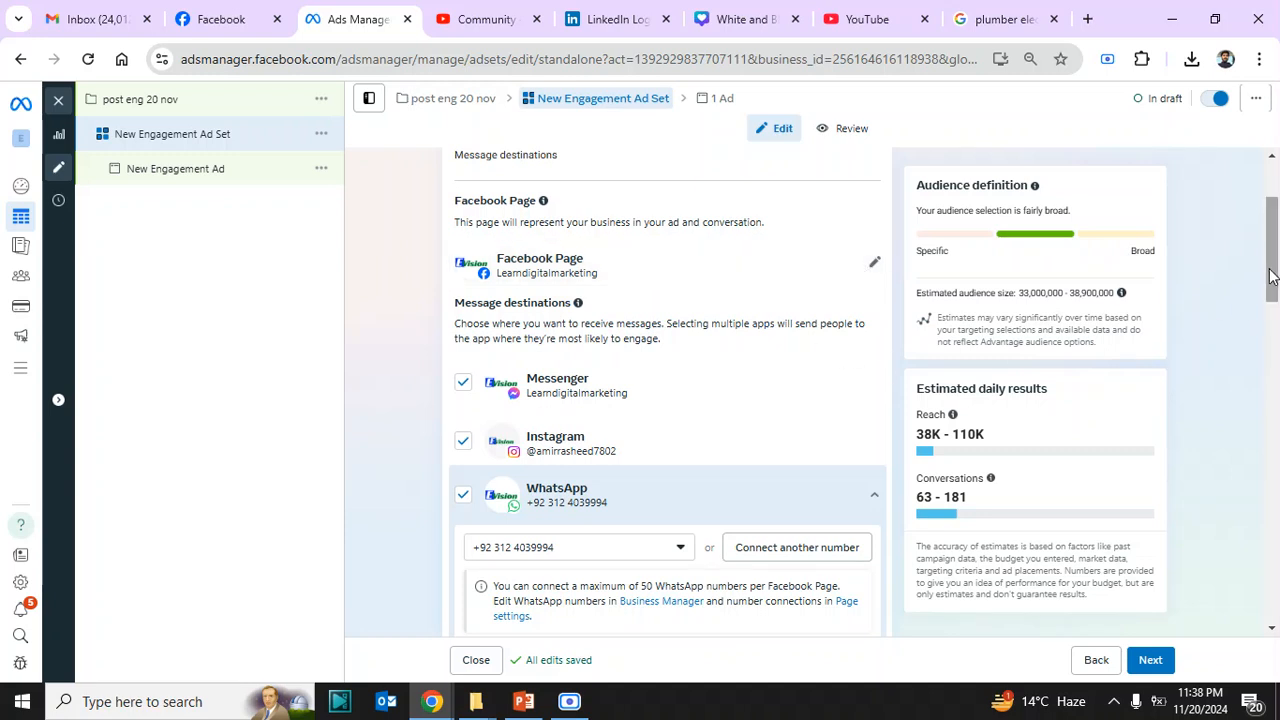
{"action": "left_click_drag", "start_coordinate": [1272, 277], "coordinate": [1272, 295]}
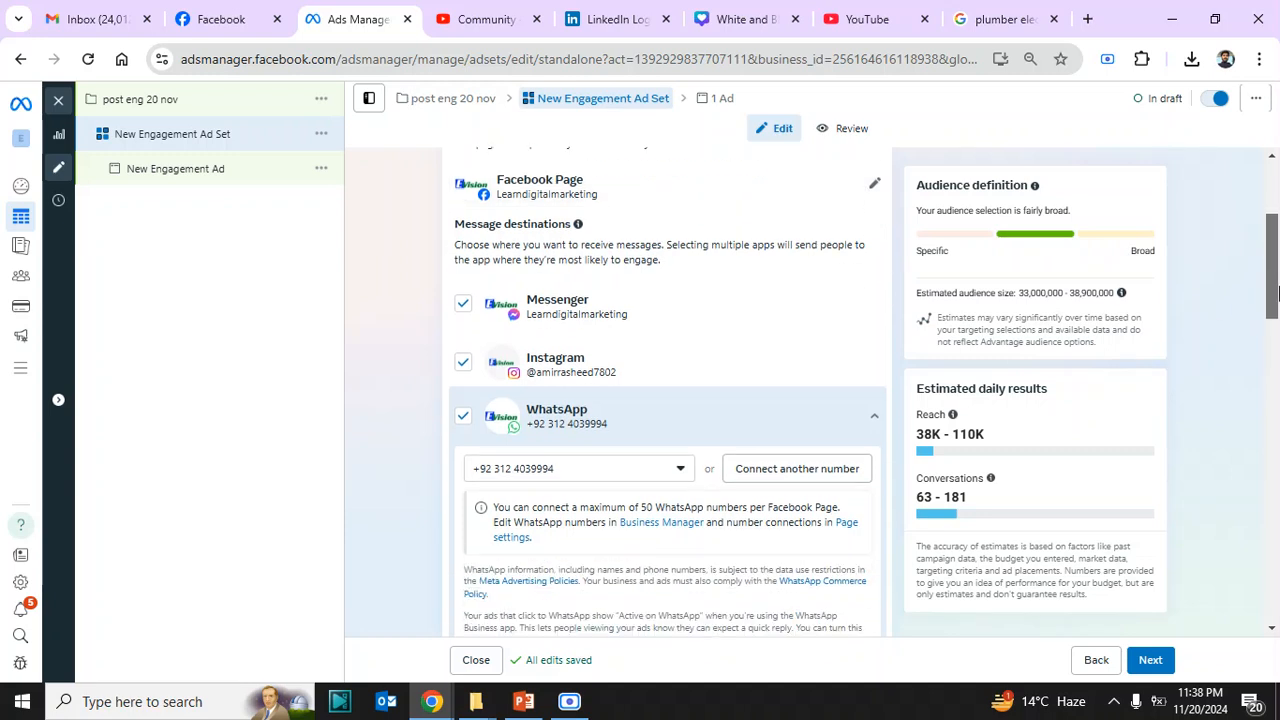
{"action": "left_click", "coordinate": [462, 412]}
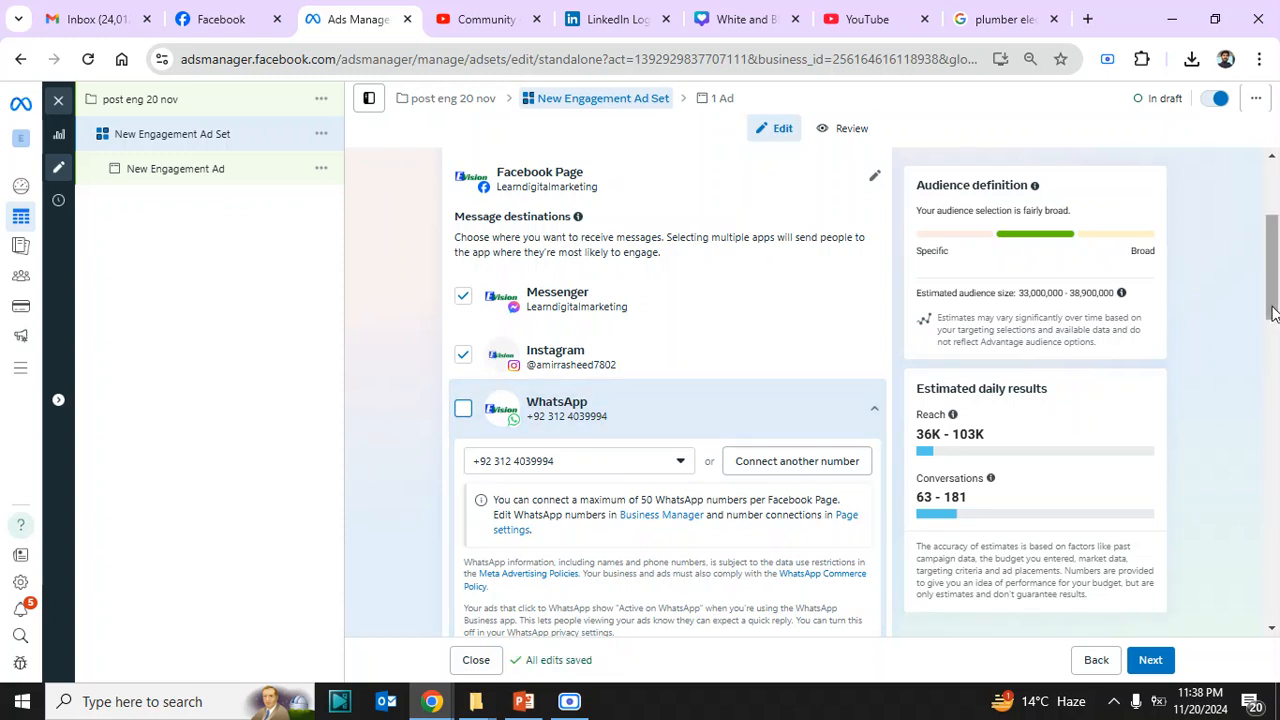
- Review the available budget types in the ad set's budget and schedule section
{"action": "left_click_drag", "start_coordinate": [1272, 313], "coordinate": [1273, 478]}
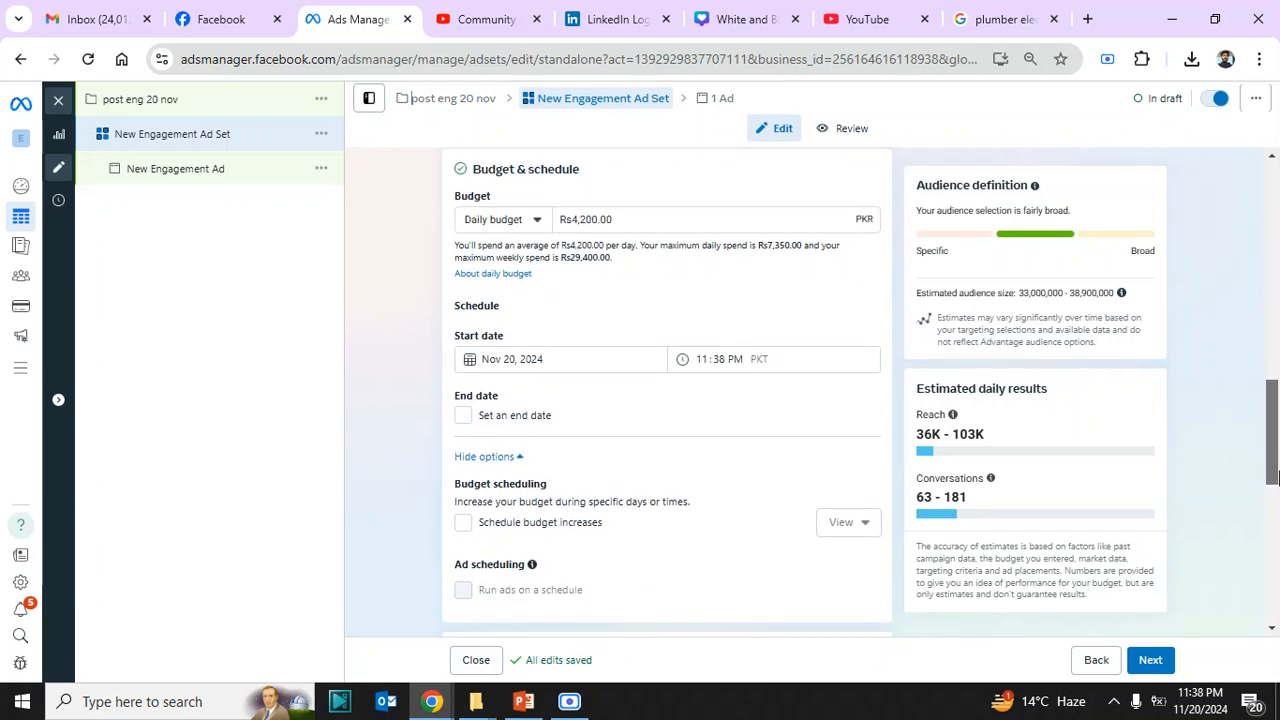
{"action": "left_click", "coordinate": [531, 221]}
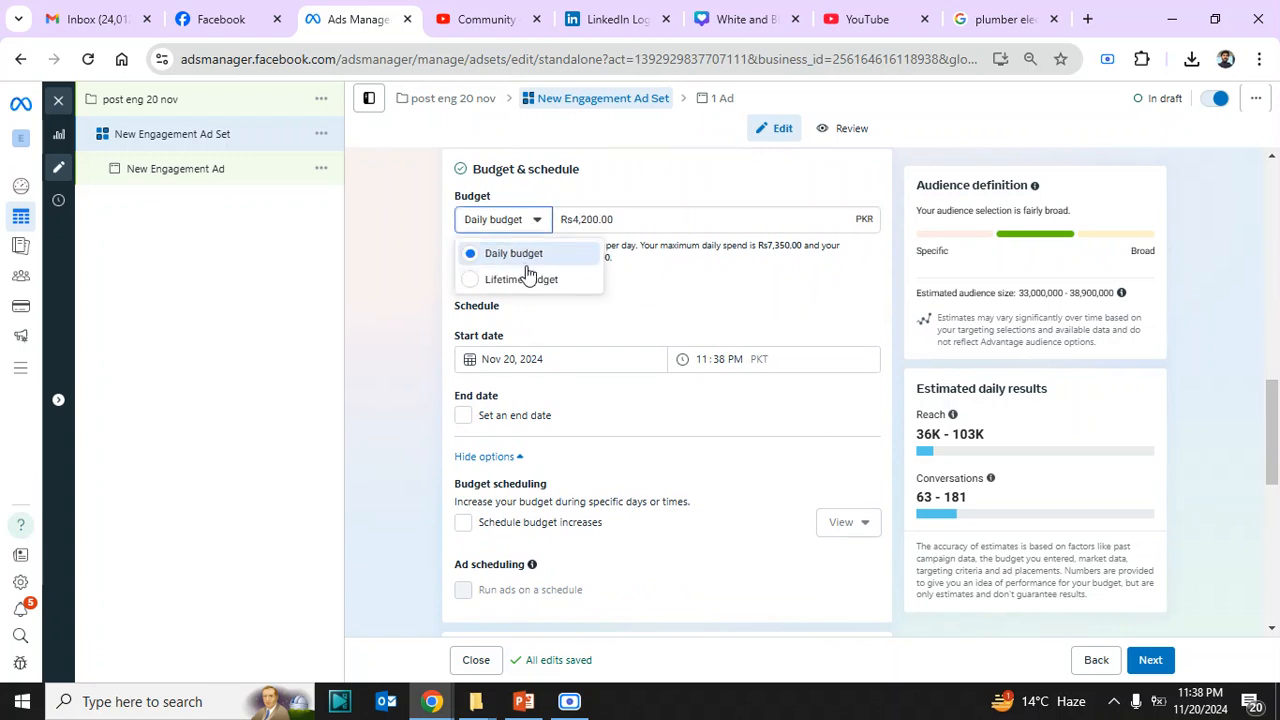
{"action": "left_click", "coordinate": [404, 325]}
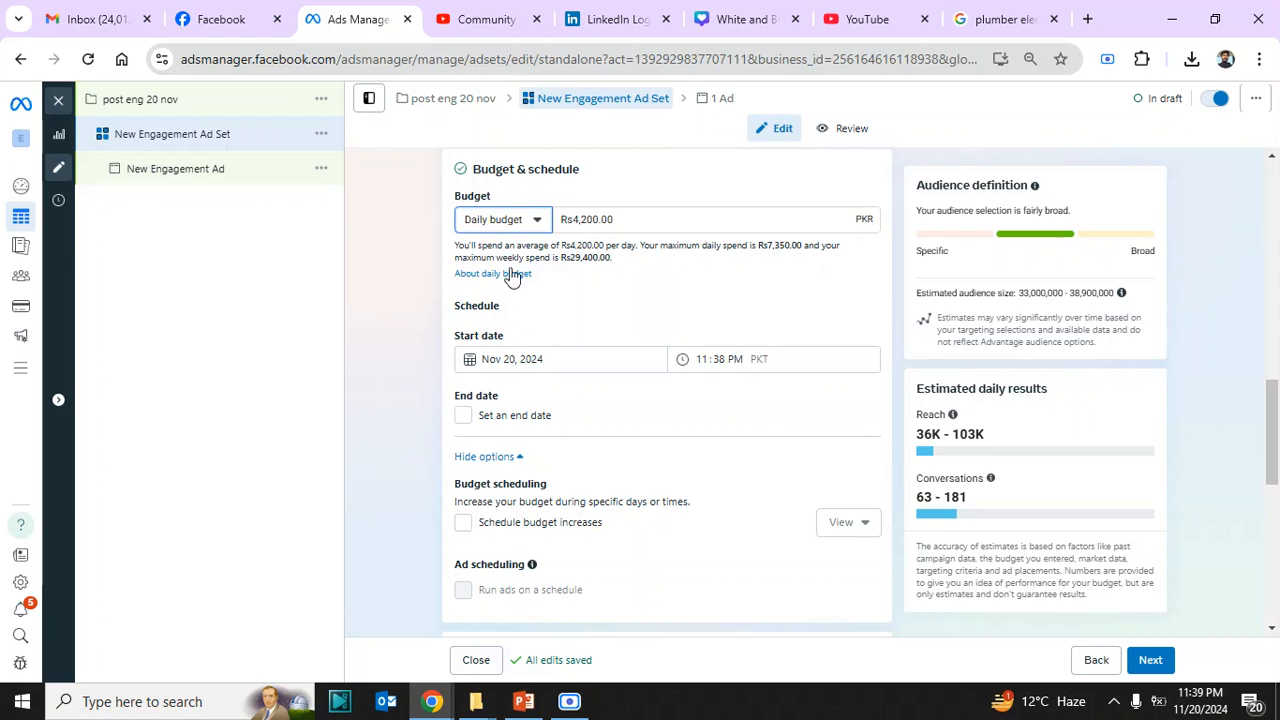
{"action": "left_click", "coordinate": [517, 231]}
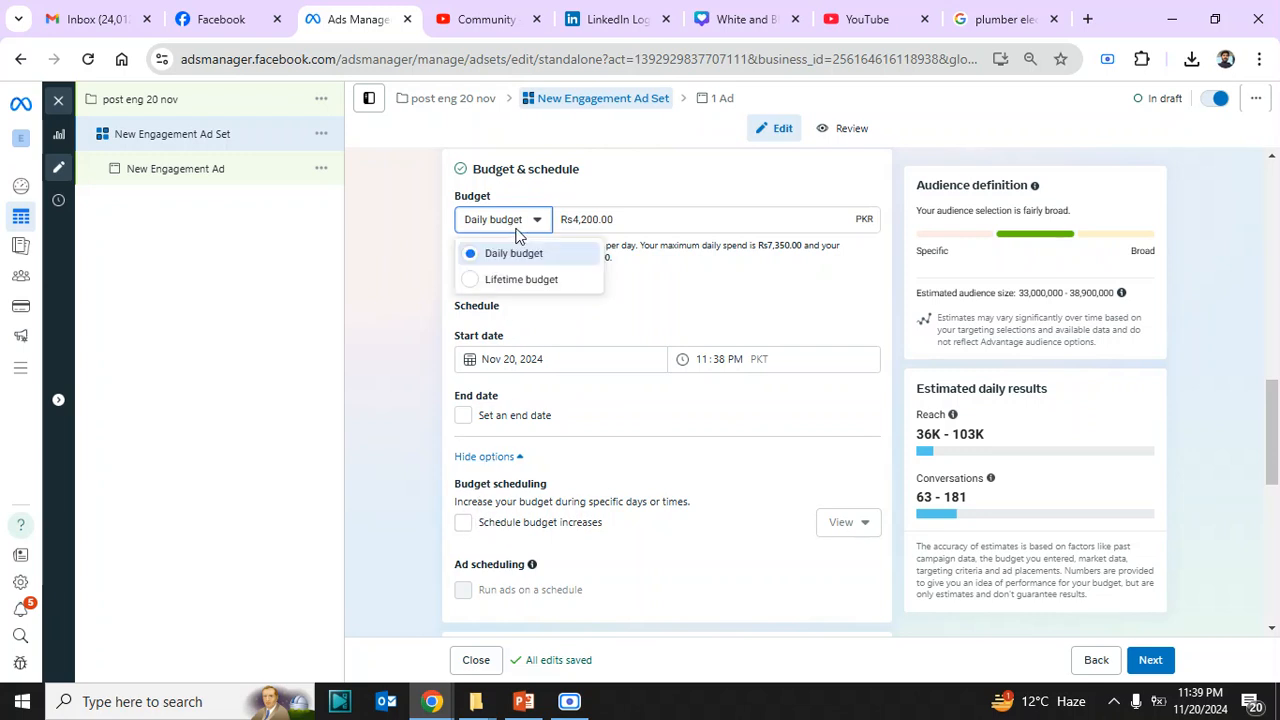
{"action": "left_click", "coordinate": [360, 554]}
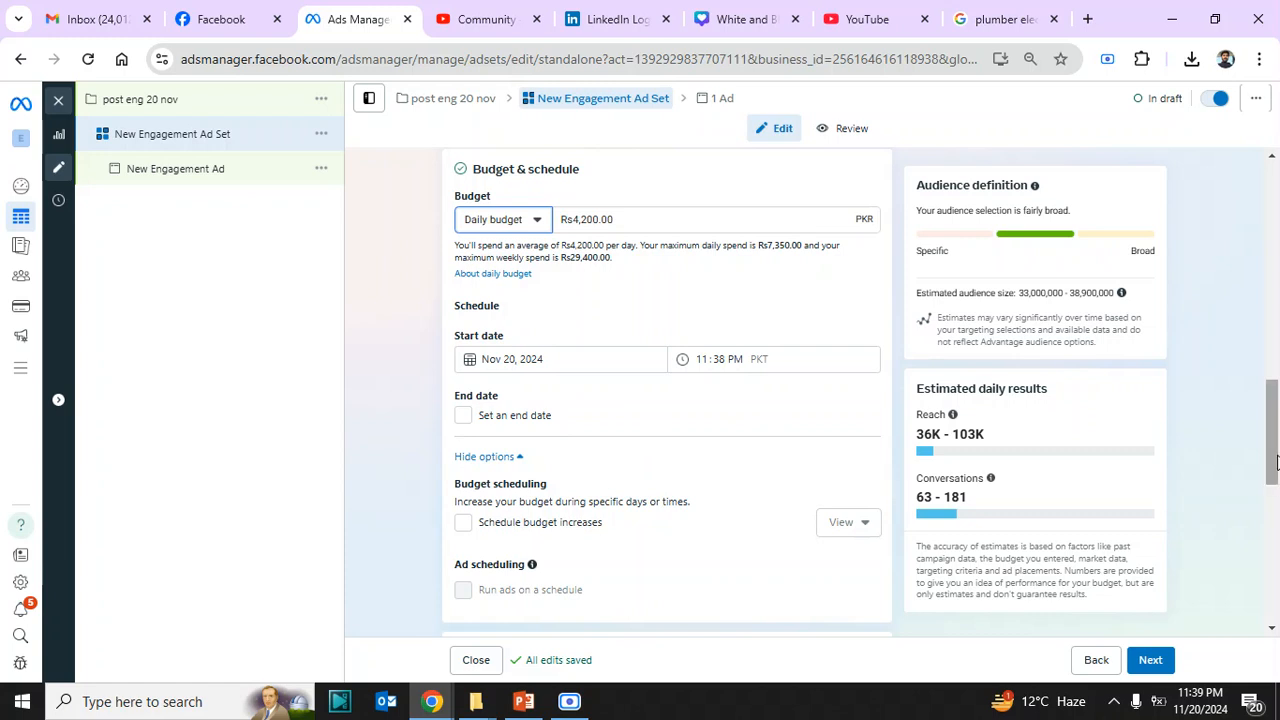
- Change the ad set's audience location from the whole country to F 8 Markaz, Islamabad
{"action": "left_click_drag", "start_coordinate": [1275, 465], "coordinate": [1273, 560]}
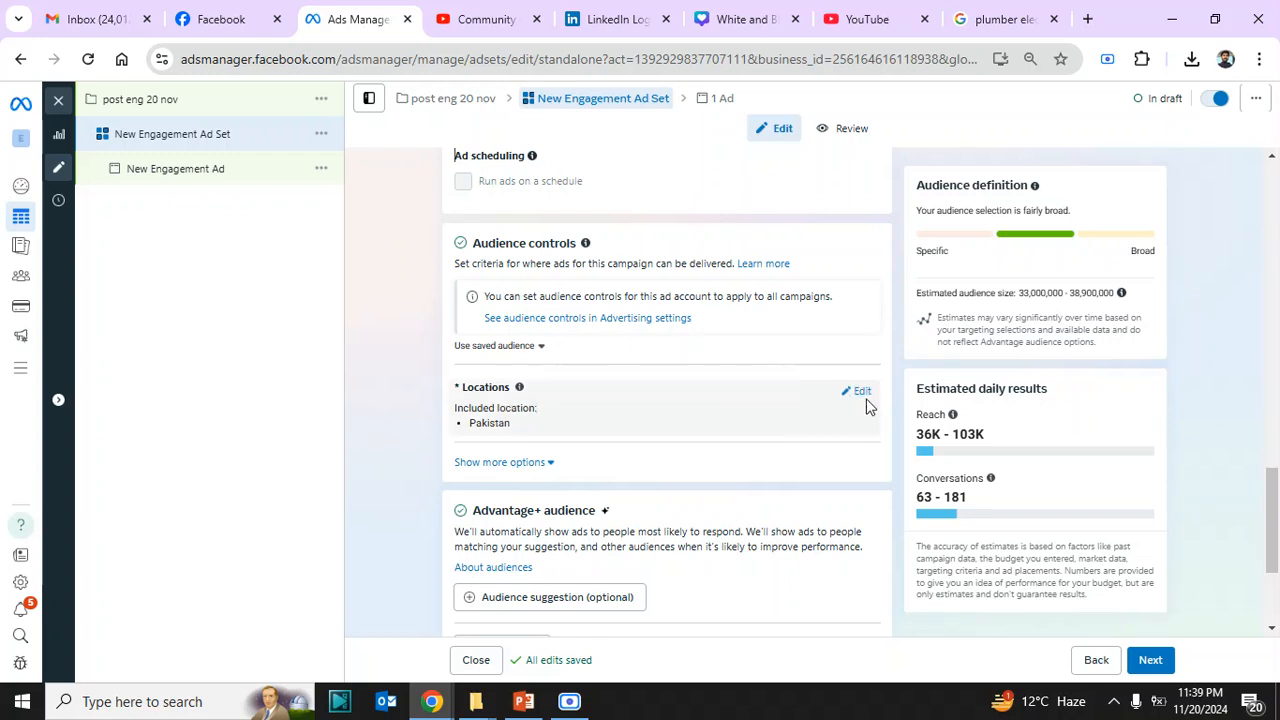
{"action": "left_click", "coordinate": [860, 394]}
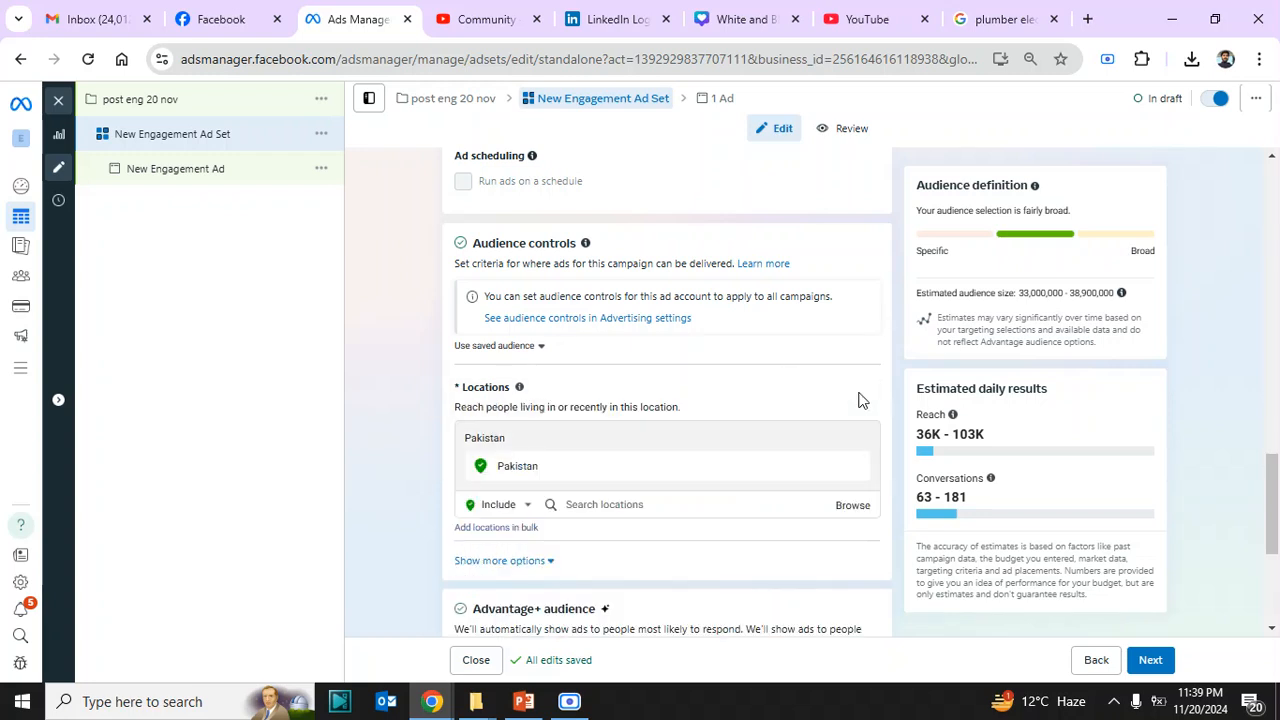
{"action": "left_click", "coordinate": [670, 508]}
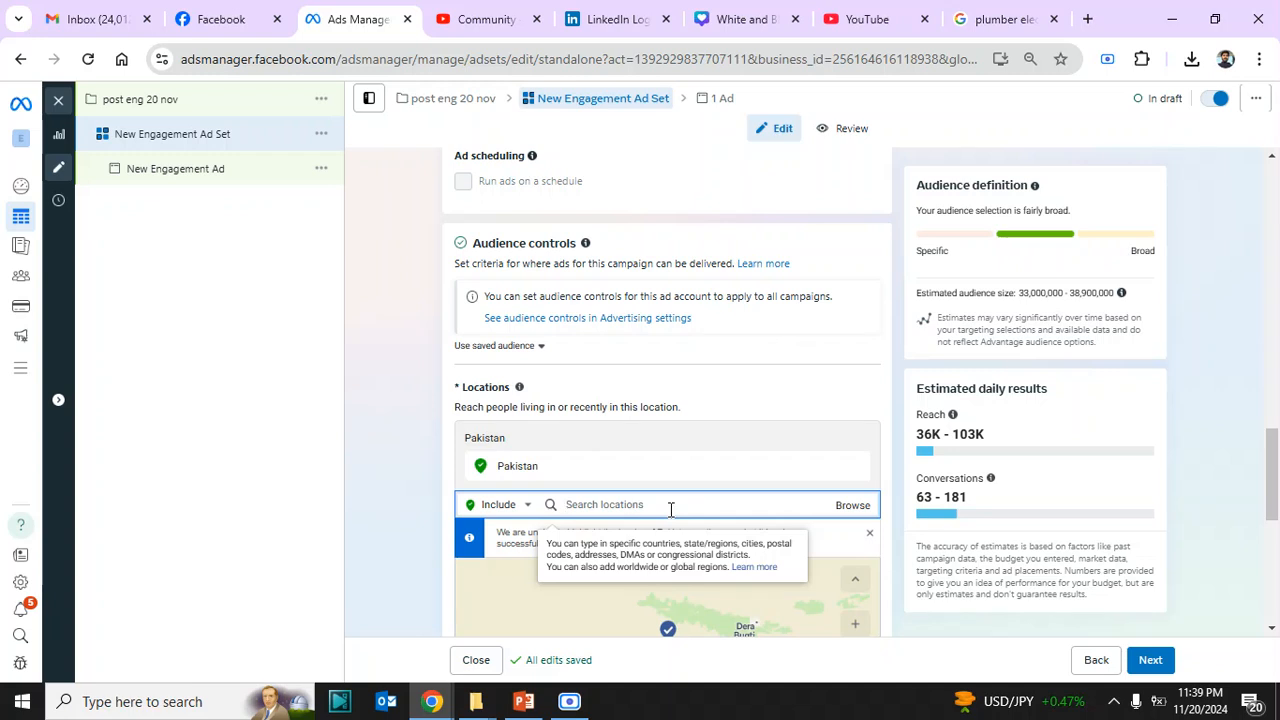
{"action": "type", "text": "f8"}
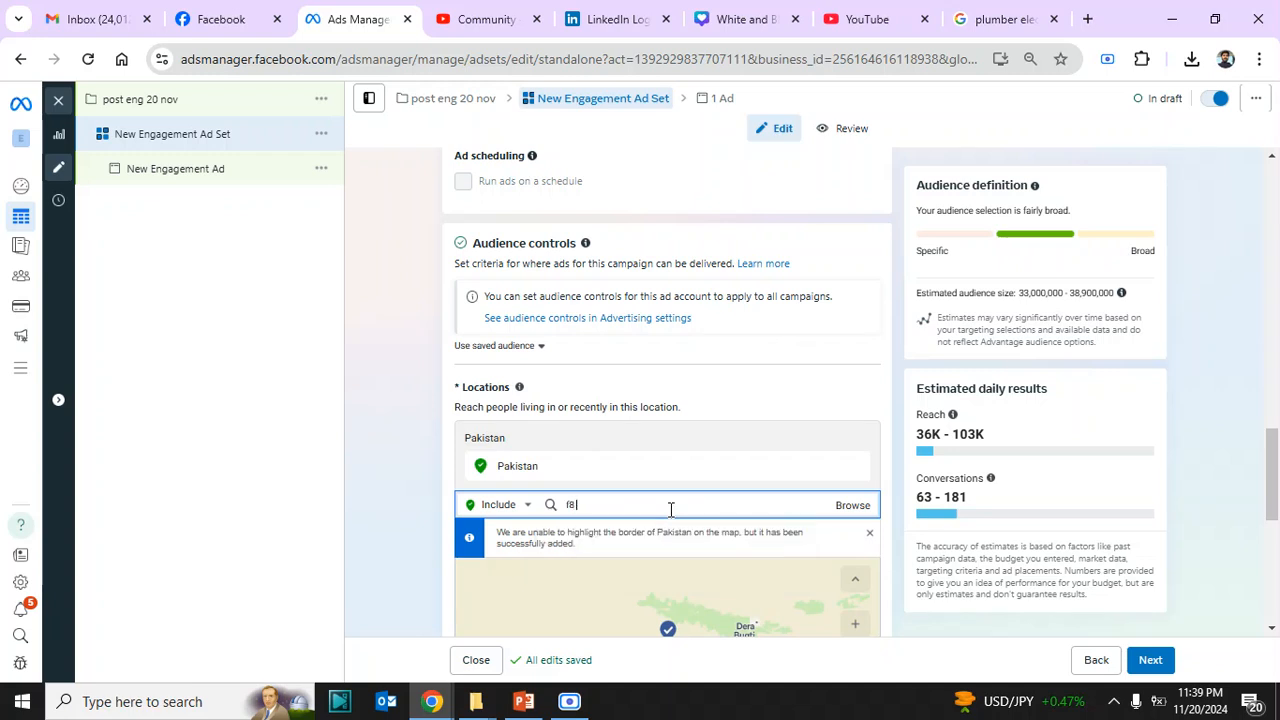
{"action": "type", "text": " markaz"}
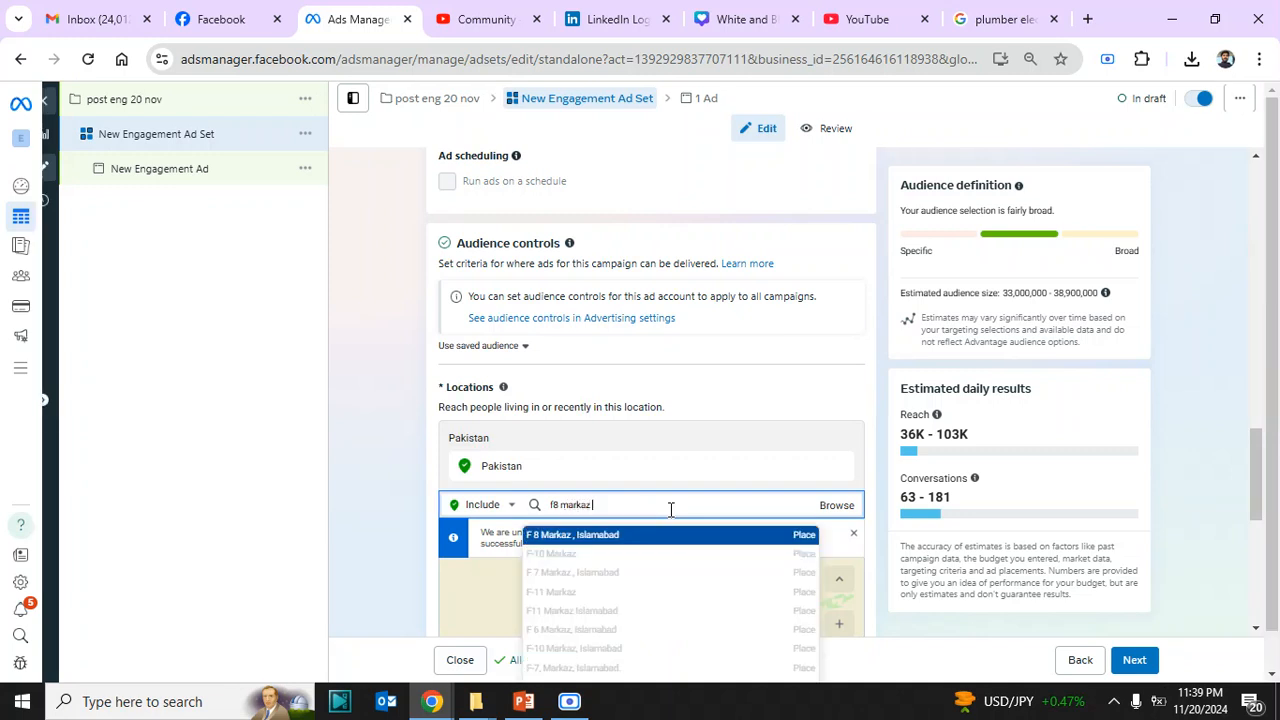
{"action": "left_click", "coordinate": [613, 536]}
- Set the targeting radius around F 8 Markaz to 6 miles and examine the covered area on the map
{"action": "scroll", "coordinate": [1276, 512], "scroll_direction": "down", "scroll_amount": 2}
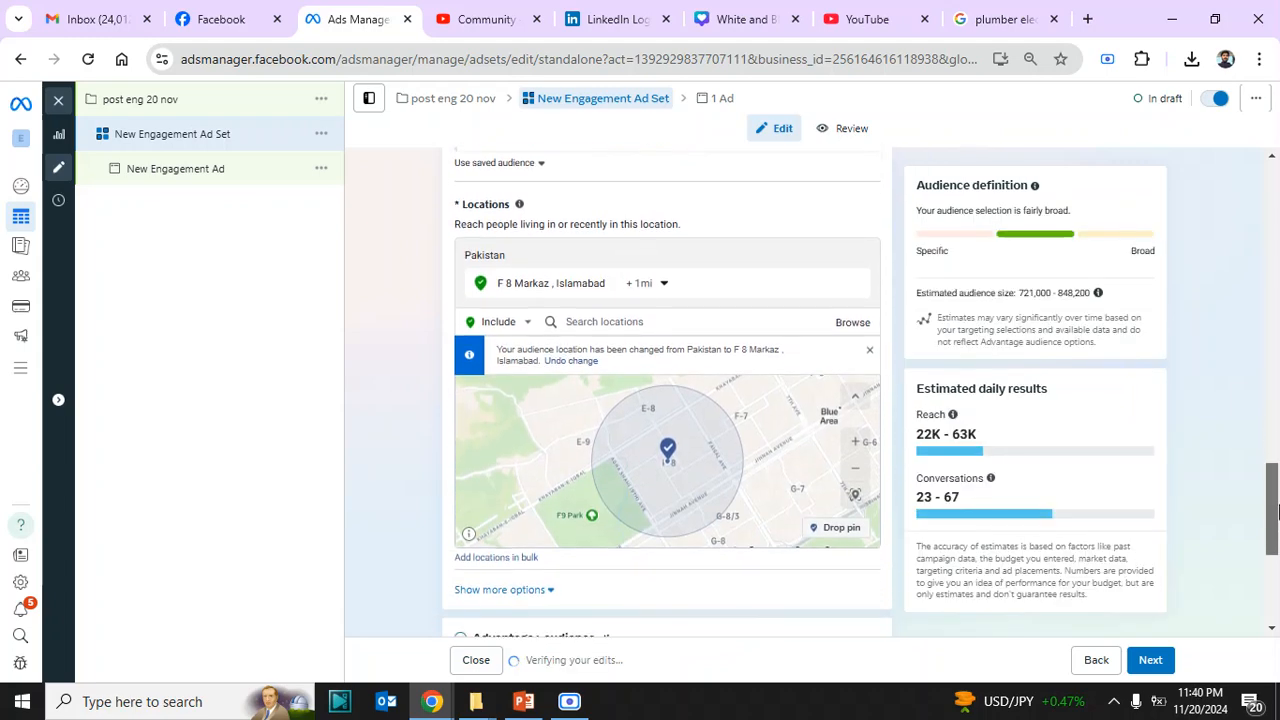
{"action": "scroll", "coordinate": [1276, 512], "scroll_direction": "down", "scroll_amount": 1}
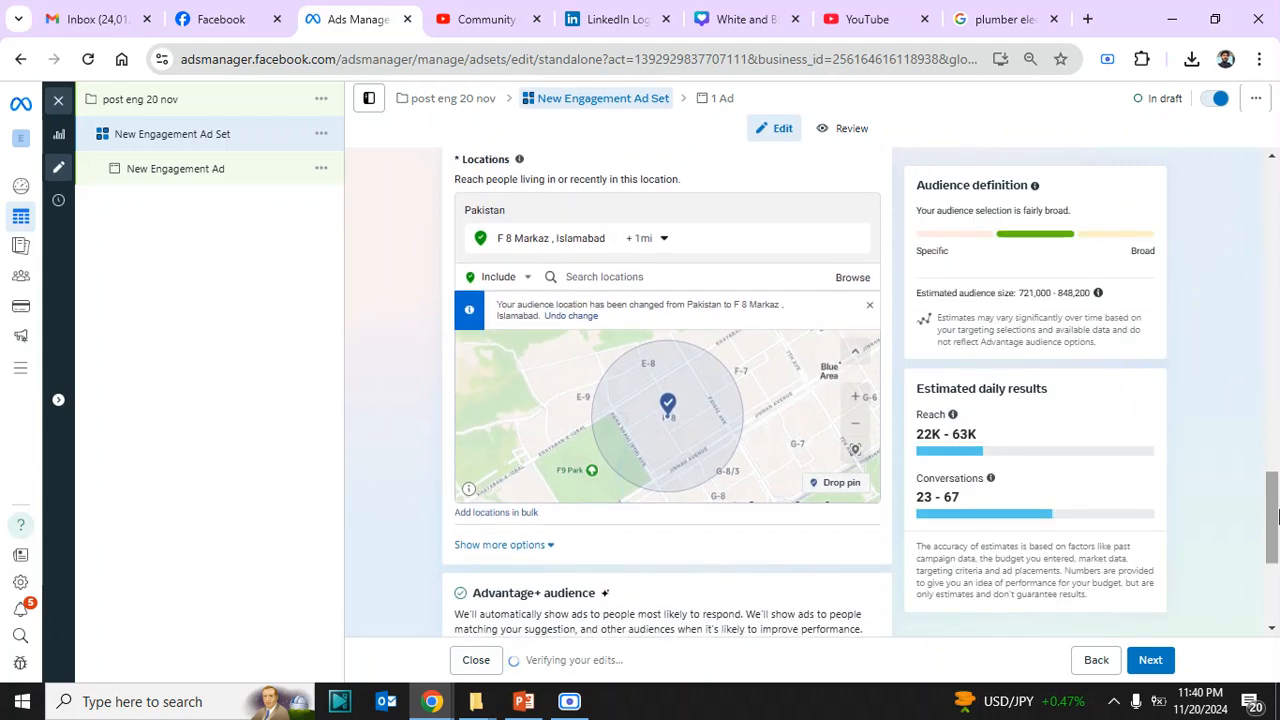
{"action": "left_click", "coordinate": [666, 240]}
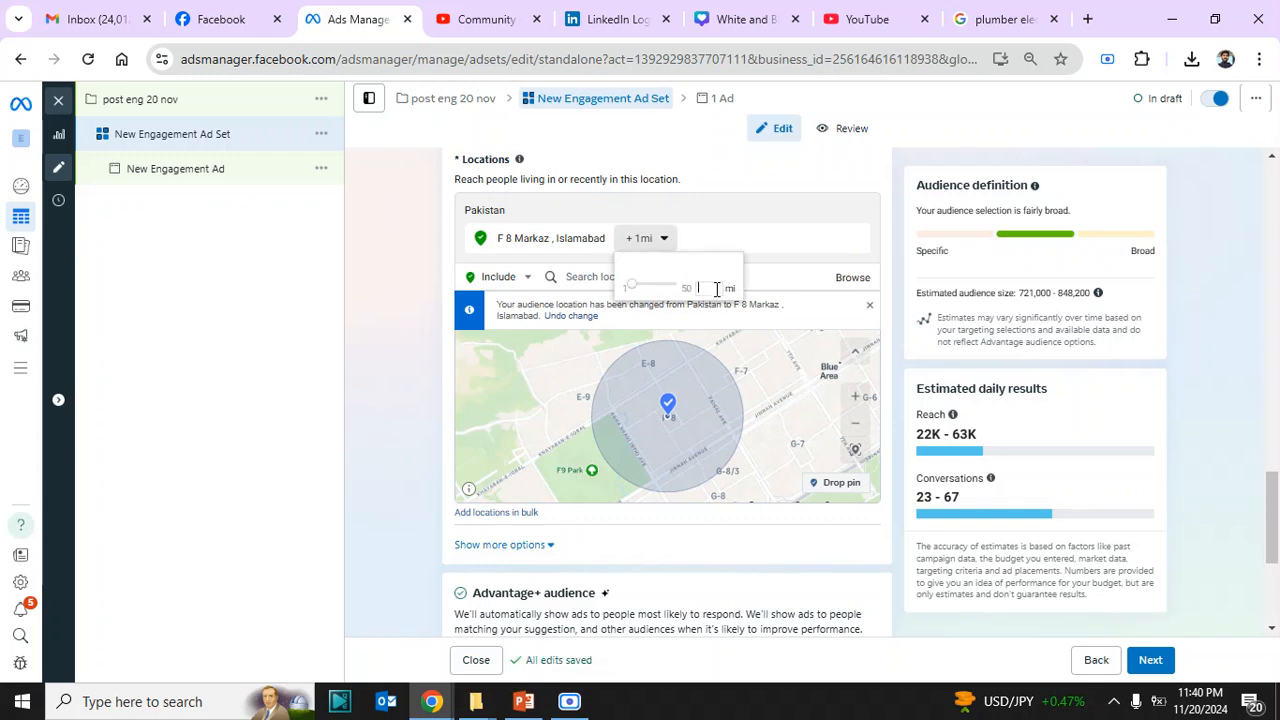
{"action": "type", "text": "6"}
{"action": "left_click", "coordinate": [425, 331]}
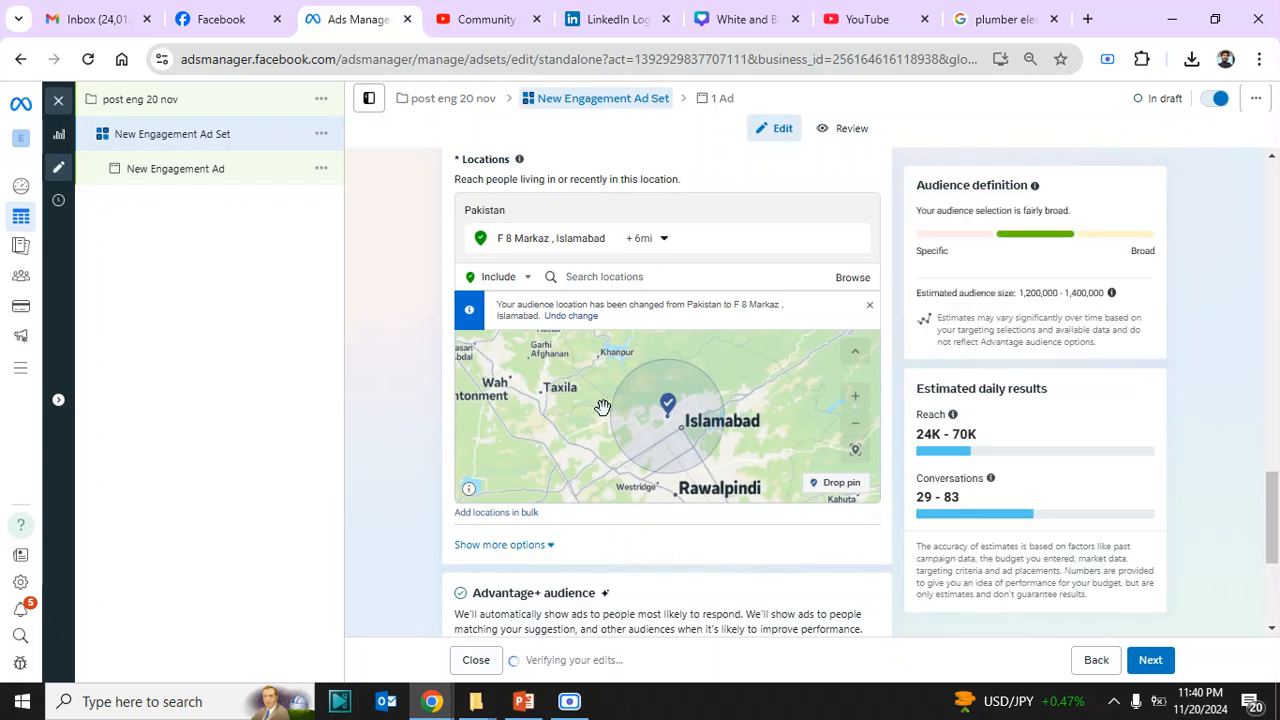
{"action": "left_click", "coordinate": [855, 399]}
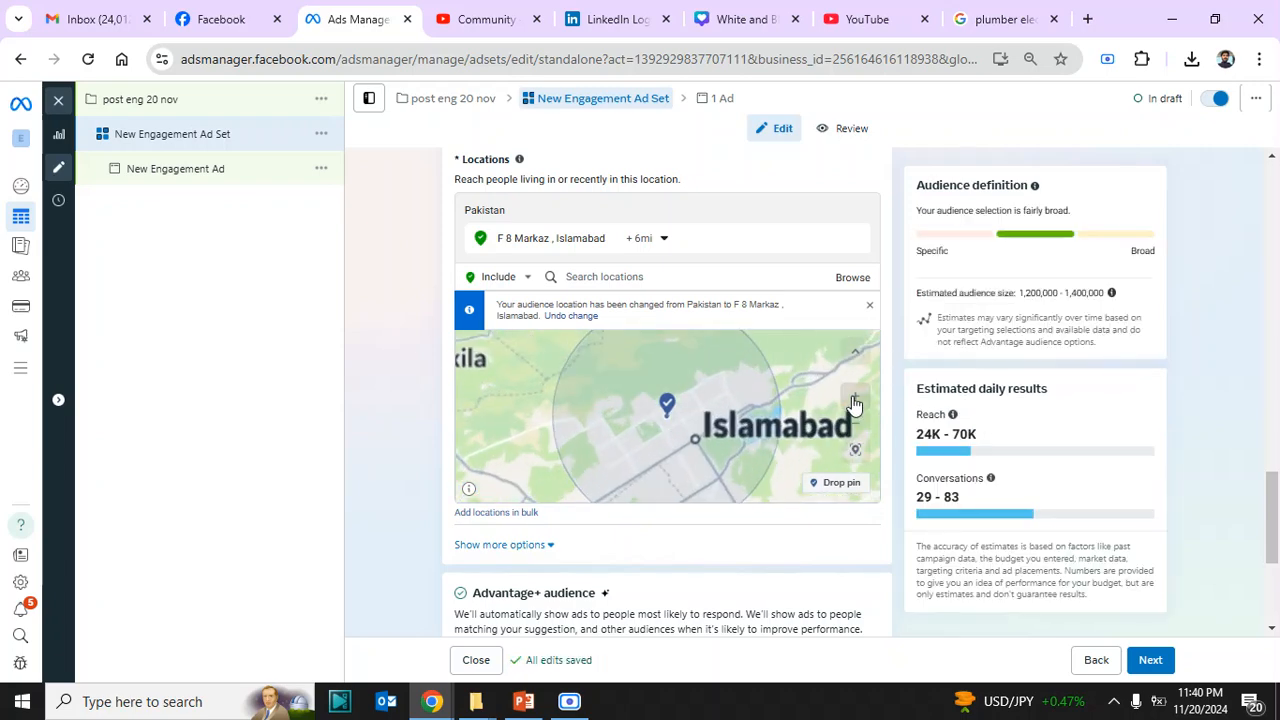
{"action": "left_click", "coordinate": [855, 401]}
{"action": "left_click_drag", "start_coordinate": [625, 443], "coordinate": [699, 318]}
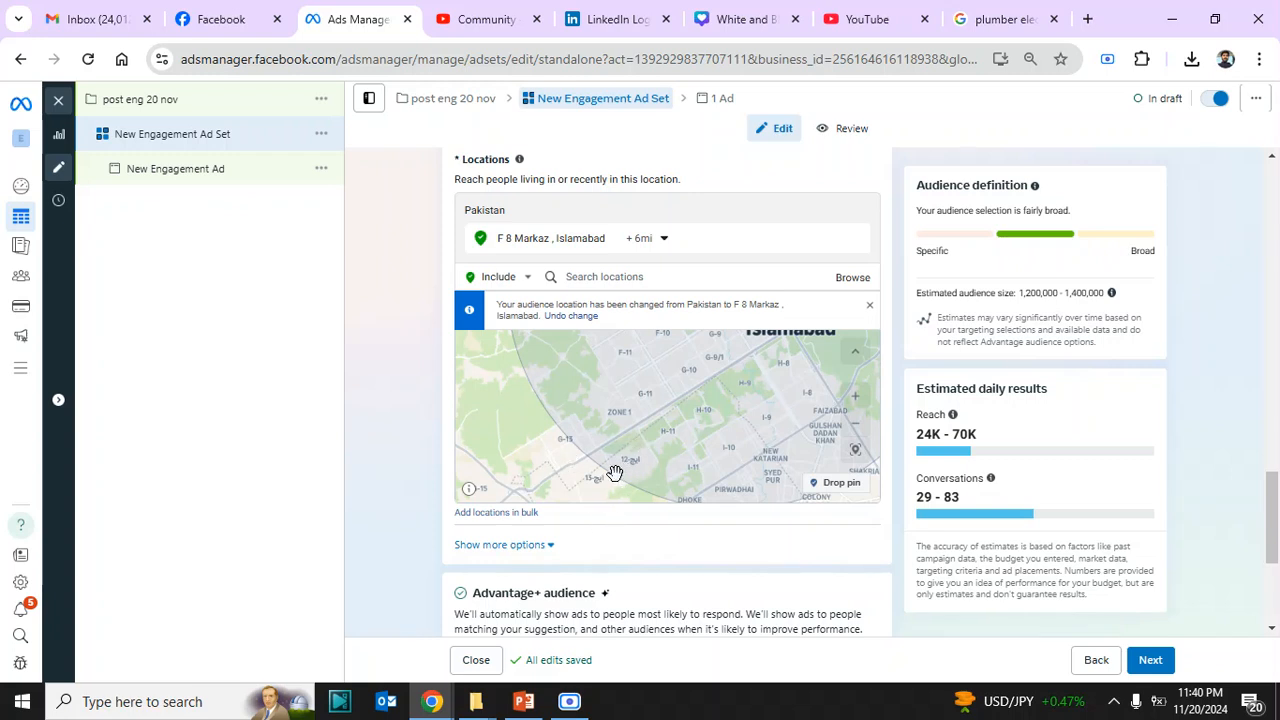
{"action": "left_click_drag", "start_coordinate": [615, 472], "coordinate": [563, 423]}
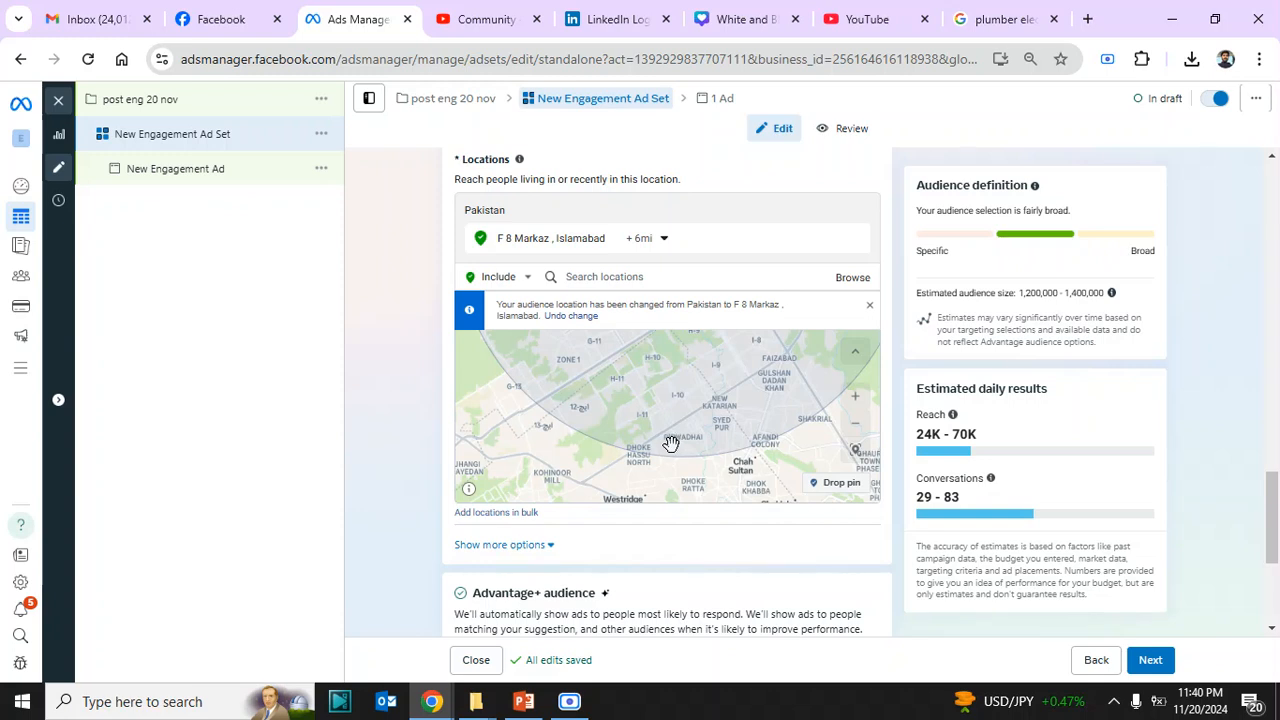
- Examine the edges of the 6-mile coverage area around F 8 Markaz on the locations map
{"action": "left_click_drag", "start_coordinate": [670, 443], "coordinate": [570, 450]}
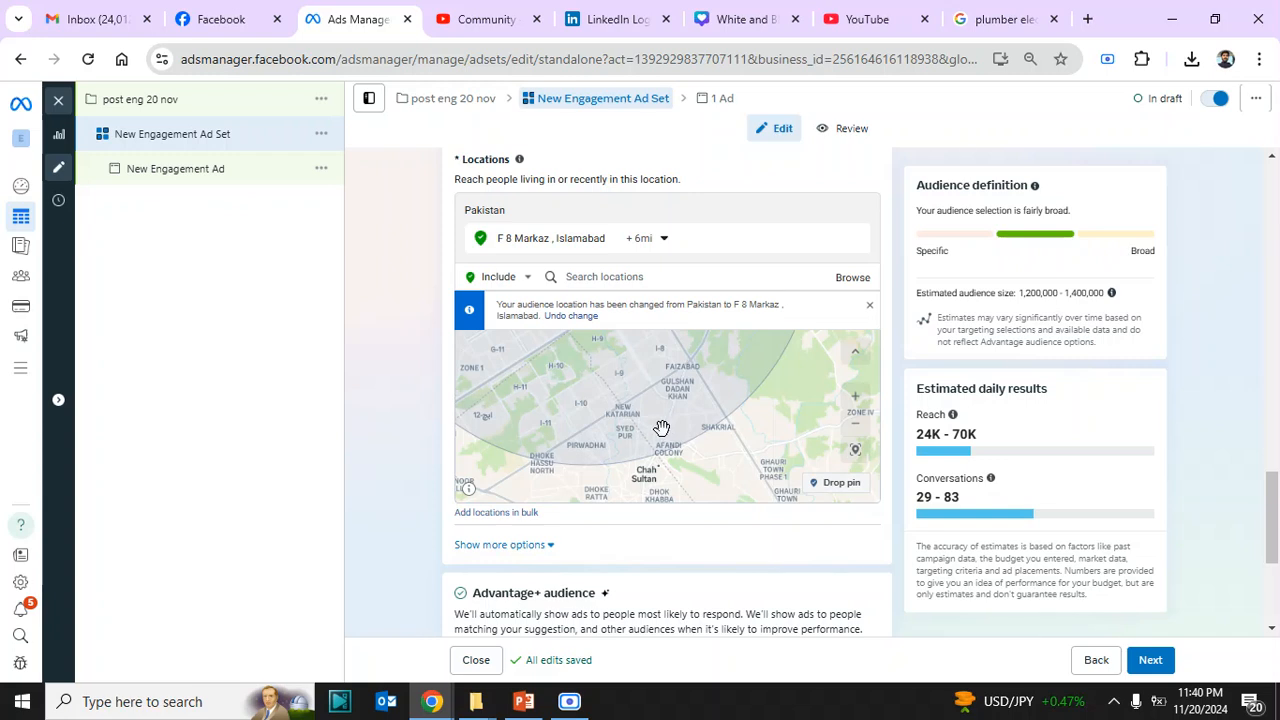
{"action": "left_click_drag", "start_coordinate": [663, 437], "coordinate": [563, 512]}
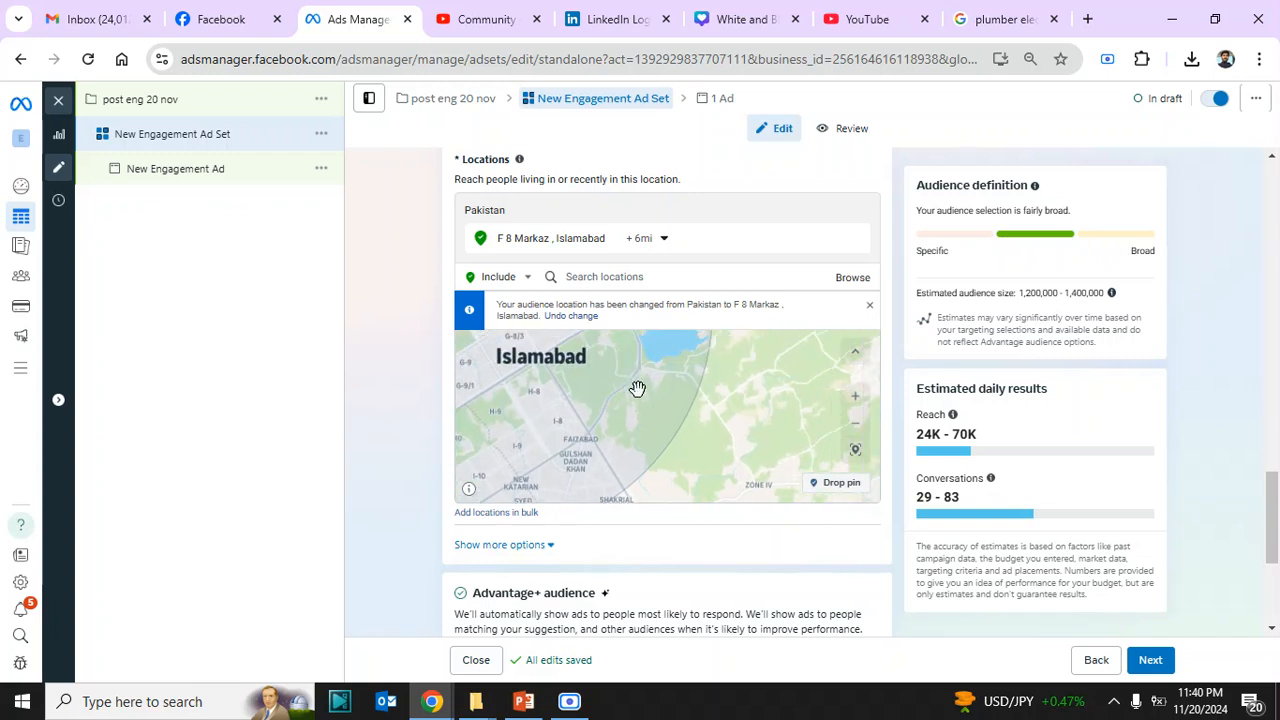
{"action": "left_click_drag", "start_coordinate": [568, 431], "coordinate": [685, 525]}
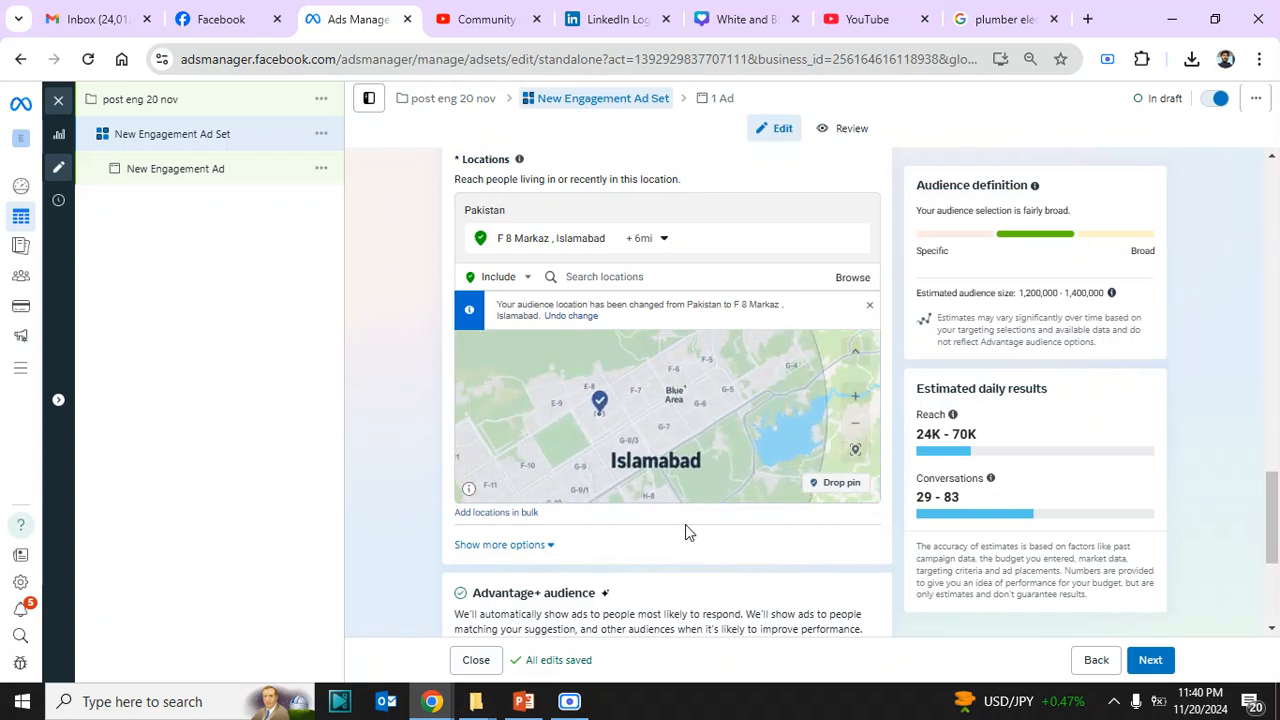
{"action": "left_click_drag", "start_coordinate": [726, 406], "coordinate": [689, 497]}
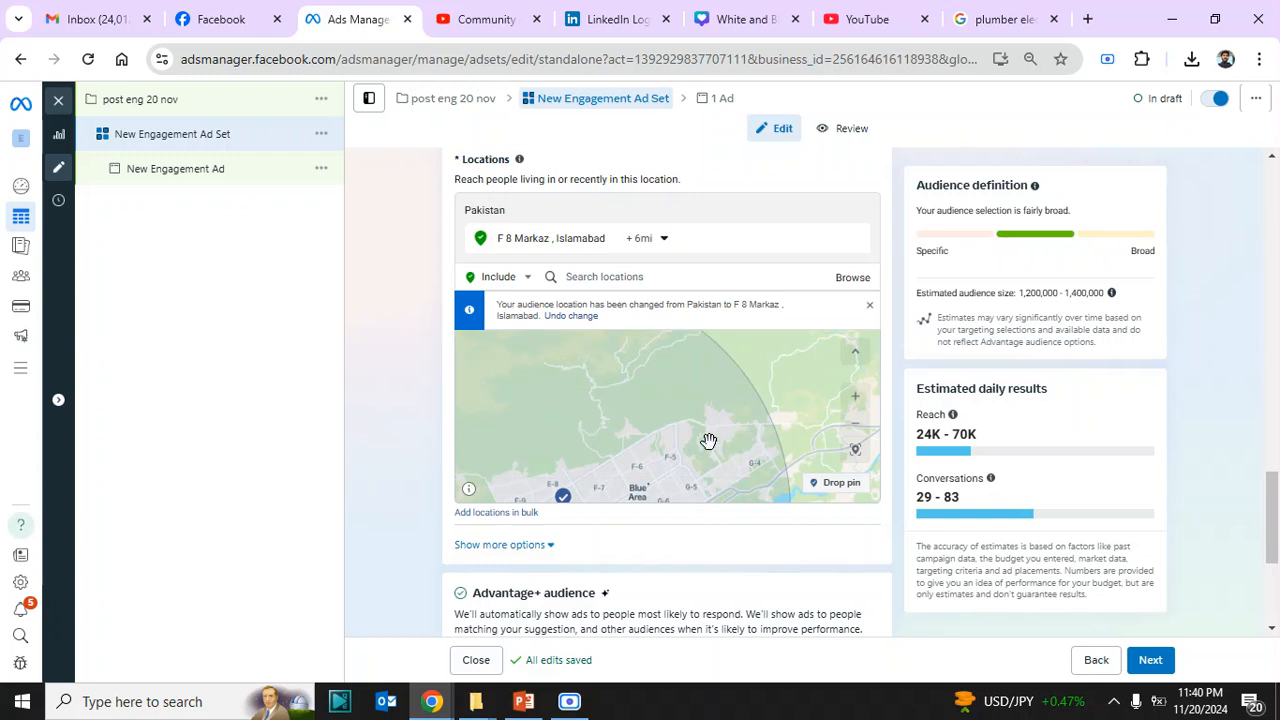
{"action": "left_click_drag", "start_coordinate": [704, 441], "coordinate": [803, 369]}
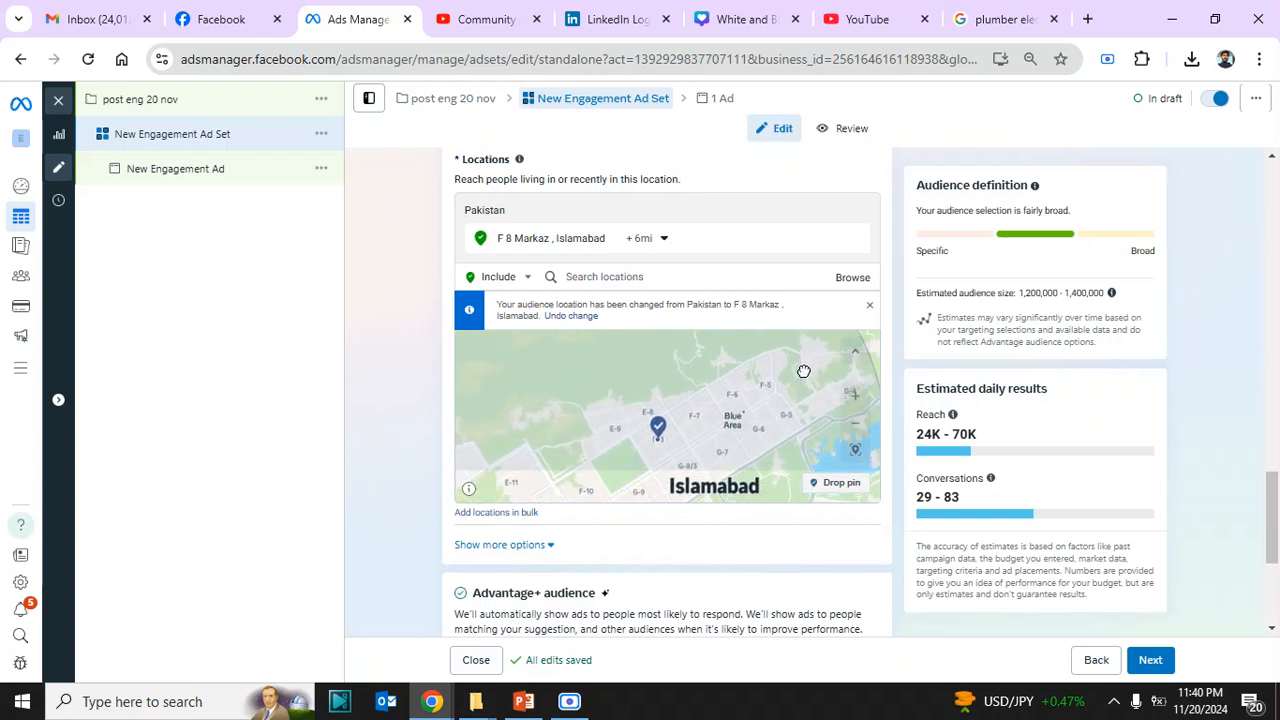
{"action": "left_click", "coordinate": [858, 427]}
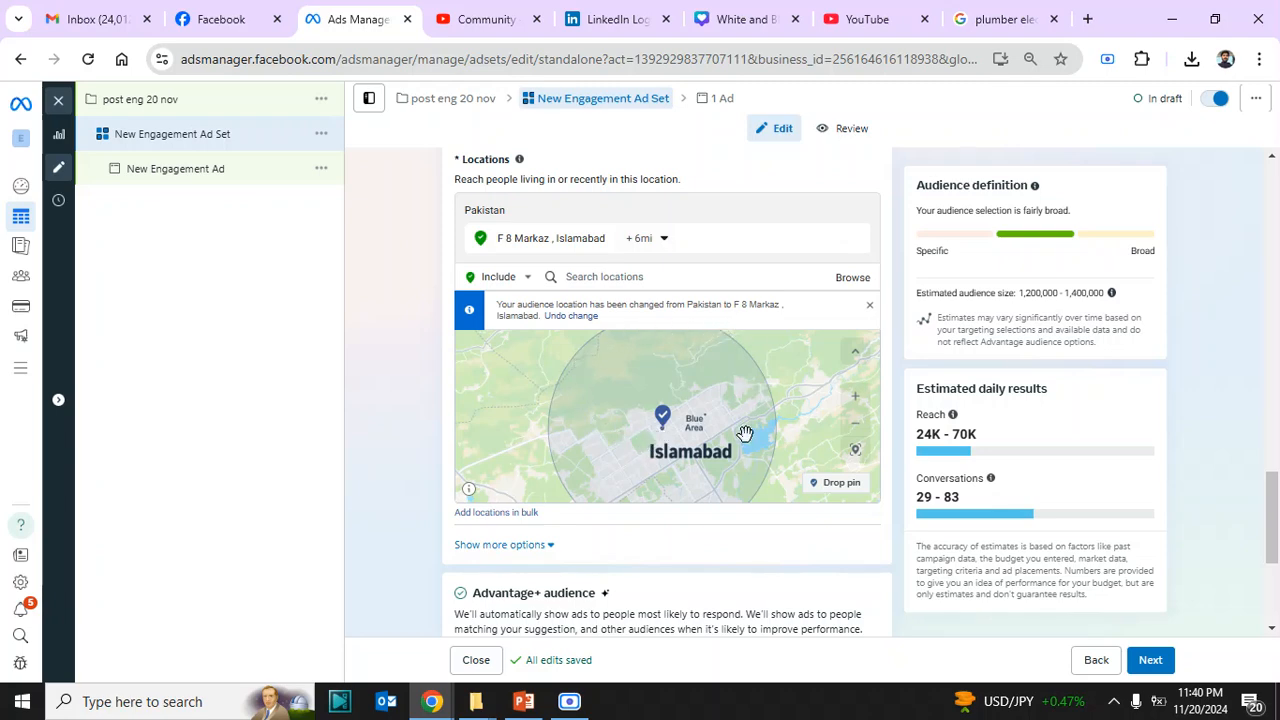
{"action": "left_click", "coordinate": [853, 405]}
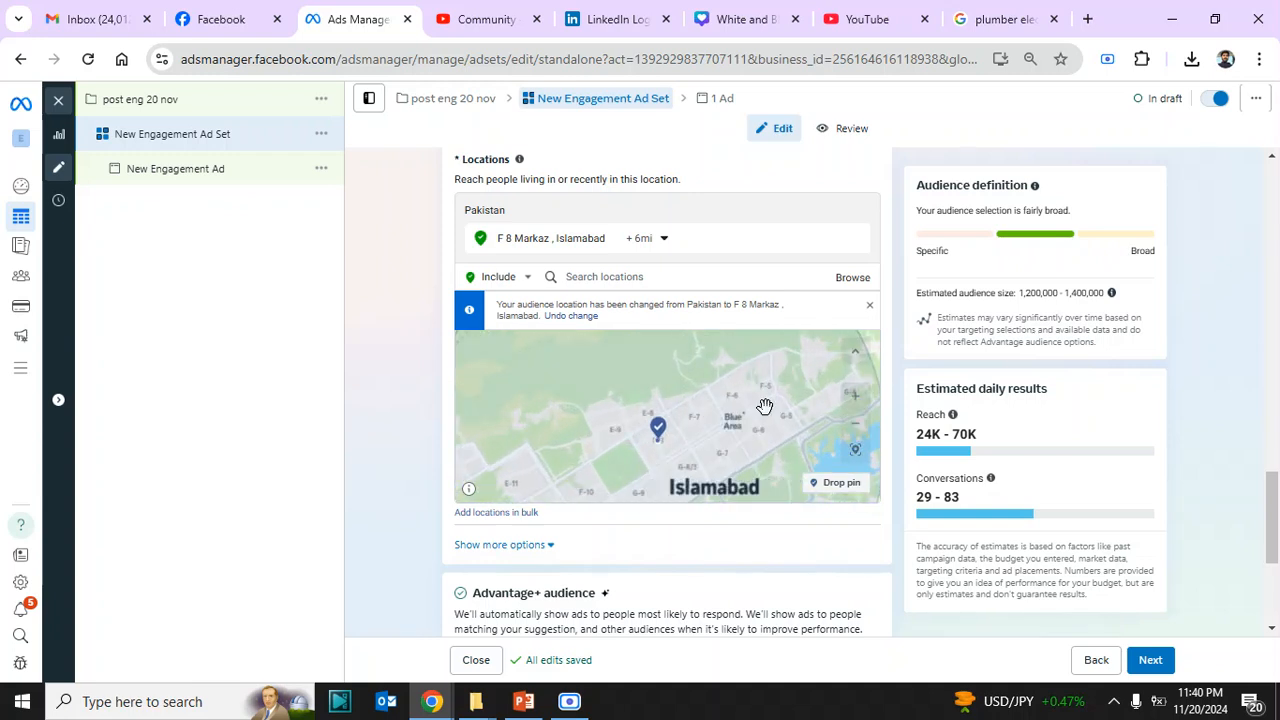
- Drop a location pin just inside the eastern edge of the F 8 Markaz radius, at about (33.73, 73.13)
{"action": "left_click_drag", "start_coordinate": [740, 410], "coordinate": [671, 406]}
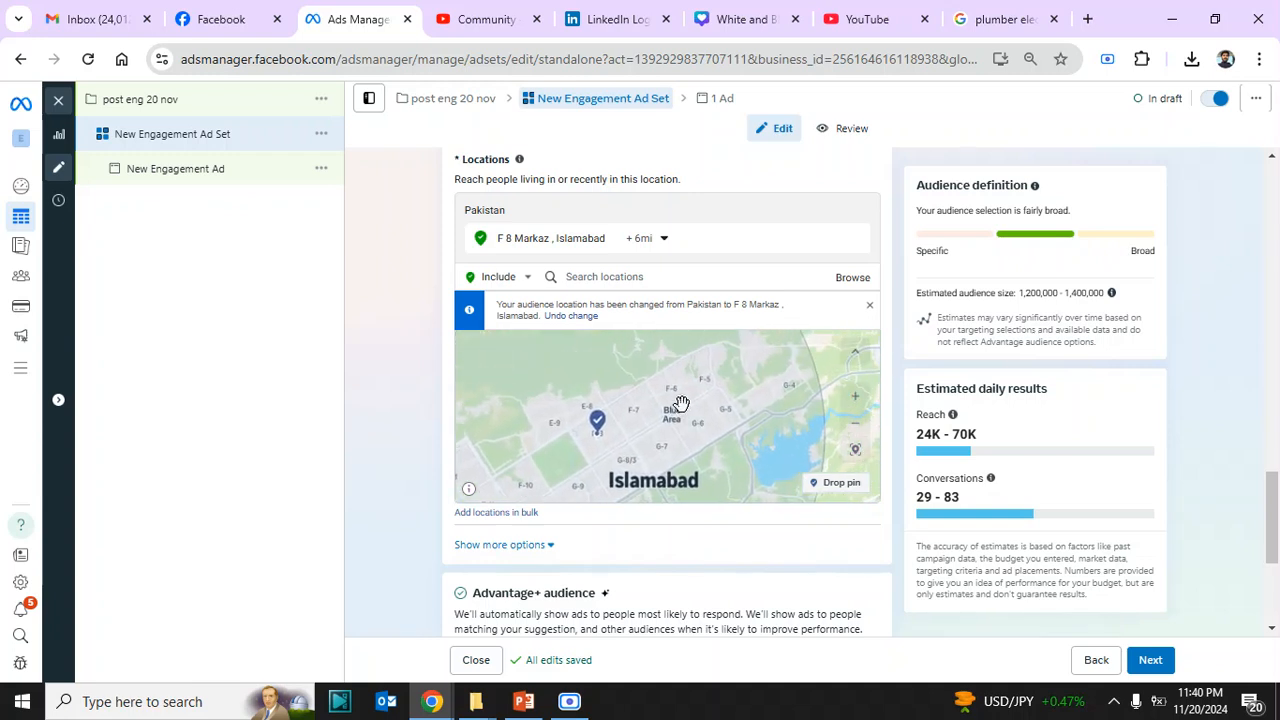
{"action": "left_click", "coordinate": [825, 486]}
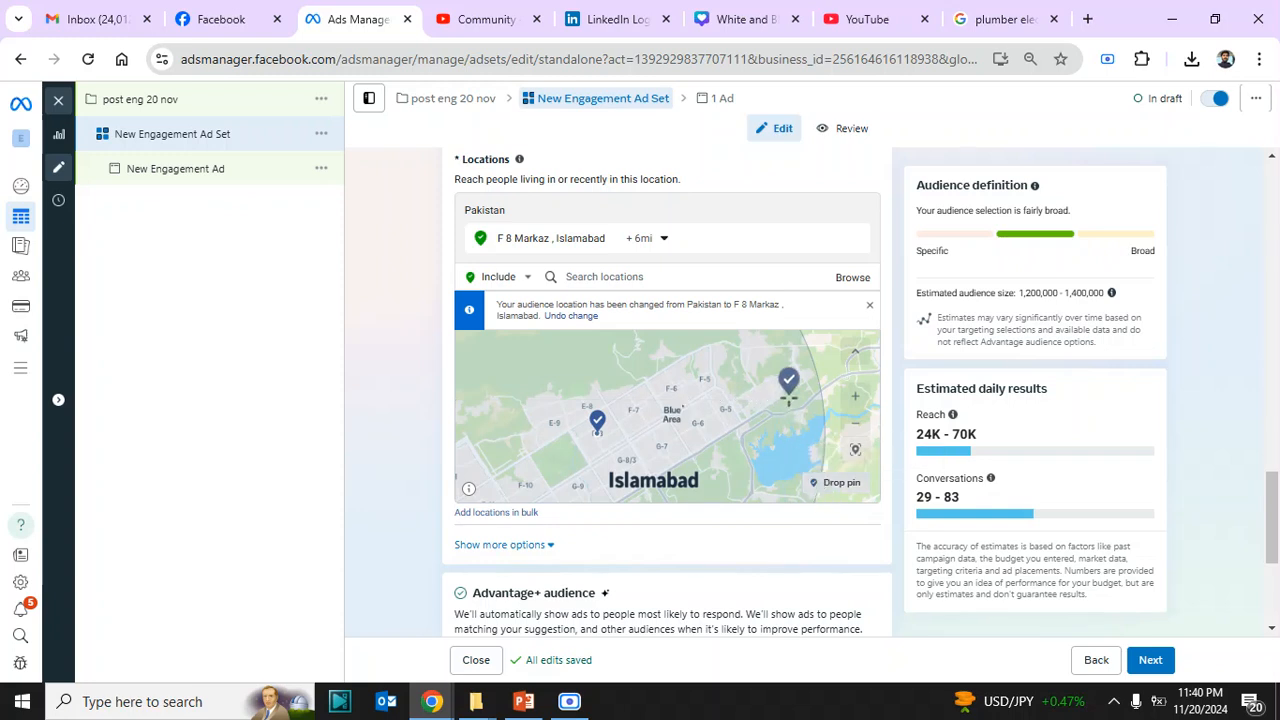
{"action": "left_click", "coordinate": [786, 406]}
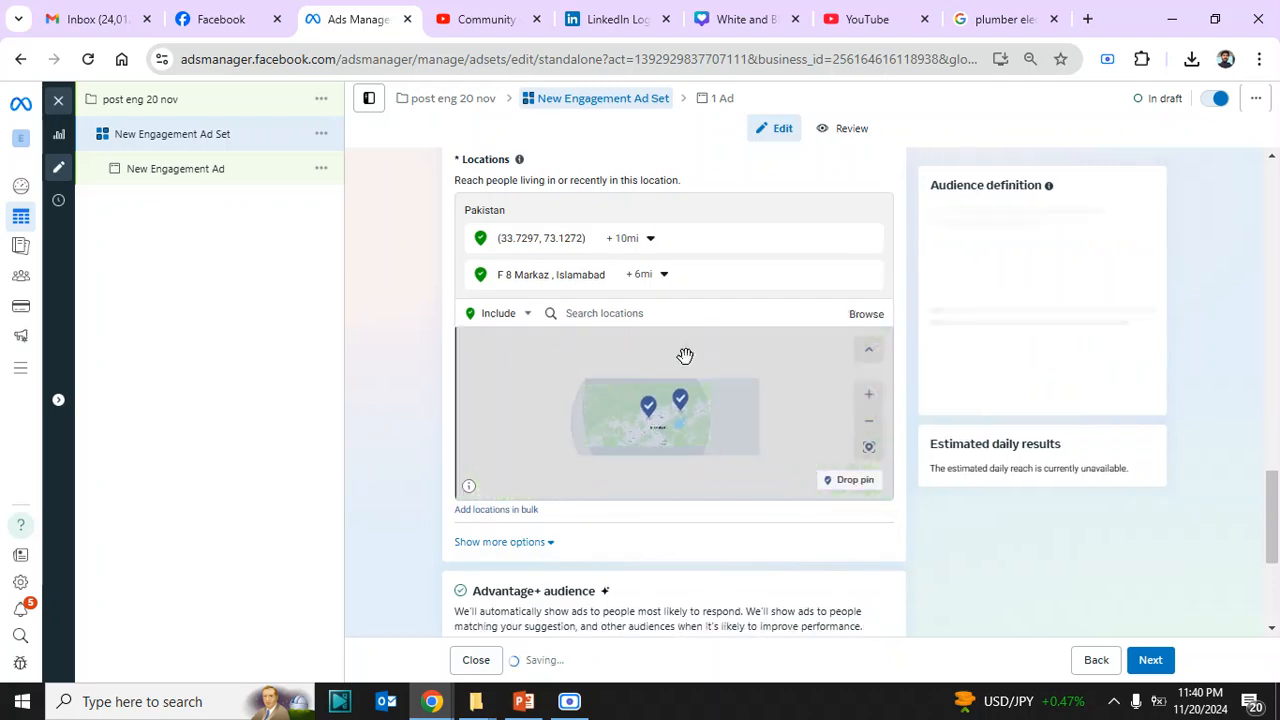
- Set the eastern pin's radius to 1 mile and exclude that location from the audience
{"action": "left_click", "coordinate": [651, 242]}
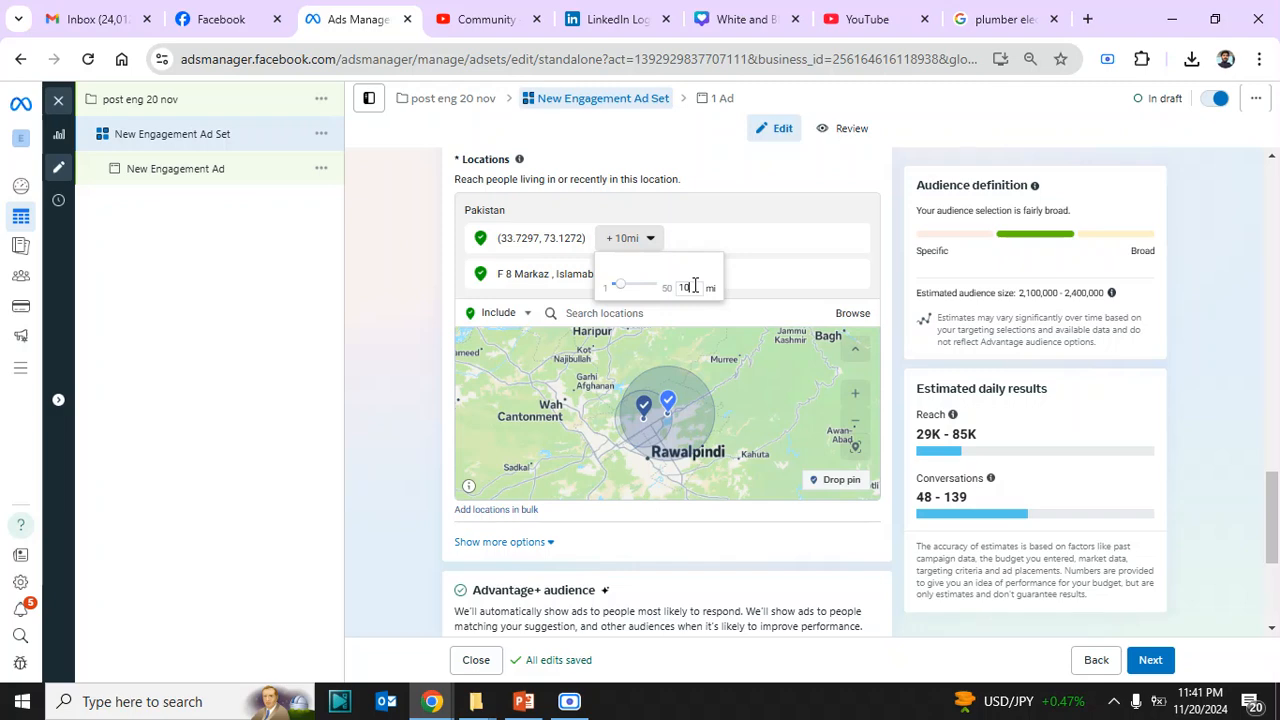
{"action": "key", "text": "Return"}
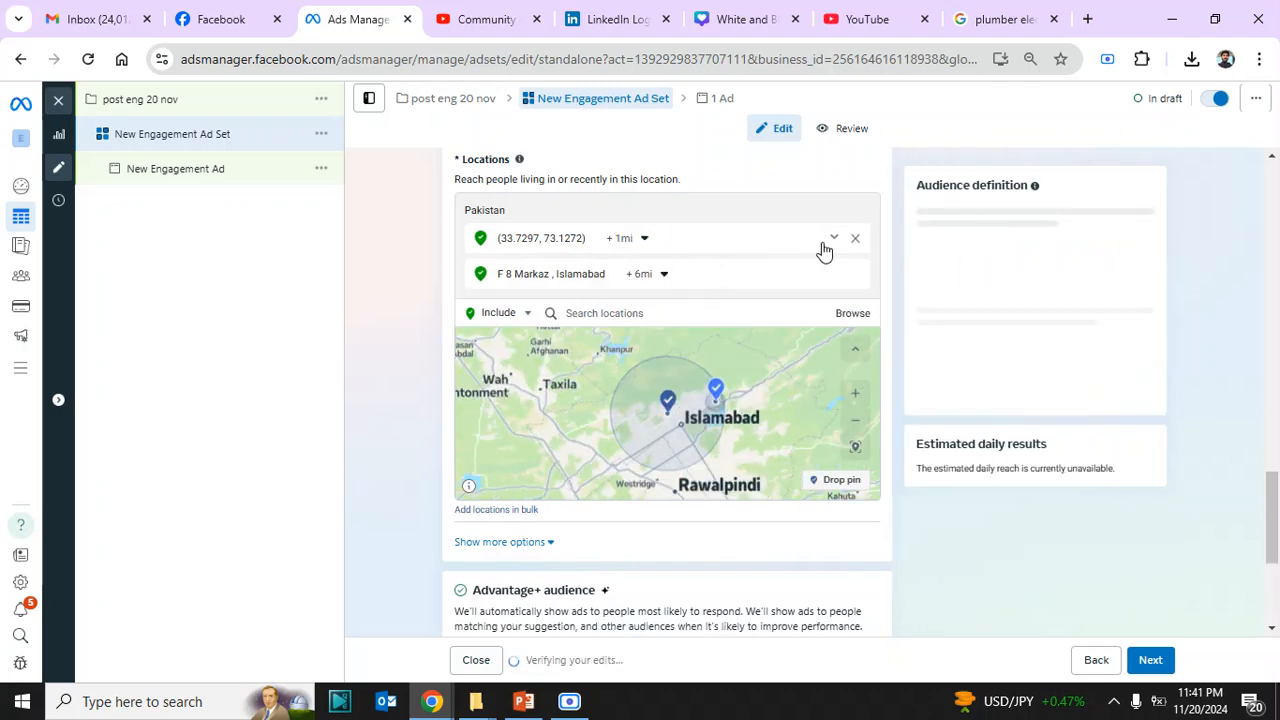
{"action": "left_click", "coordinate": [833, 241]}
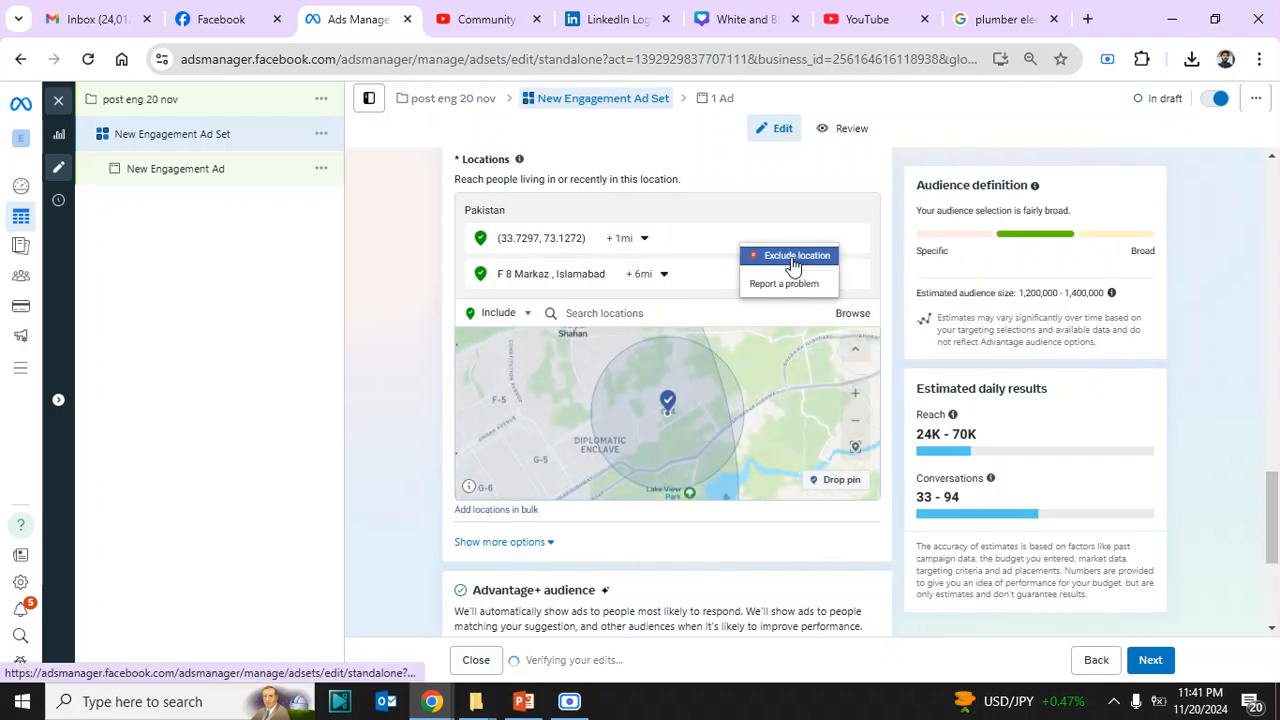
{"action": "left_click", "coordinate": [791, 257]}
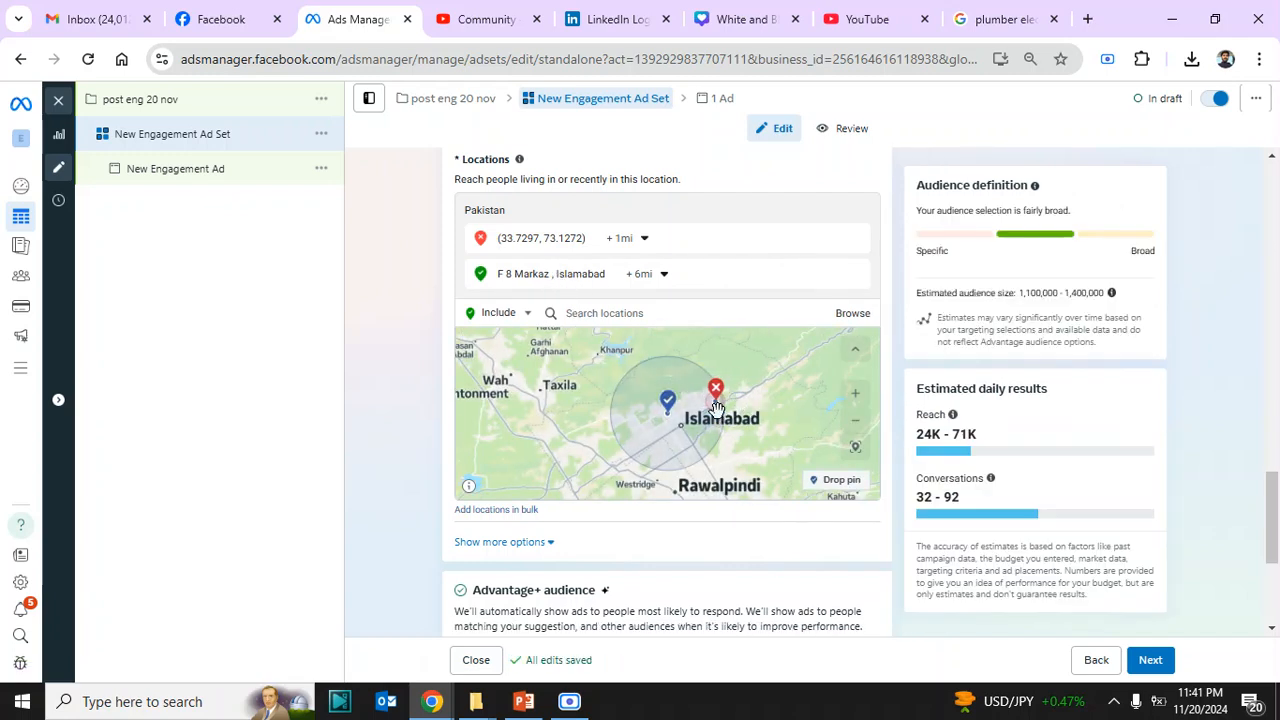
- Drop a second location pin on the E-11 area west of F 8 Markaz, at about (33.70, 72.97)
{"action": "left_click", "coordinate": [854, 396]}
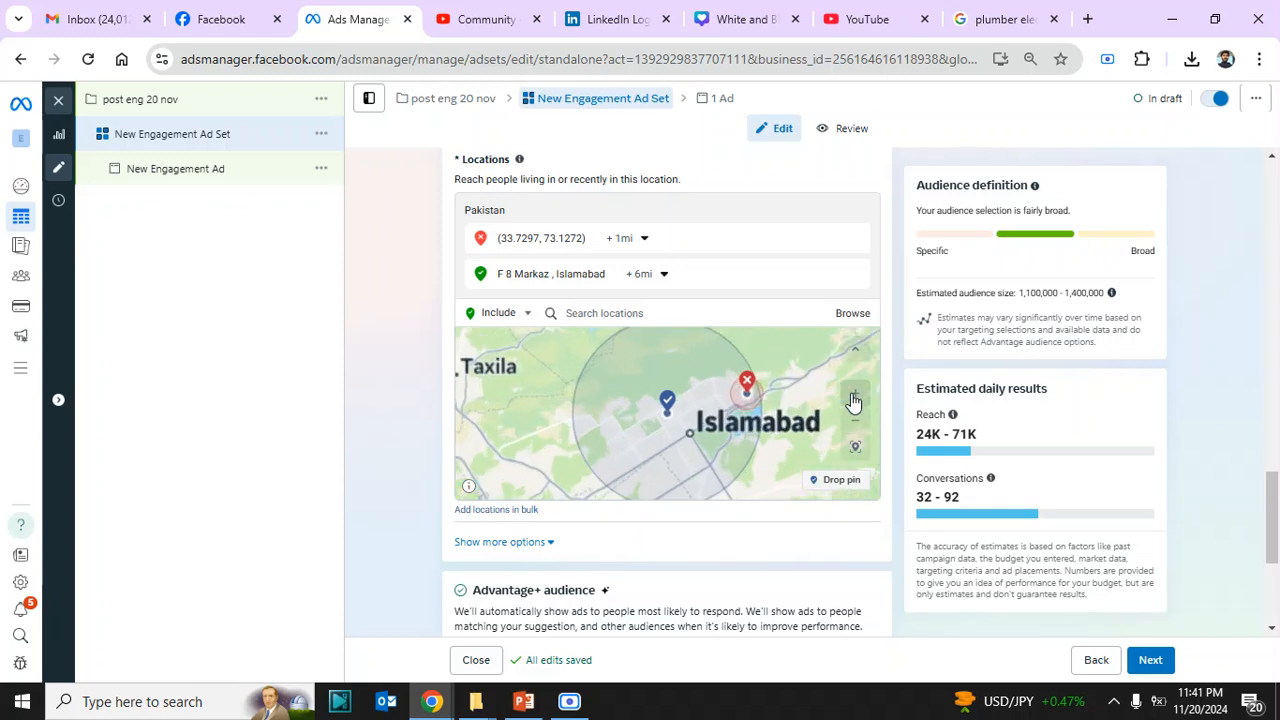
{"action": "left_click", "coordinate": [854, 398]}
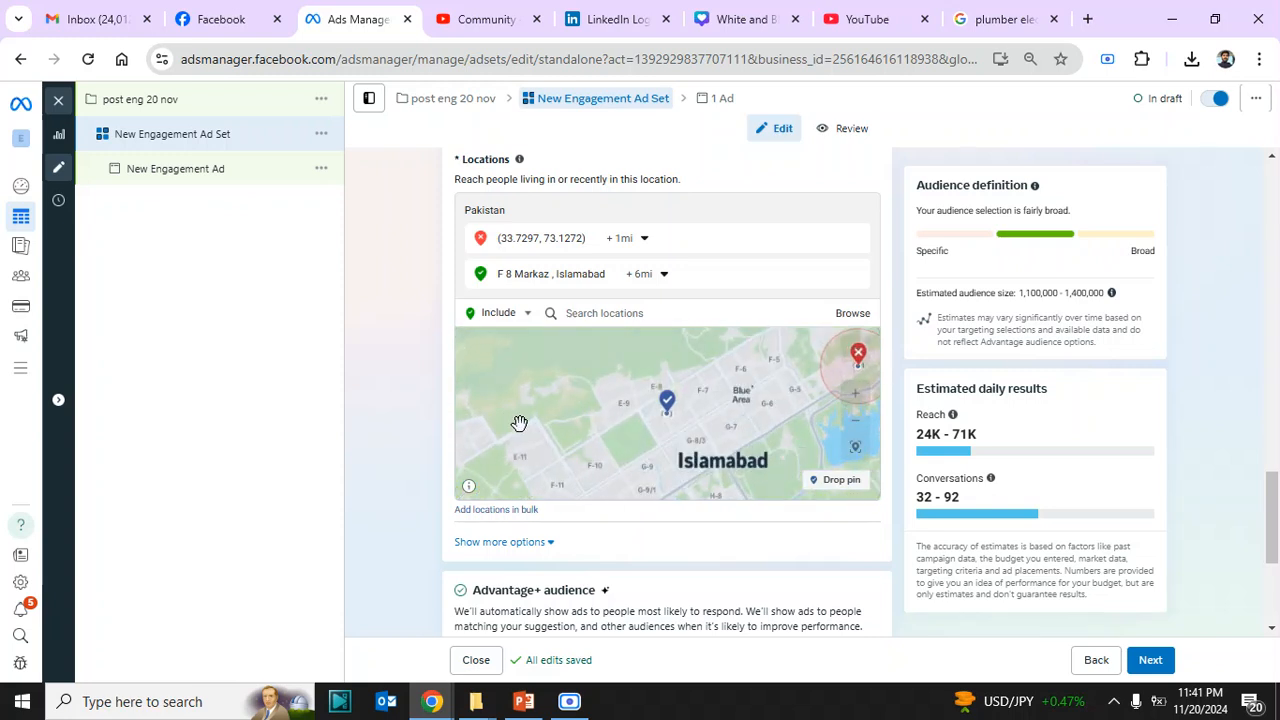
{"action": "left_click_drag", "start_coordinate": [519, 422], "coordinate": [564, 361]}
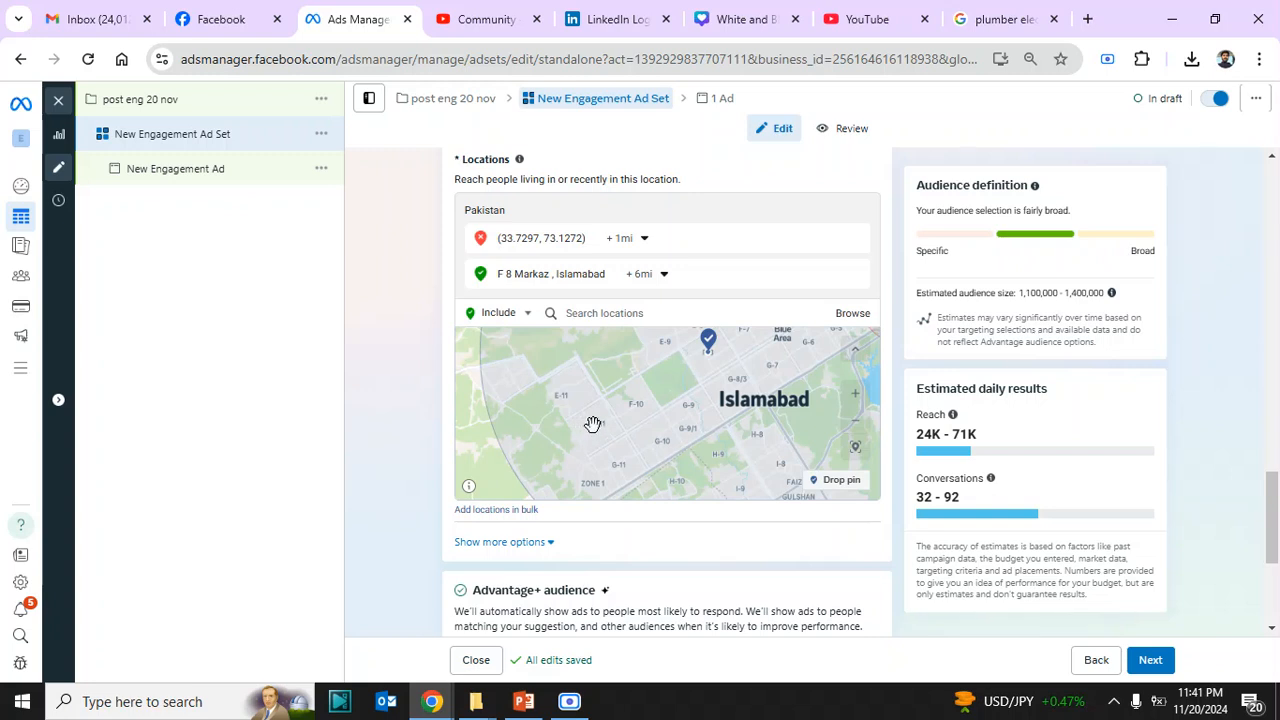
{"action": "left_click", "coordinate": [849, 486]}
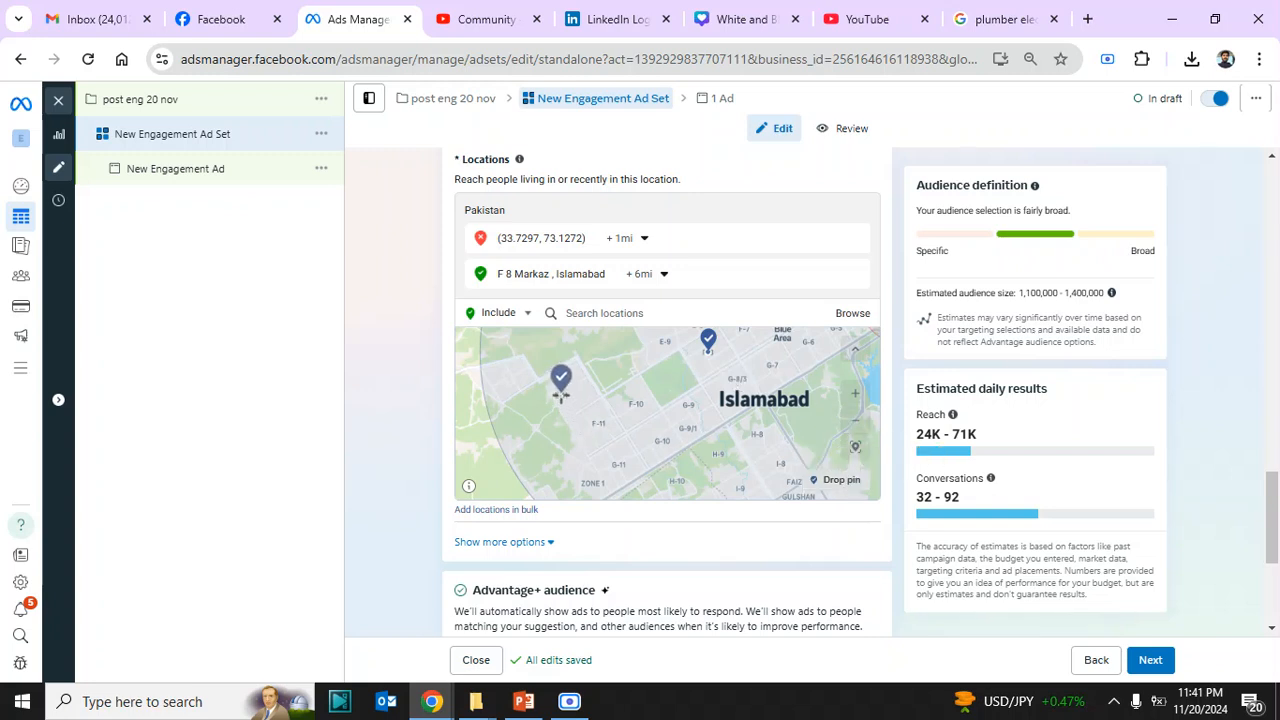
{"action": "left_click", "coordinate": [561, 395]}
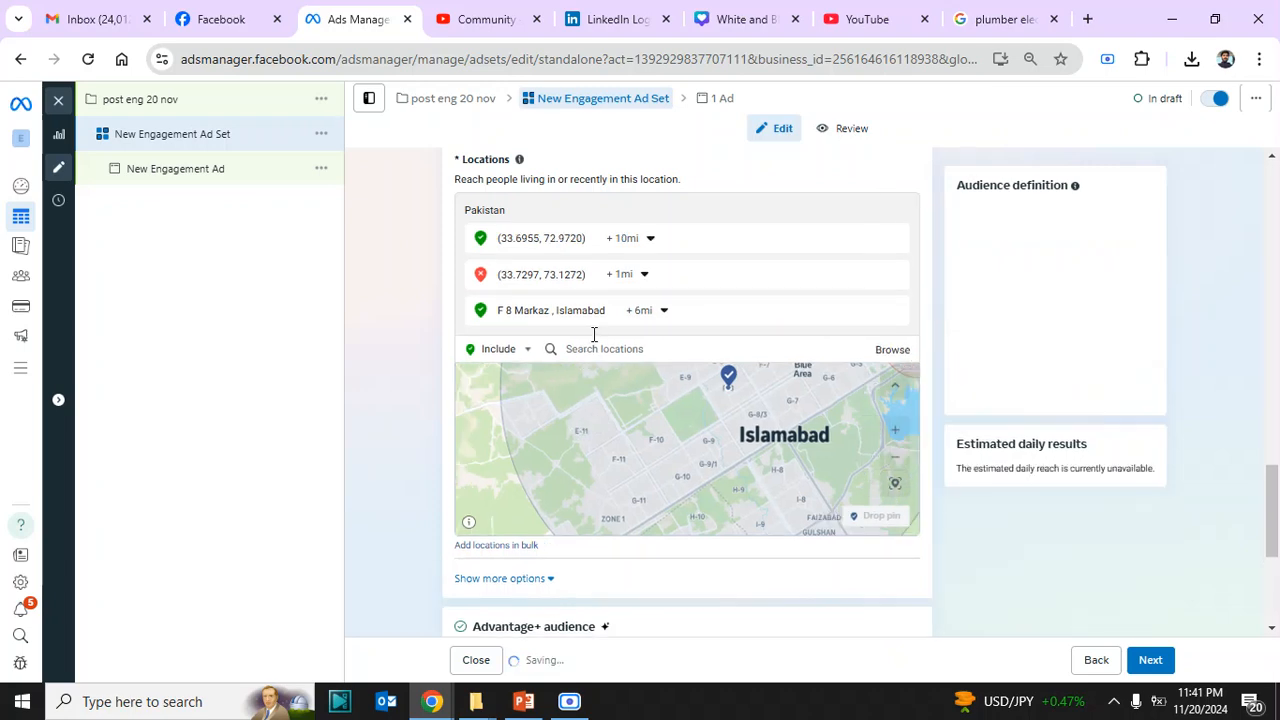
- Set the E-11 pin's radius to 1 mile and exclude that location from the audience
{"action": "left_click", "coordinate": [650, 240]}
{"action": "left_click", "coordinate": [696, 289]}
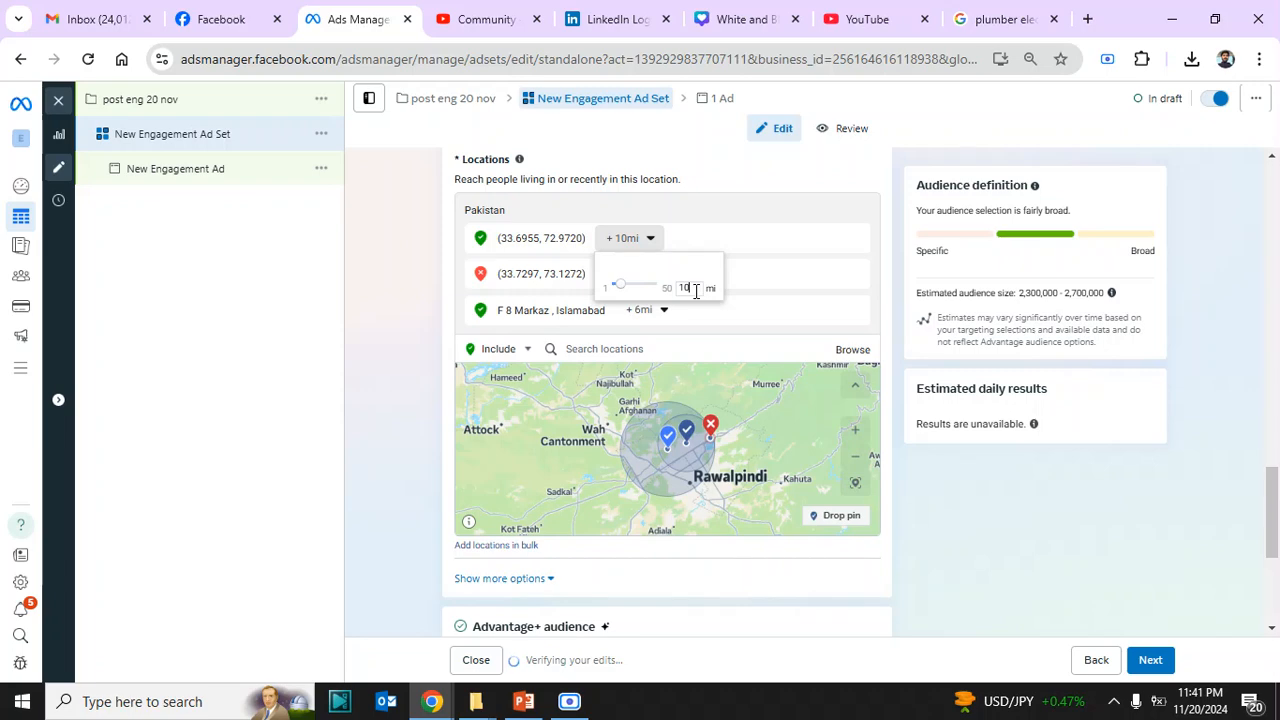
{"action": "key", "text": "Return"}
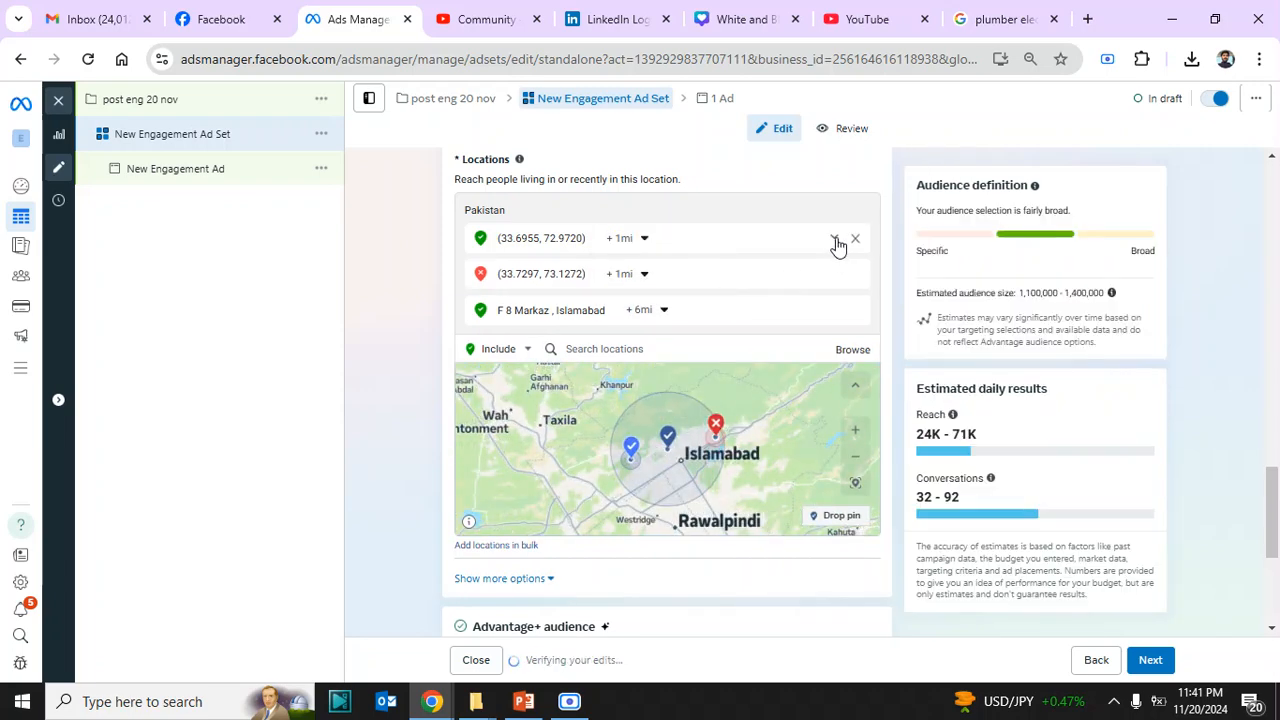
{"action": "left_click", "coordinate": [835, 242]}
{"action": "left_click", "coordinate": [797, 256]}
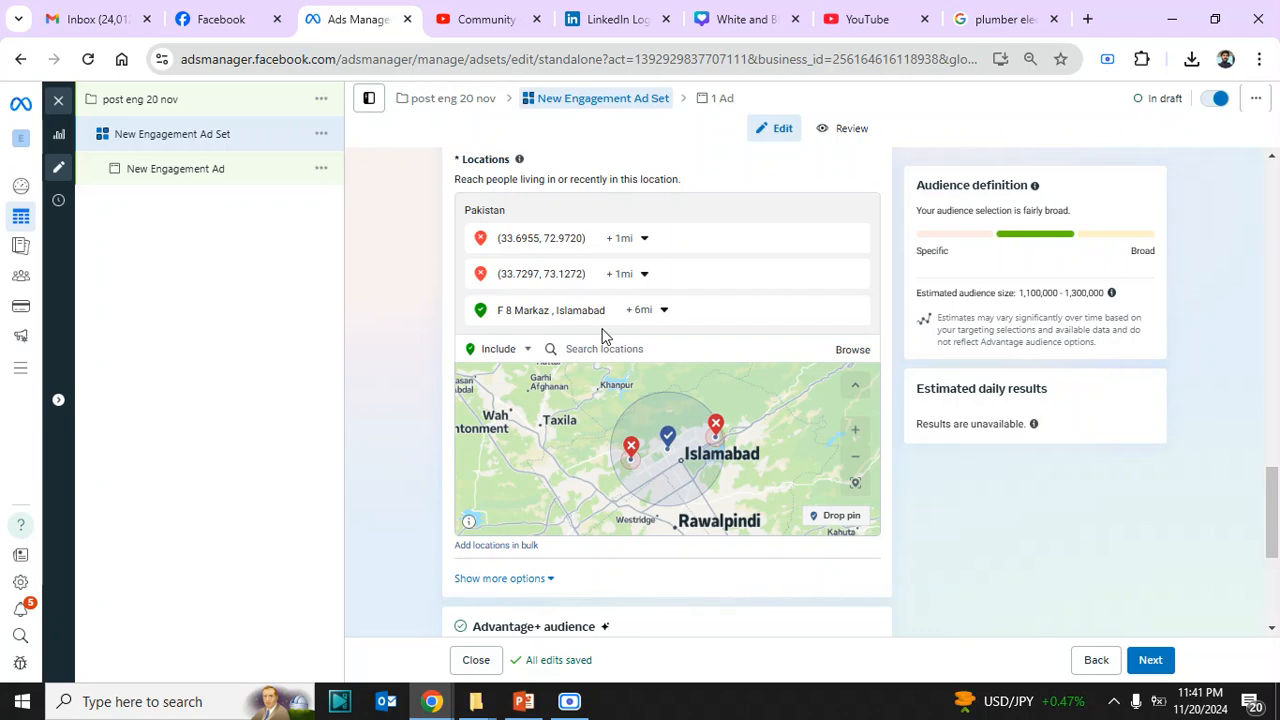
- Switch the ad set from Advantage+ audience to the original audience options
{"action": "left_click", "coordinate": [1272, 628]}
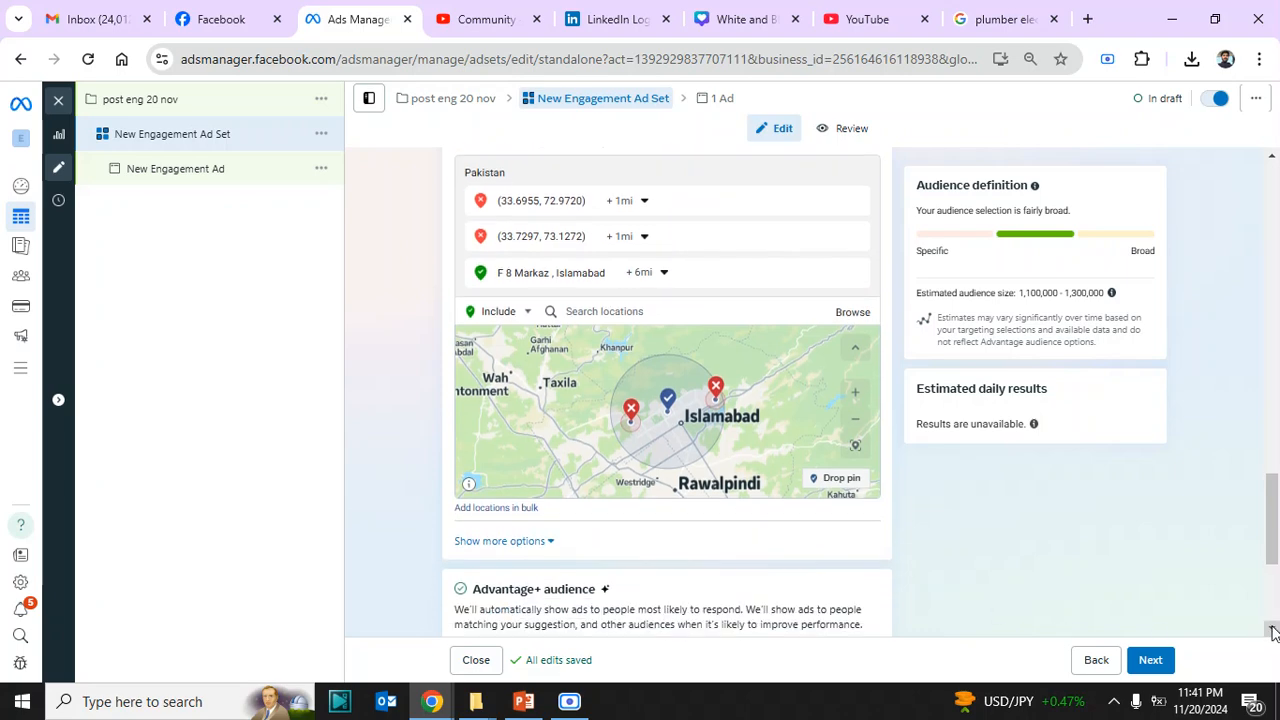
{"action": "scroll", "coordinate": [1272, 628], "scroll_direction": "down", "scroll_amount": 2}
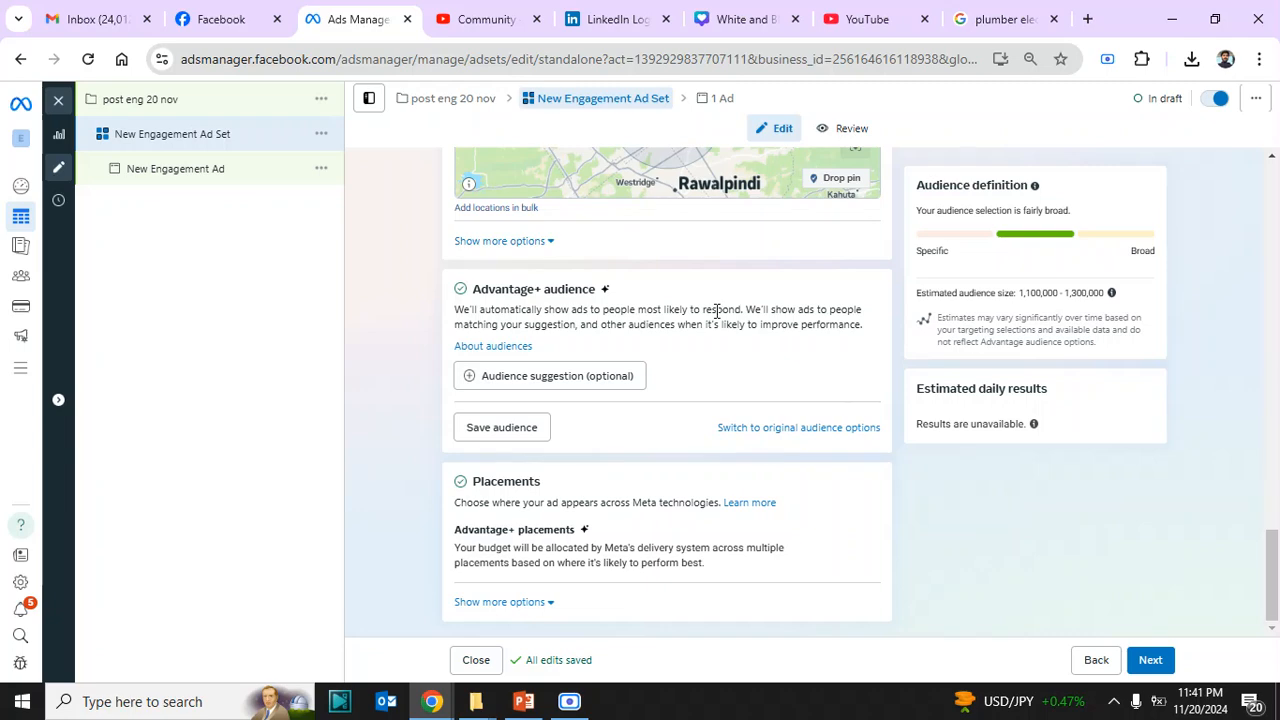
{"action": "left_click", "coordinate": [766, 437]}
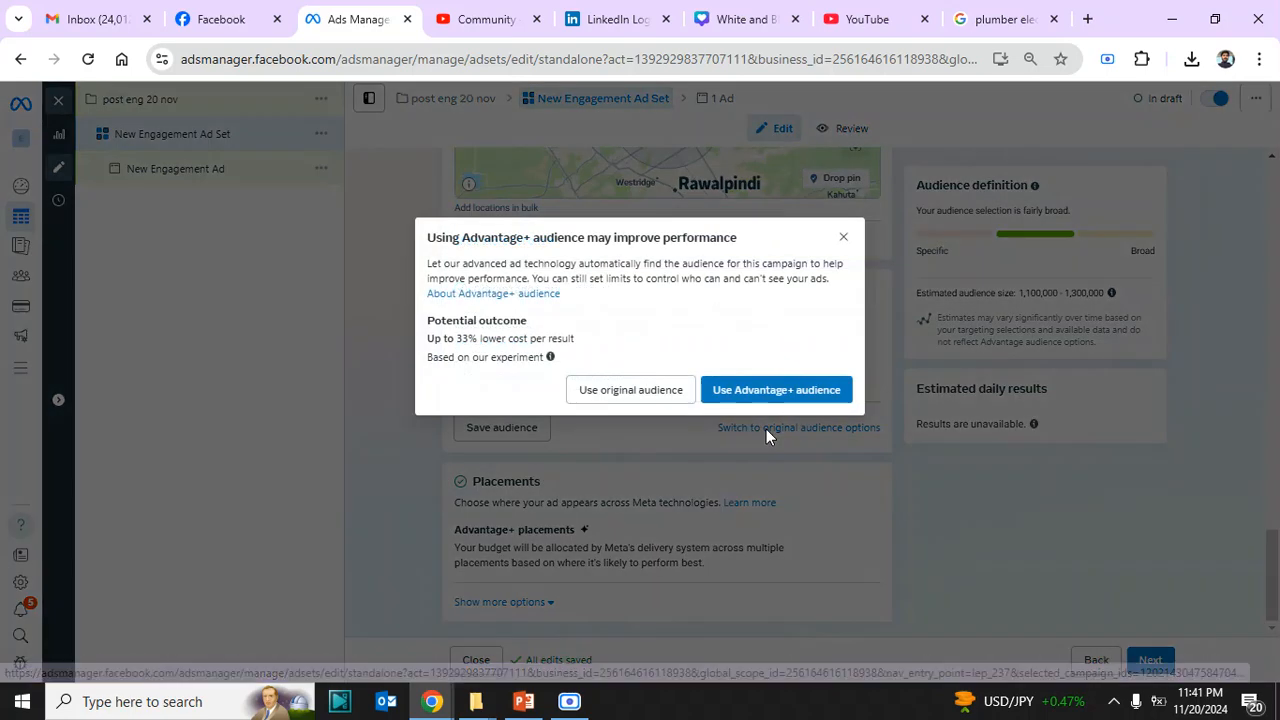
{"action": "left_click", "coordinate": [655, 395]}
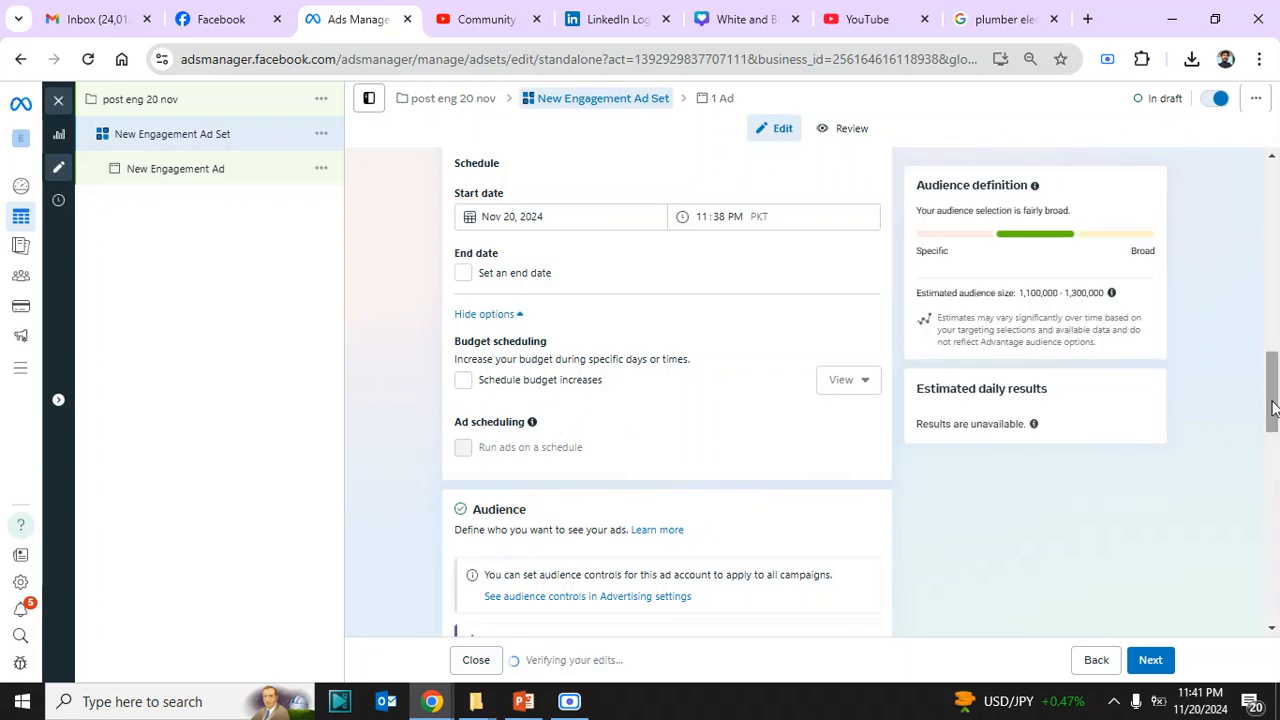
- Limit the audience's age range to 25 through 40 and its gender to Men
{"action": "left_click_drag", "start_coordinate": [1275, 409], "coordinate": [1277, 565]}
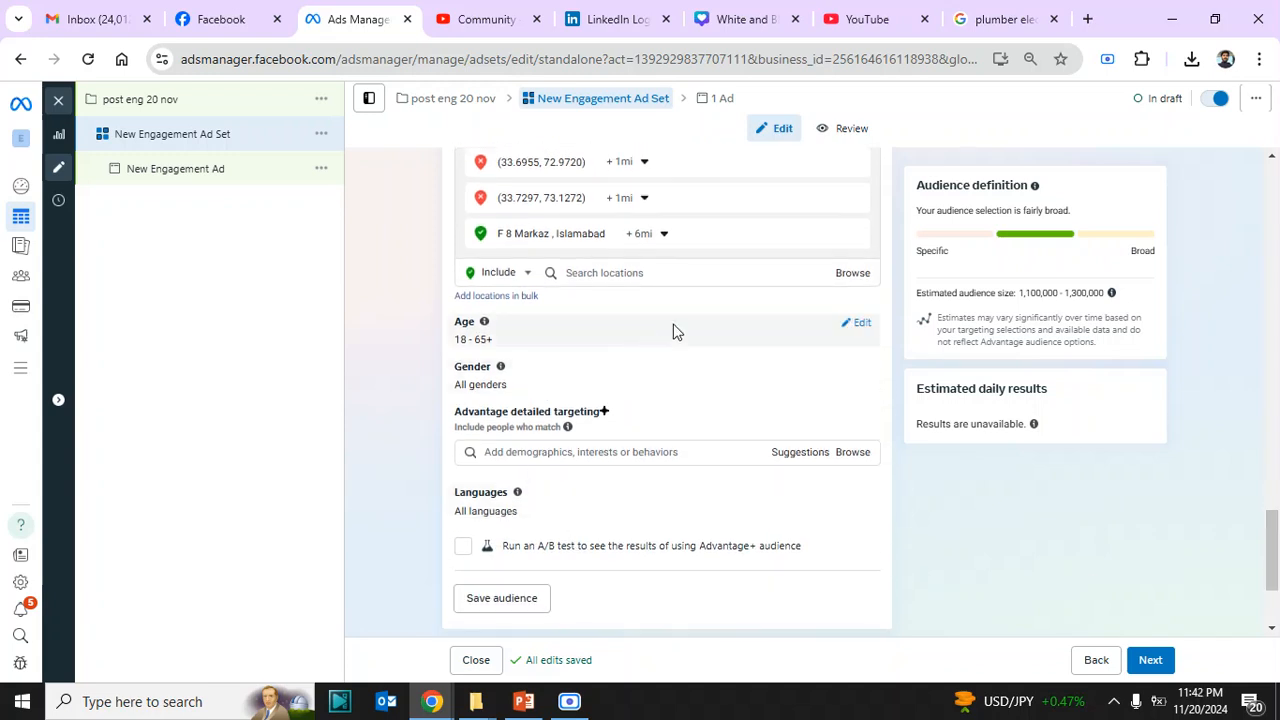
{"action": "left_click", "coordinate": [859, 331]}
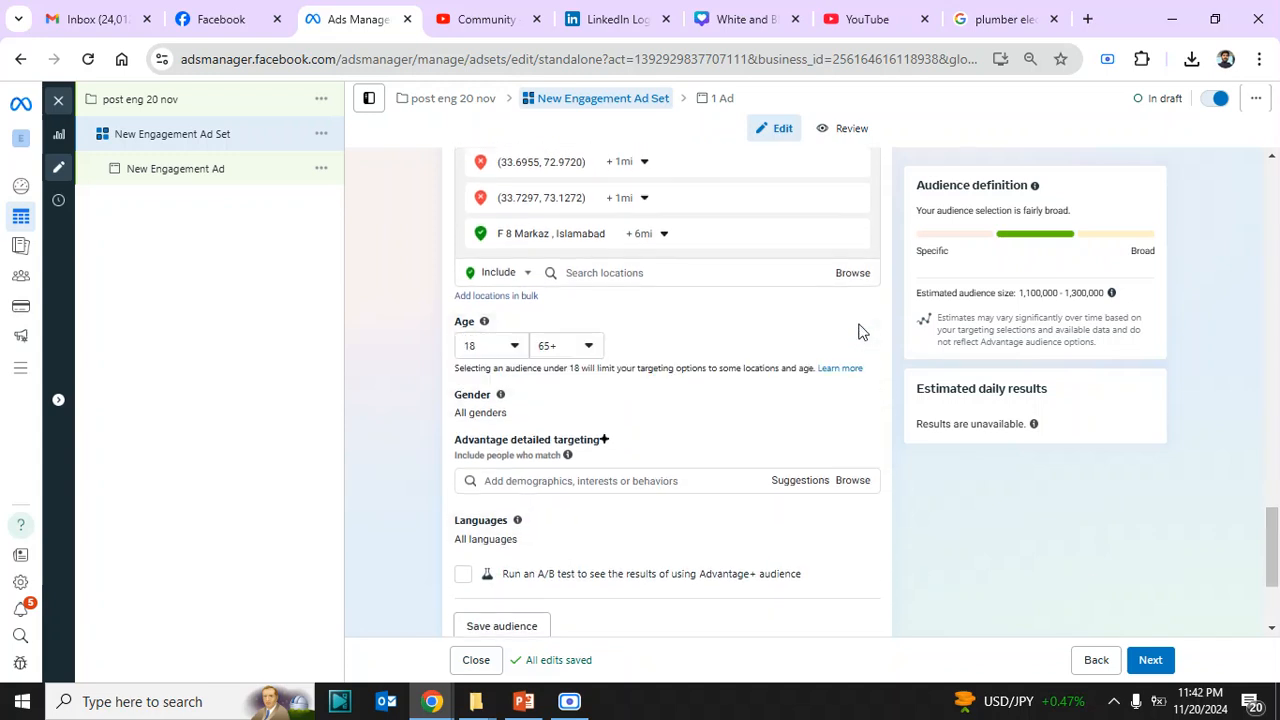
{"action": "left_click", "coordinate": [509, 350]}
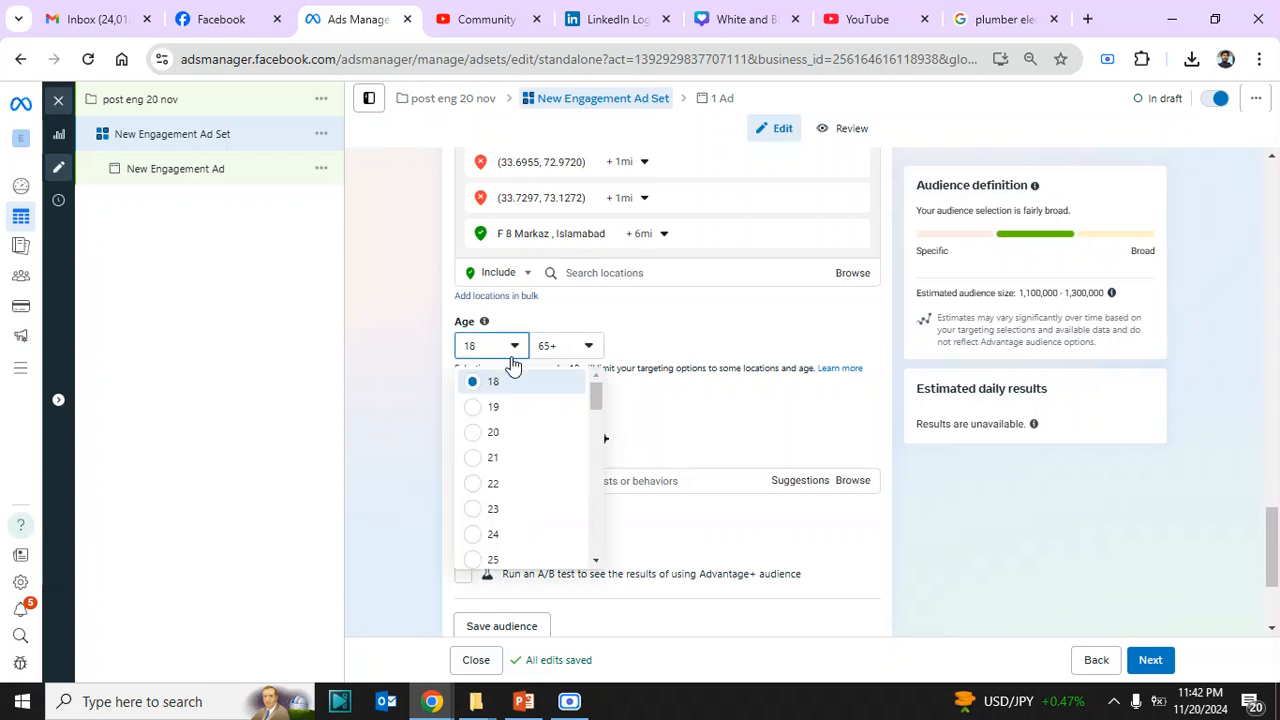
{"action": "scroll", "coordinate": [600, 512], "scroll_direction": "down", "scroll_amount": 2}
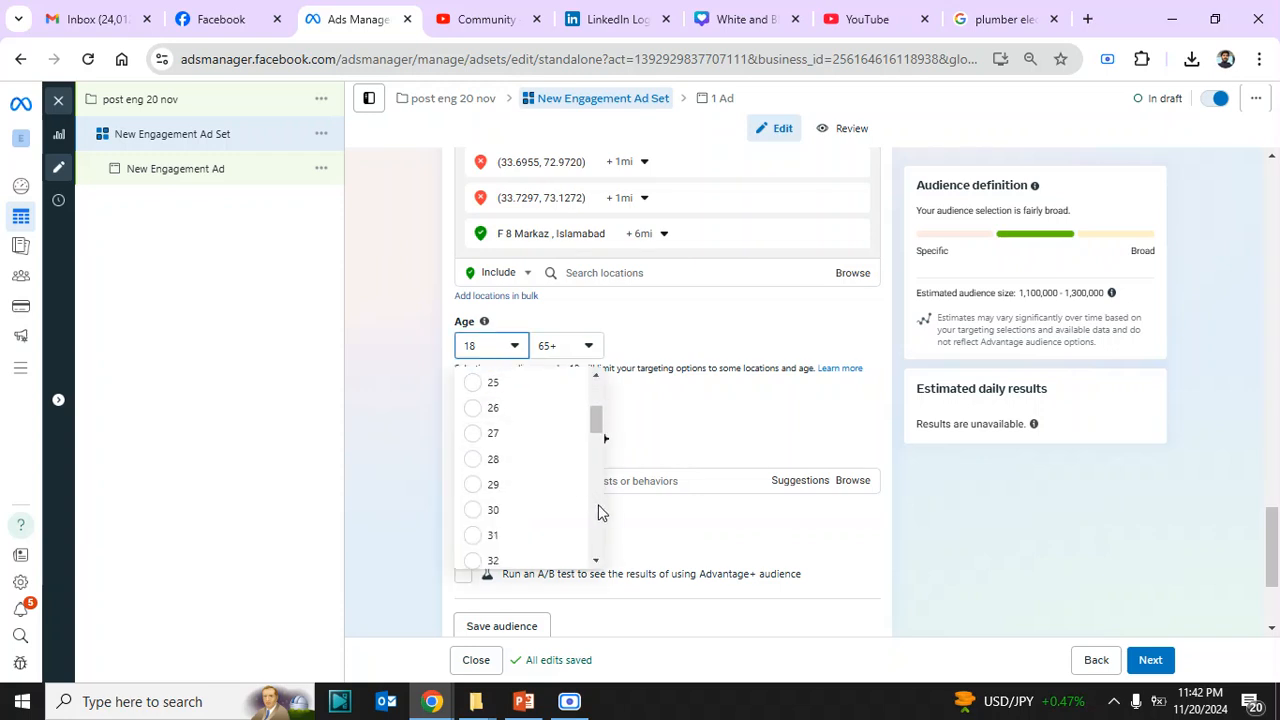
{"action": "left_click", "coordinate": [494, 384]}
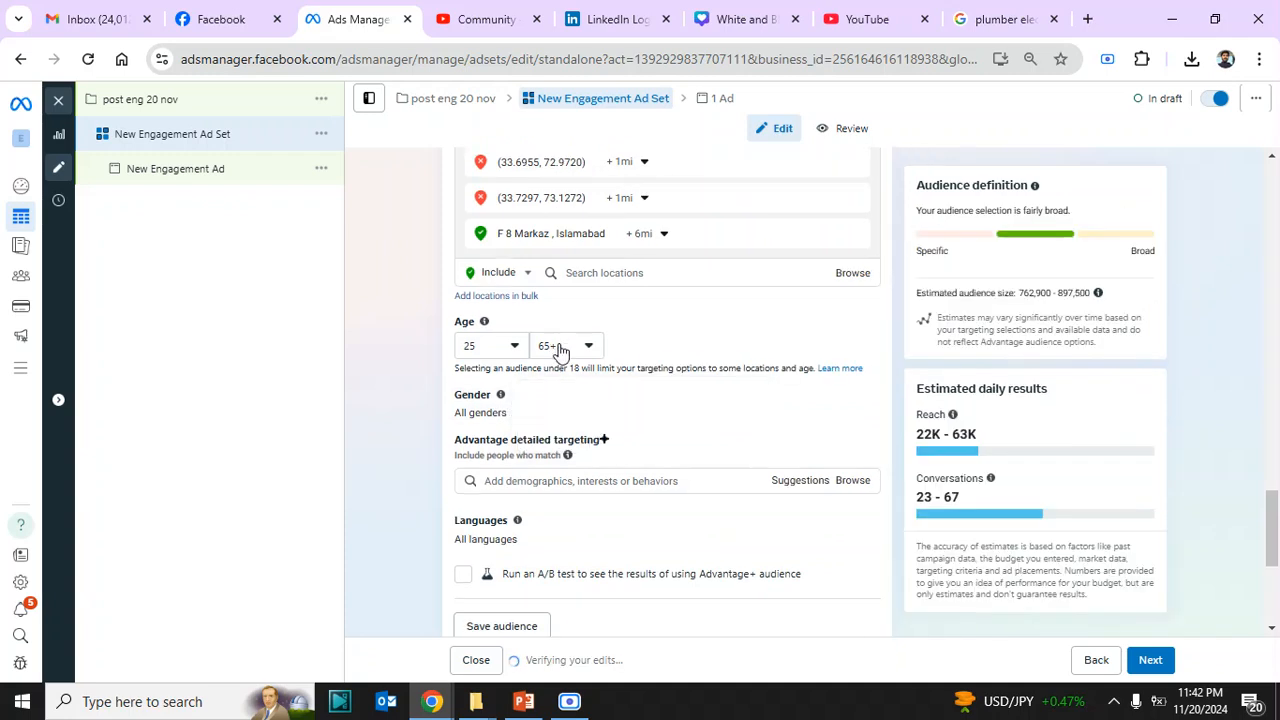
{"action": "left_click", "coordinate": [560, 350]}
{"action": "scroll", "coordinate": [670, 476], "scroll_direction": "up", "scroll_amount": 4}
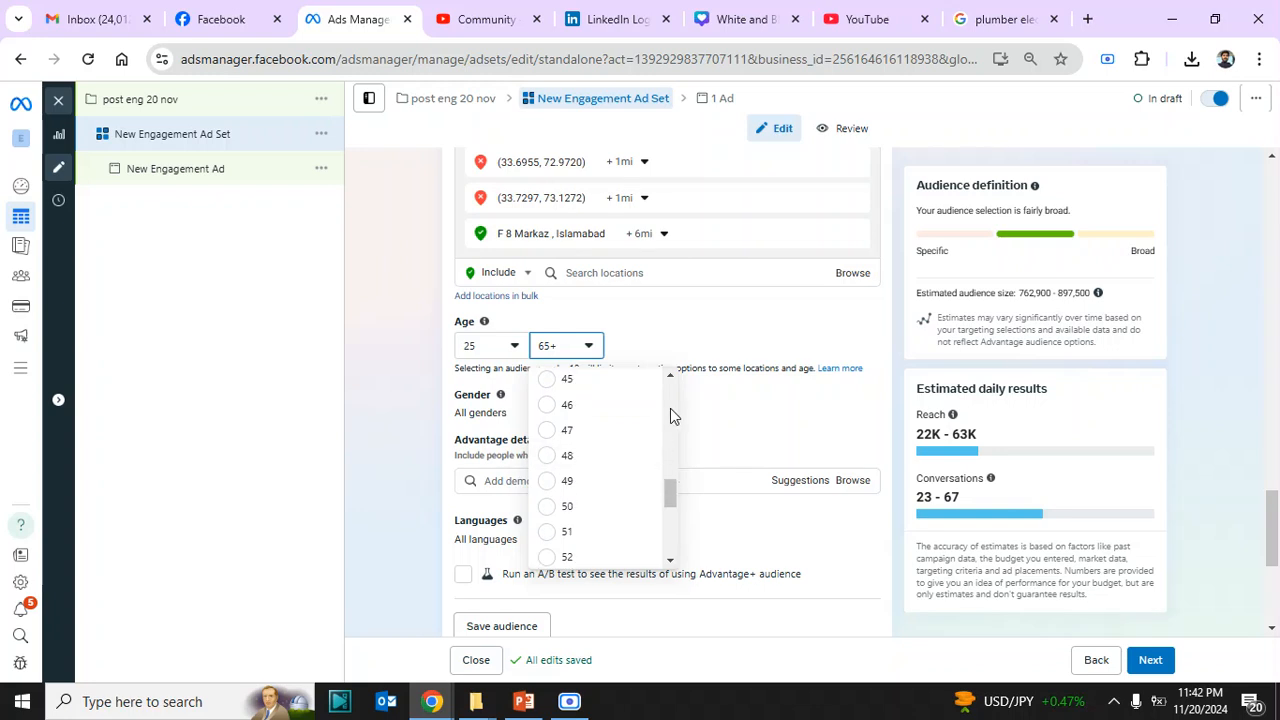
{"action": "scroll", "coordinate": [674, 410], "scroll_direction": "up", "scroll_amount": 2}
{"action": "left_click", "coordinate": [566, 425]}
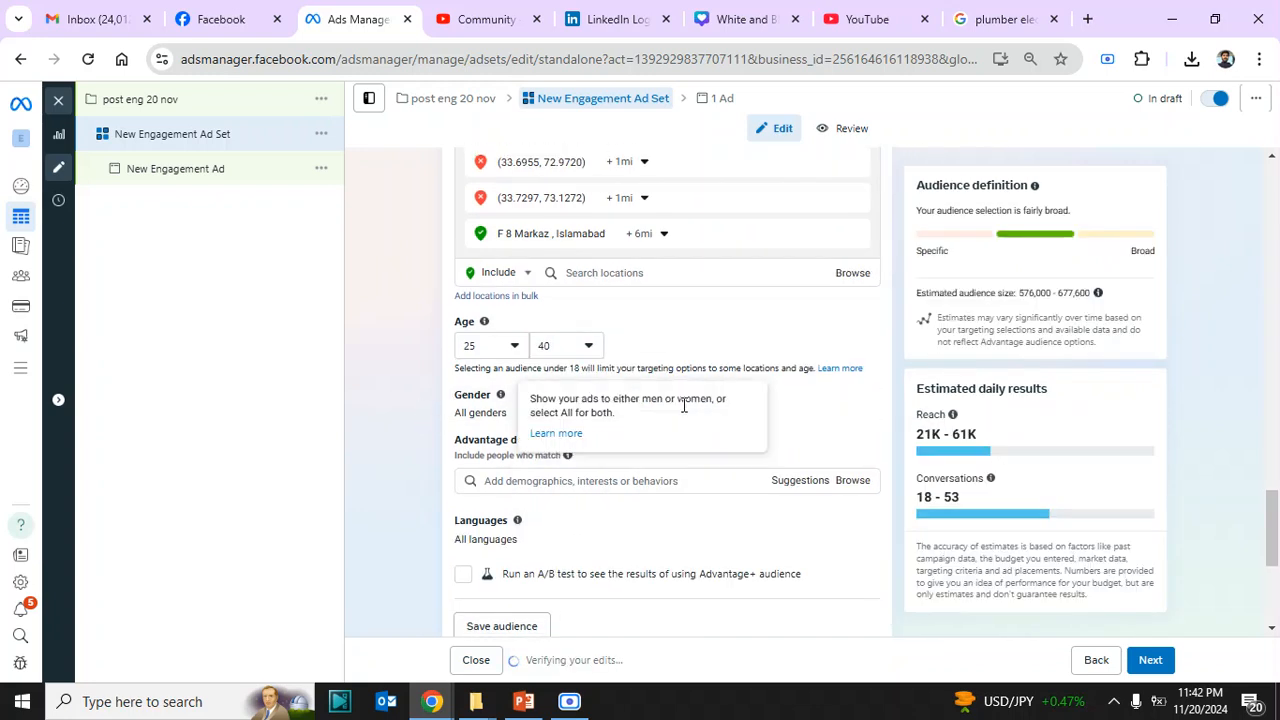
{"action": "left_click", "coordinate": [857, 397]}
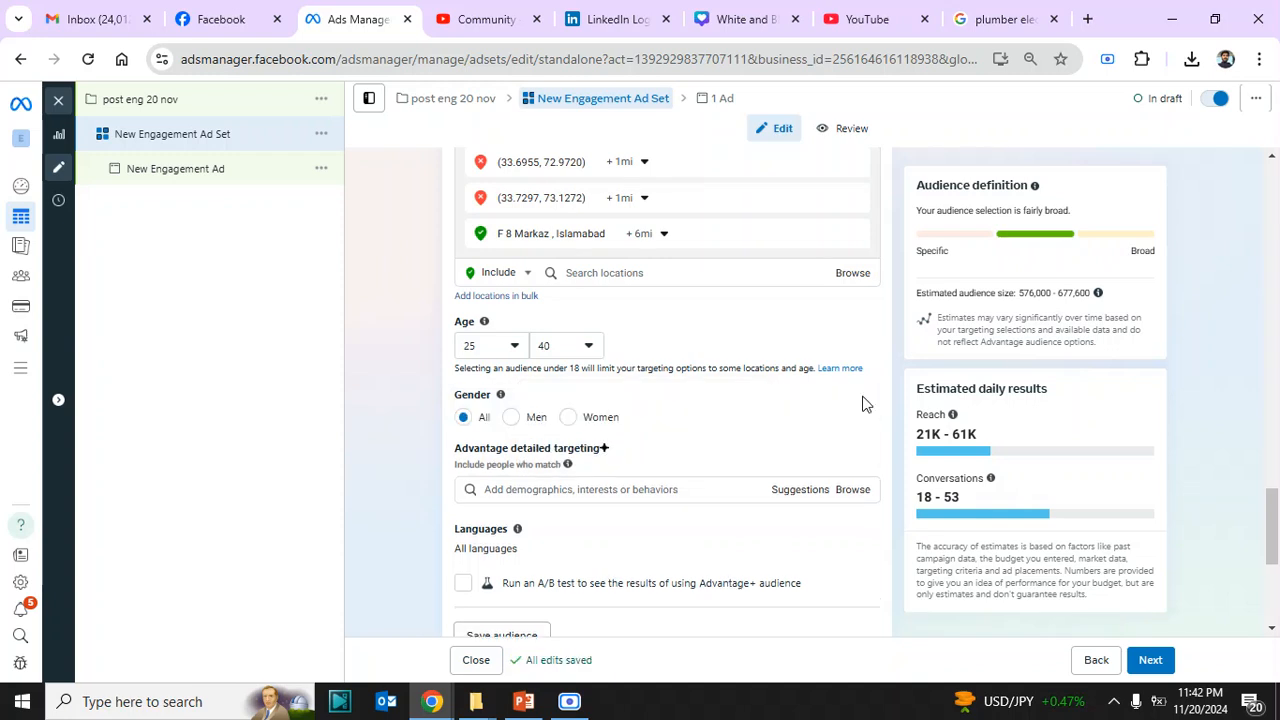
{"action": "left_click", "coordinate": [514, 424]}
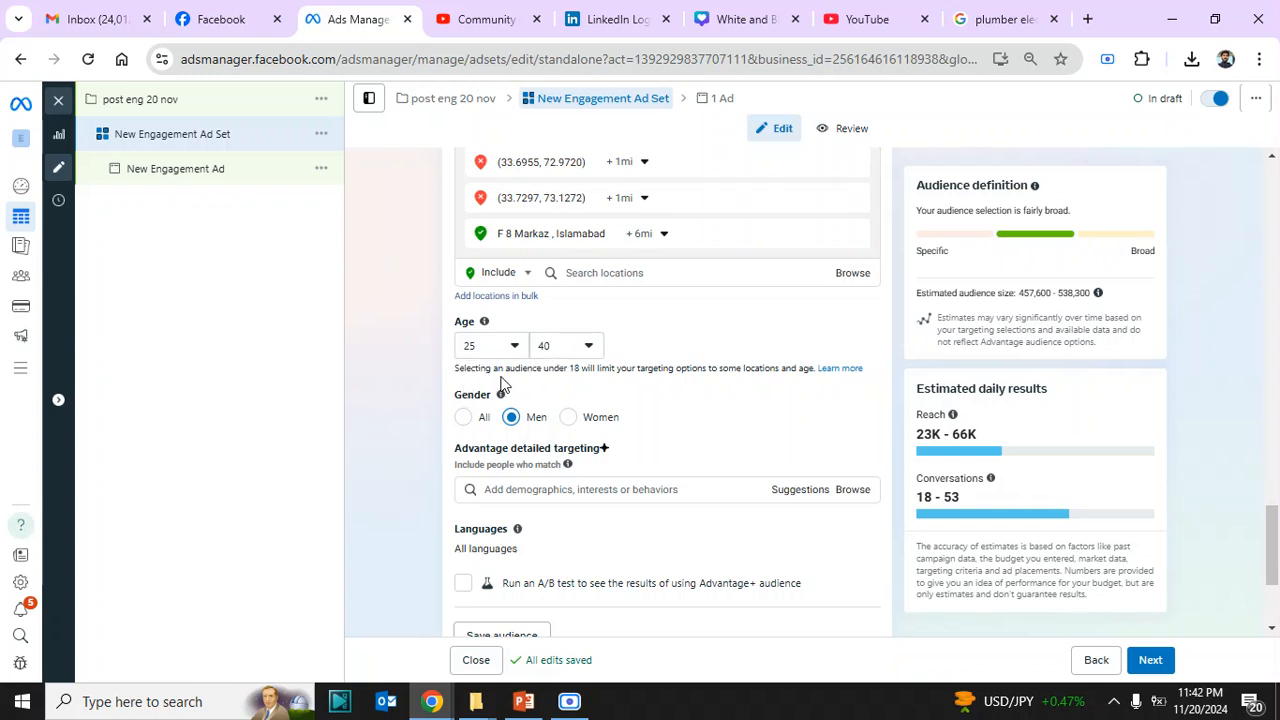
- Search detailed targeting for "home improve" and add the interest Home improvement (home & garden)
{"action": "left_click", "coordinate": [695, 490]}
{"action": "type", "text": "H"}
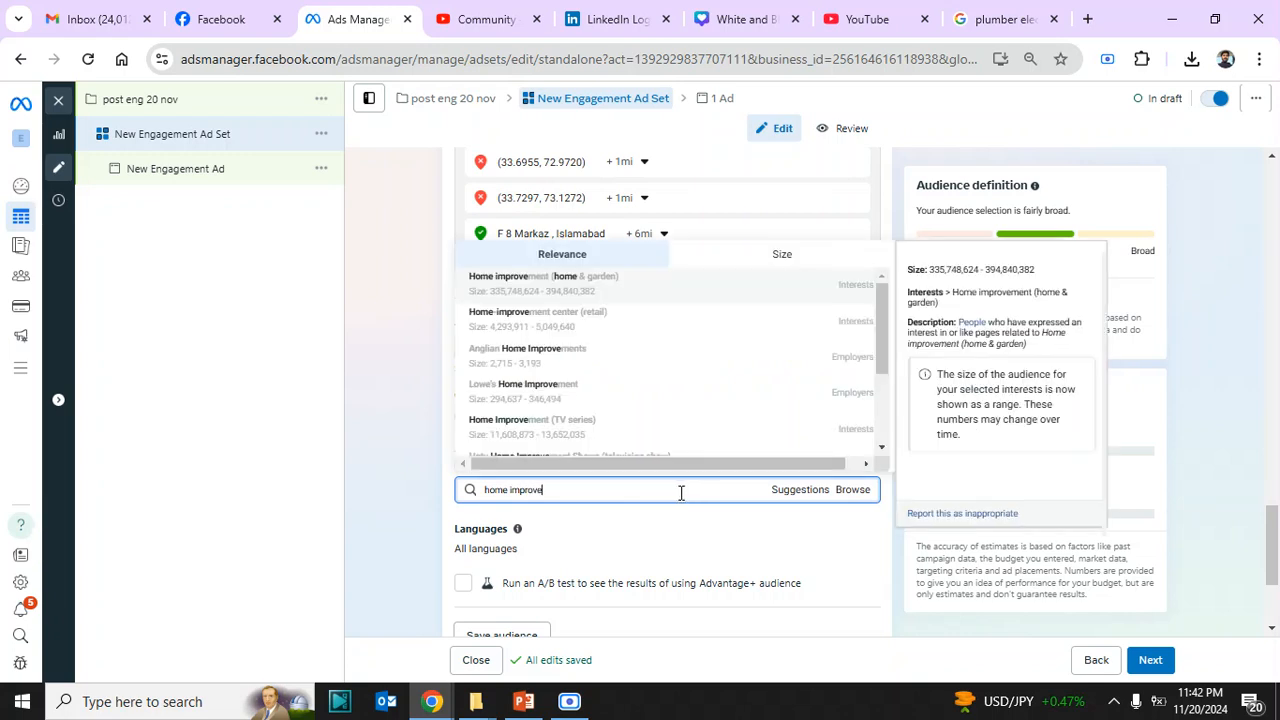
{"action": "scroll", "coordinate": [646, 403], "scroll_direction": "down", "scroll_amount": 2}
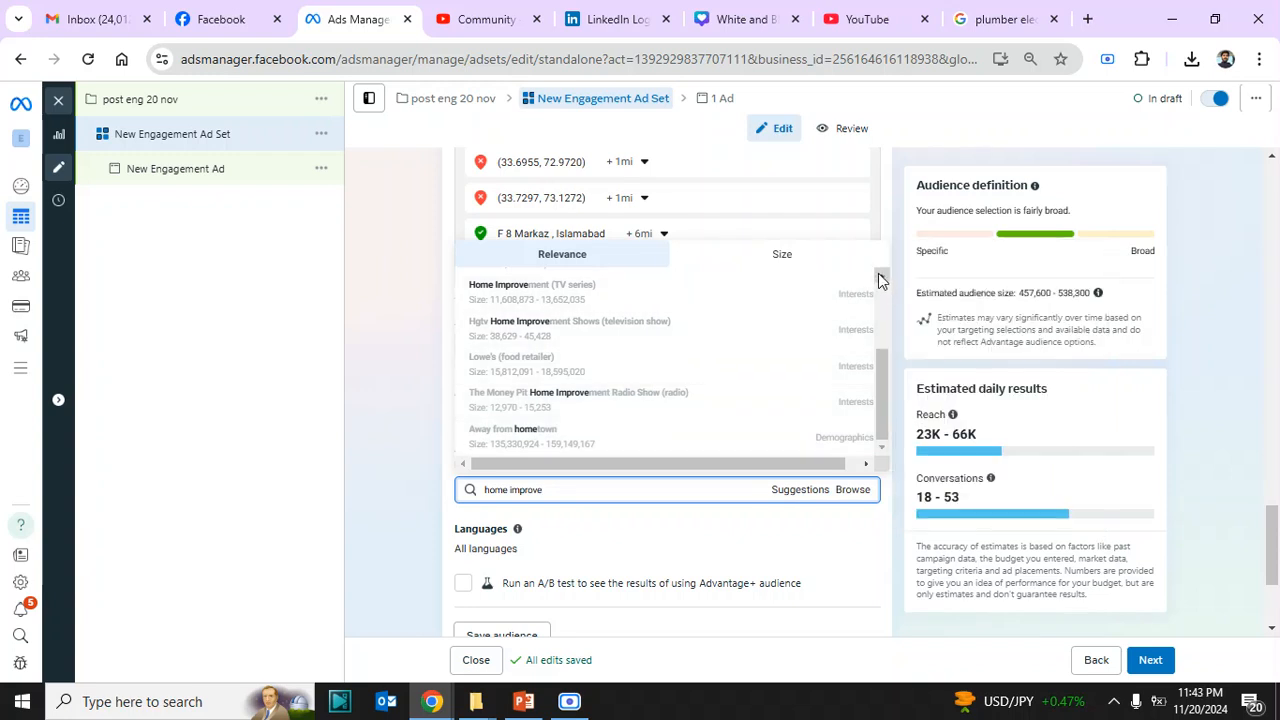
{"action": "scroll", "coordinate": [879, 280], "scroll_direction": "up", "scroll_amount": 1}
{"action": "scroll", "coordinate": [879, 280], "scroll_direction": "up", "scroll_amount": 2}
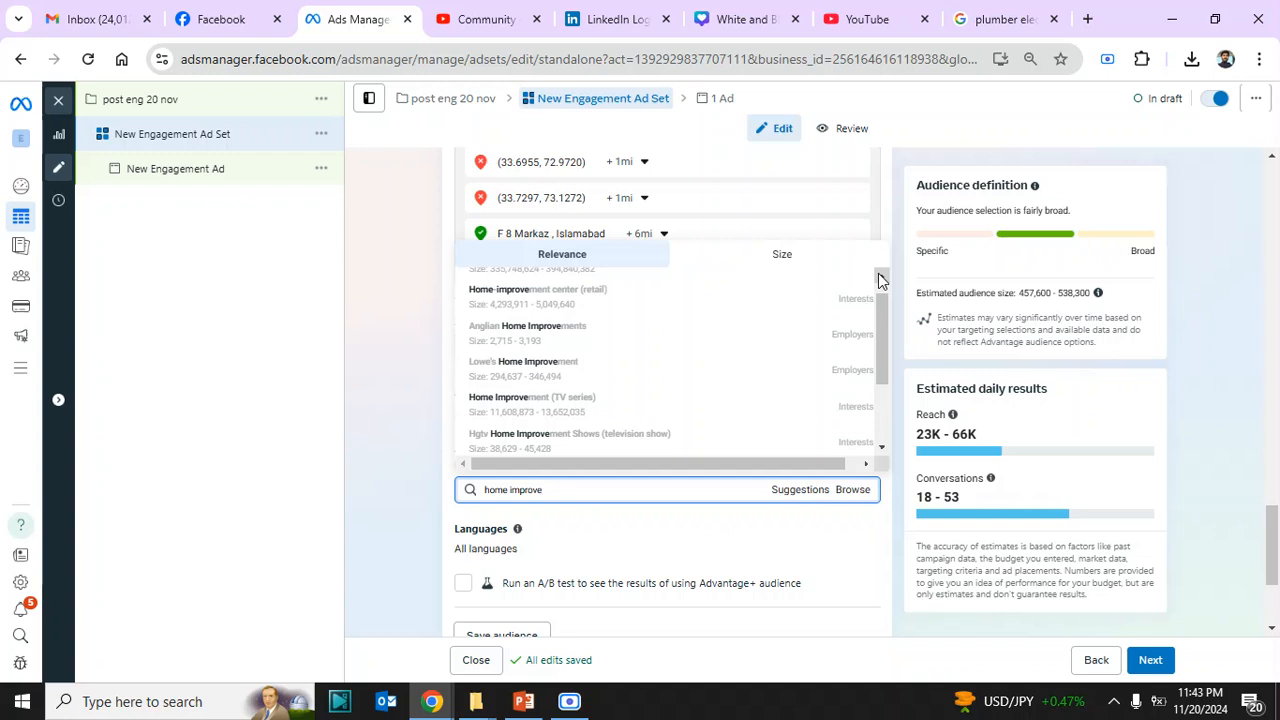
{"action": "scroll", "coordinate": [879, 280], "scroll_direction": "up", "scroll_amount": 1}
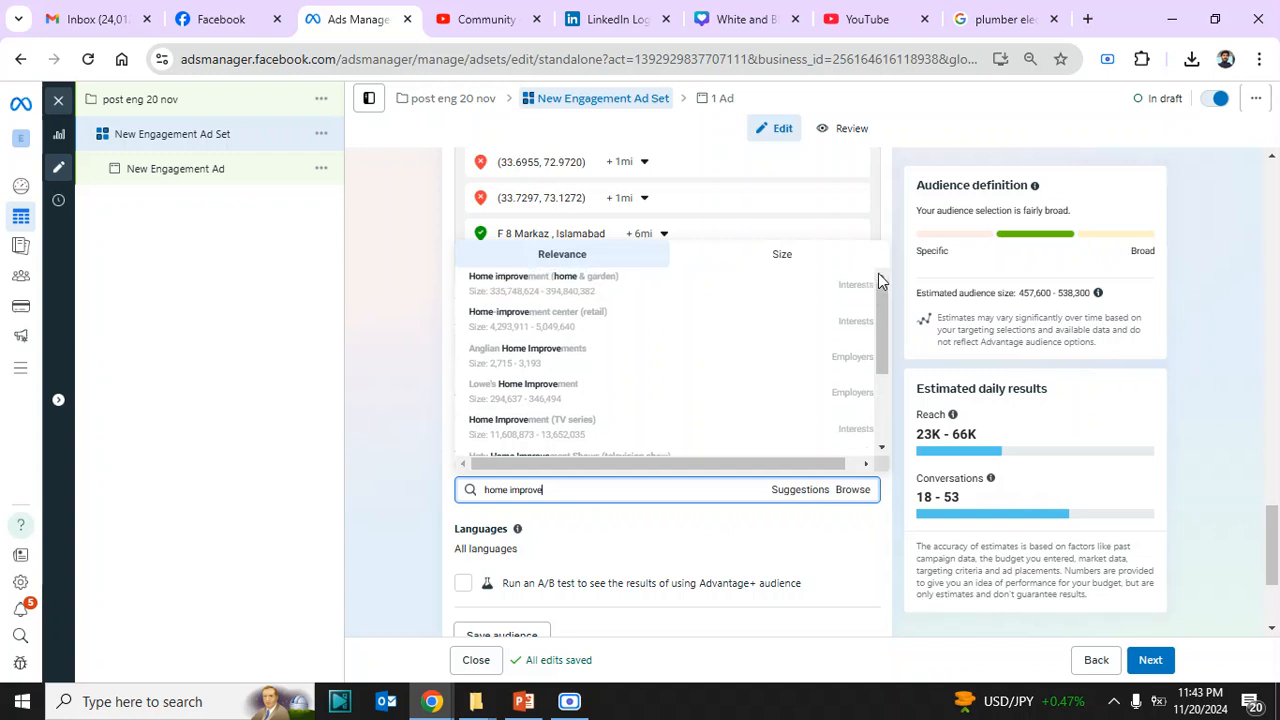
{"action": "left_click", "coordinate": [807, 299]}
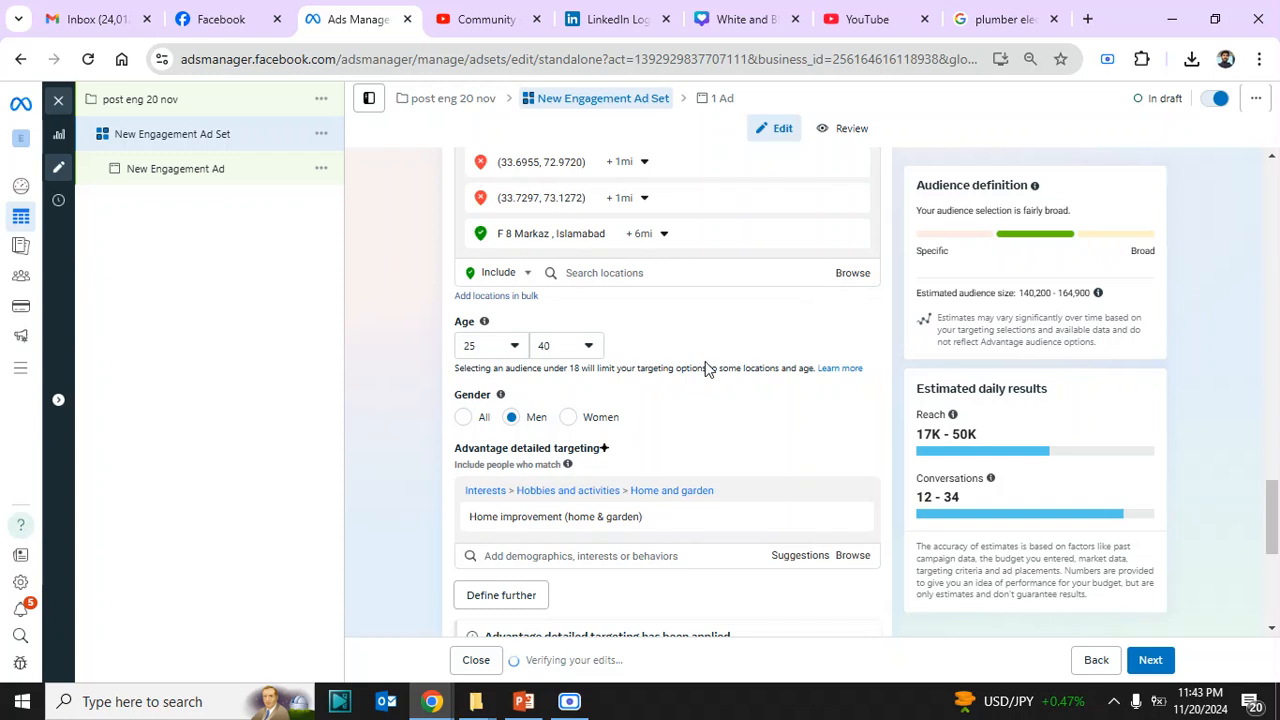
{"action": "mouse_move", "coordinate": [594, 519]}
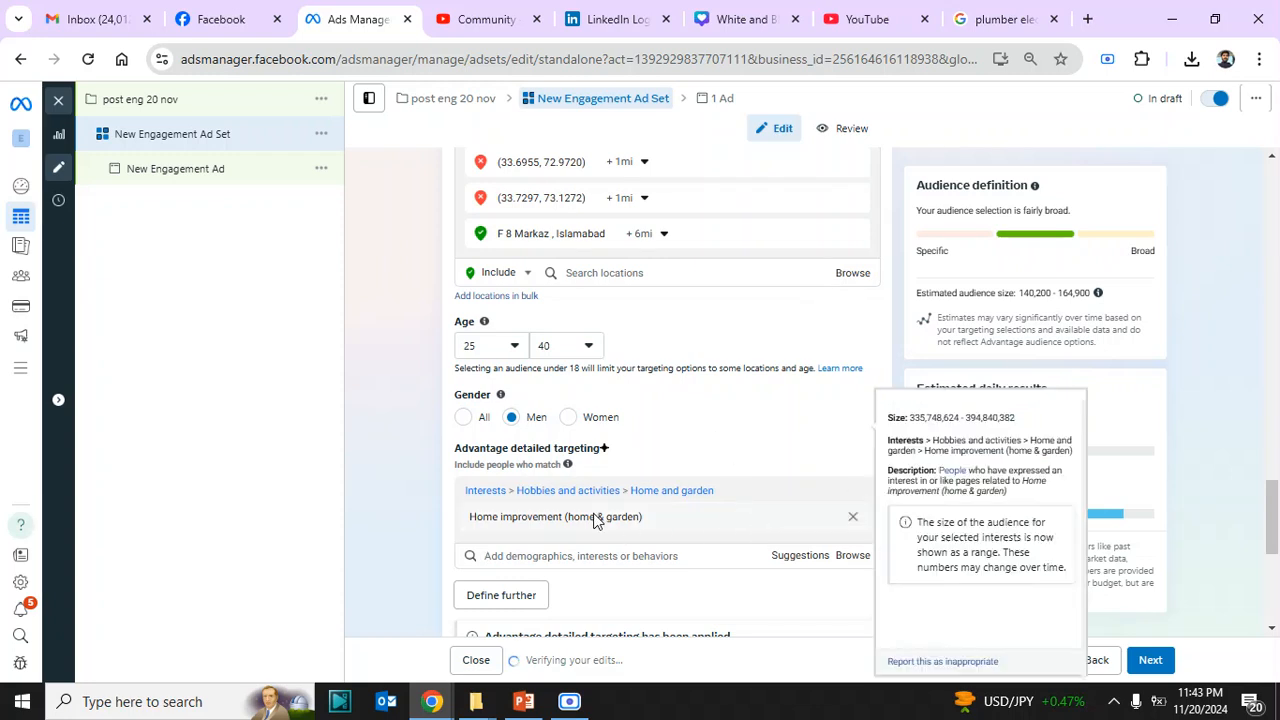
- Examine the suggested interests, behaviors and demographics offered for the ad set's detailed targeting
{"action": "left_click", "coordinate": [800, 557]}
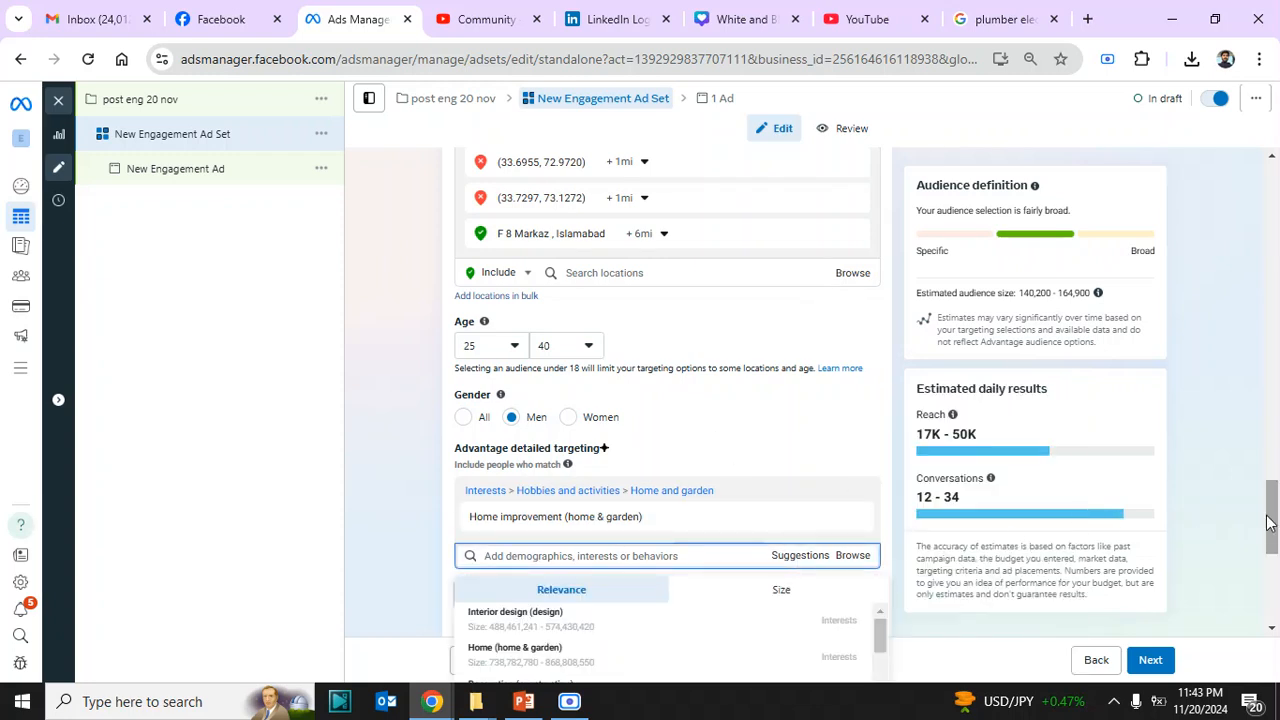
{"action": "left_click_drag", "start_coordinate": [1268, 522], "coordinate": [1273, 570]}
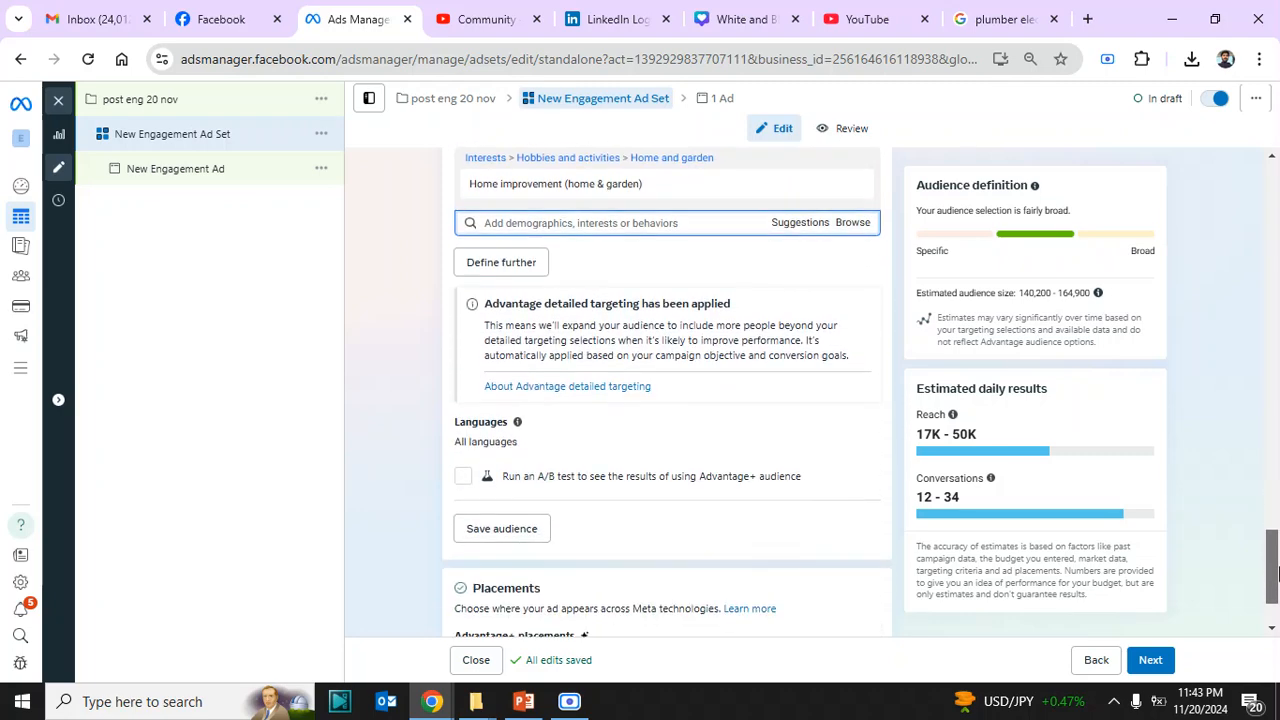
{"action": "scroll", "coordinate": [1273, 570], "scroll_direction": "up", "scroll_amount": 1}
{"action": "left_click", "coordinate": [811, 331]}
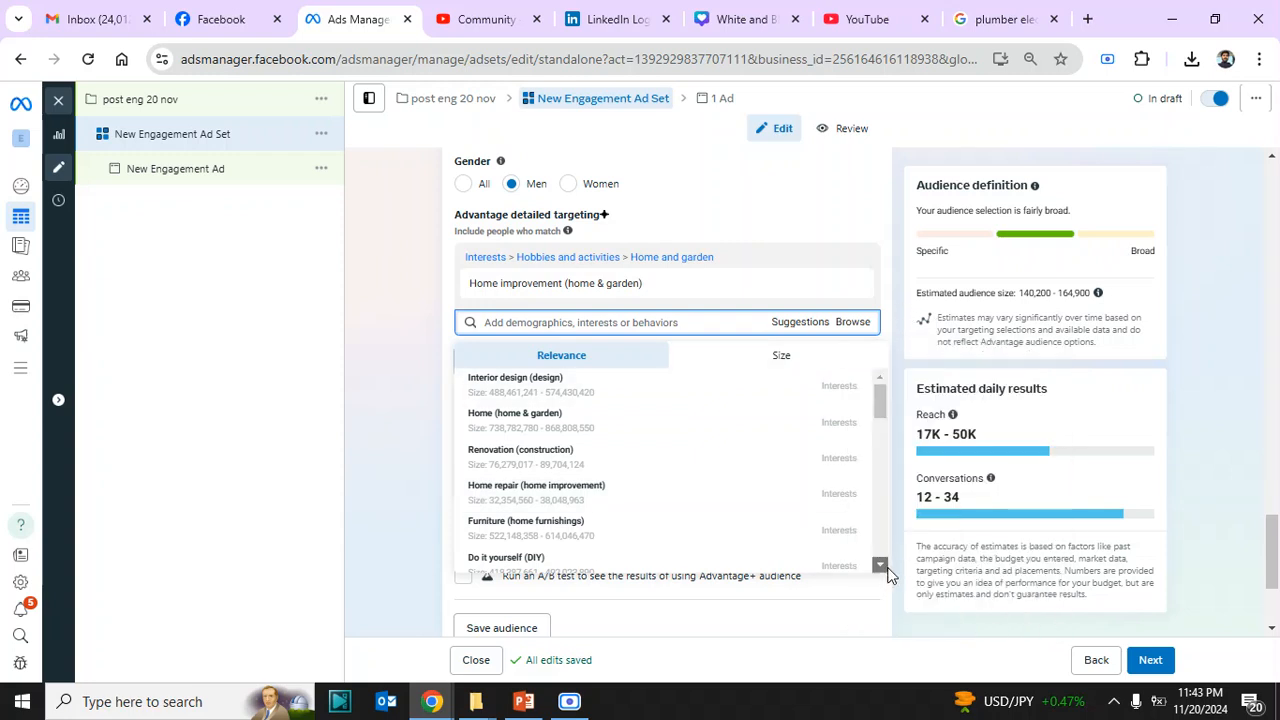
{"action": "scroll", "coordinate": [880, 565], "scroll_direction": "down", "scroll_amount": 4}
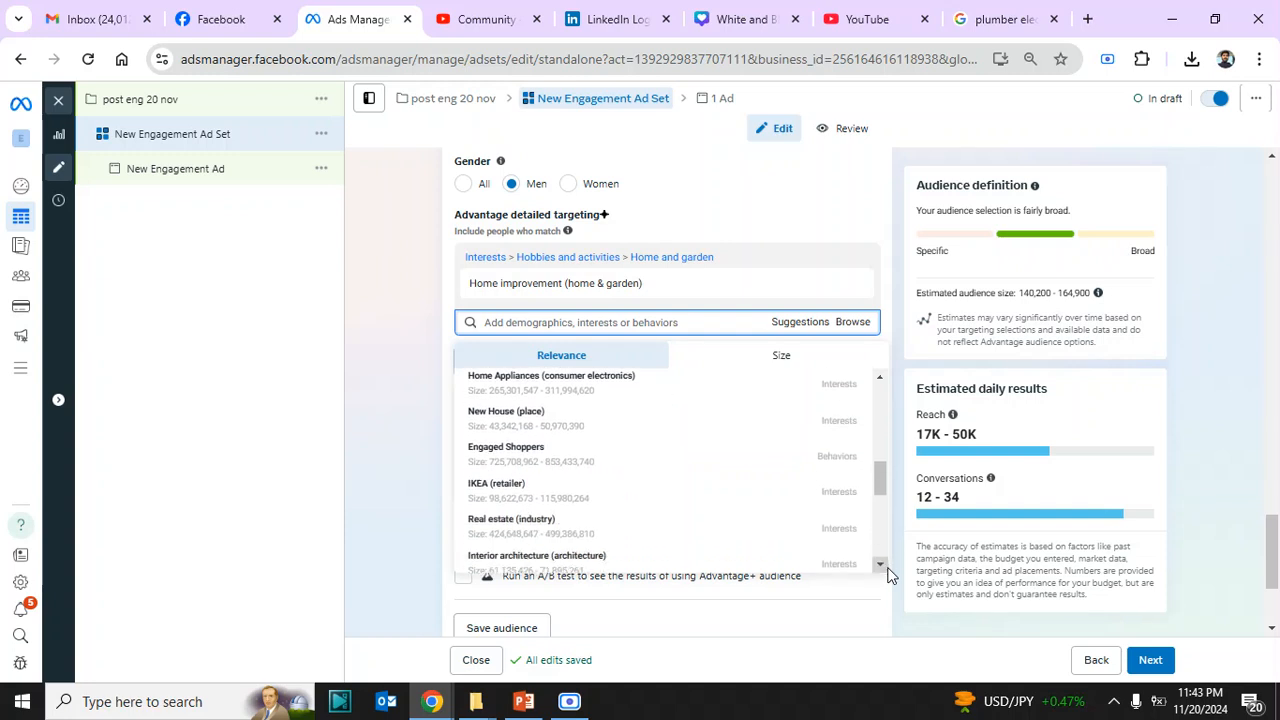
{"action": "scroll", "coordinate": [888, 572], "scroll_direction": "down", "scroll_amount": 1}
{"action": "mouse_move", "coordinate": [832, 412]}
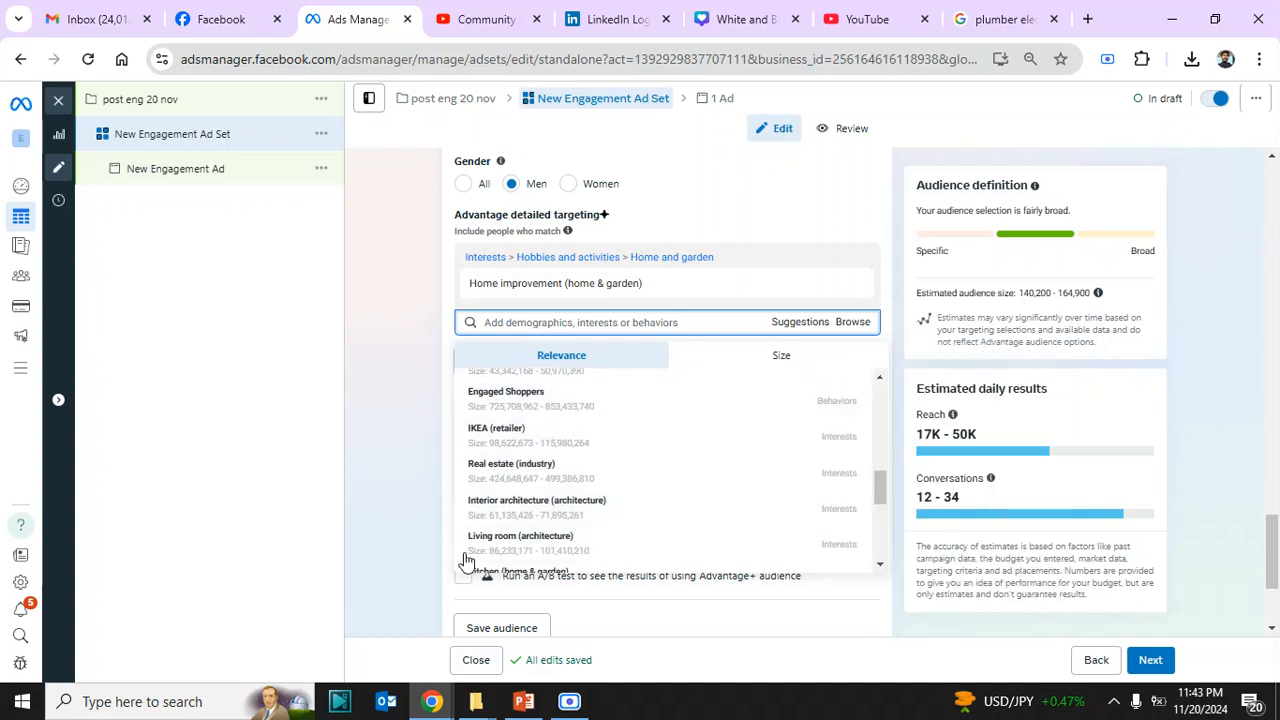
{"action": "mouse_move", "coordinate": [848, 570]}
{"action": "scroll", "coordinate": [878, 546], "scroll_direction": "down", "scroll_amount": 4}
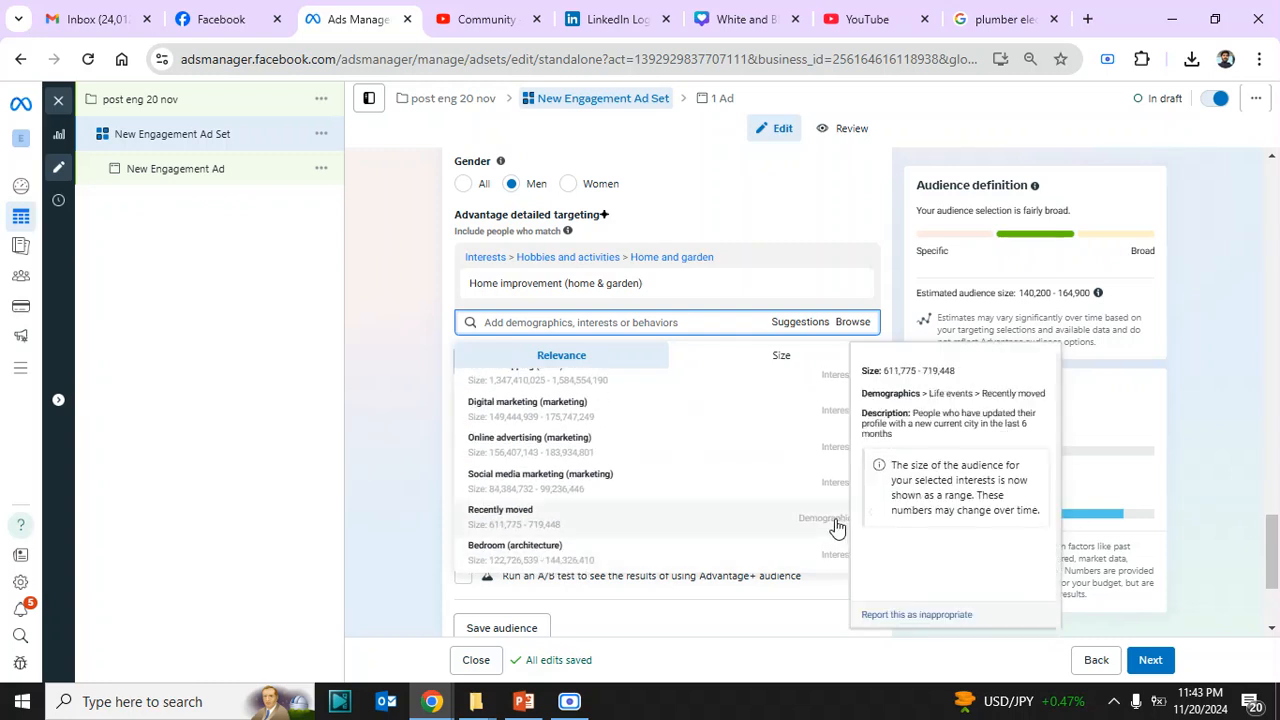
{"action": "left_click", "coordinate": [386, 478]}
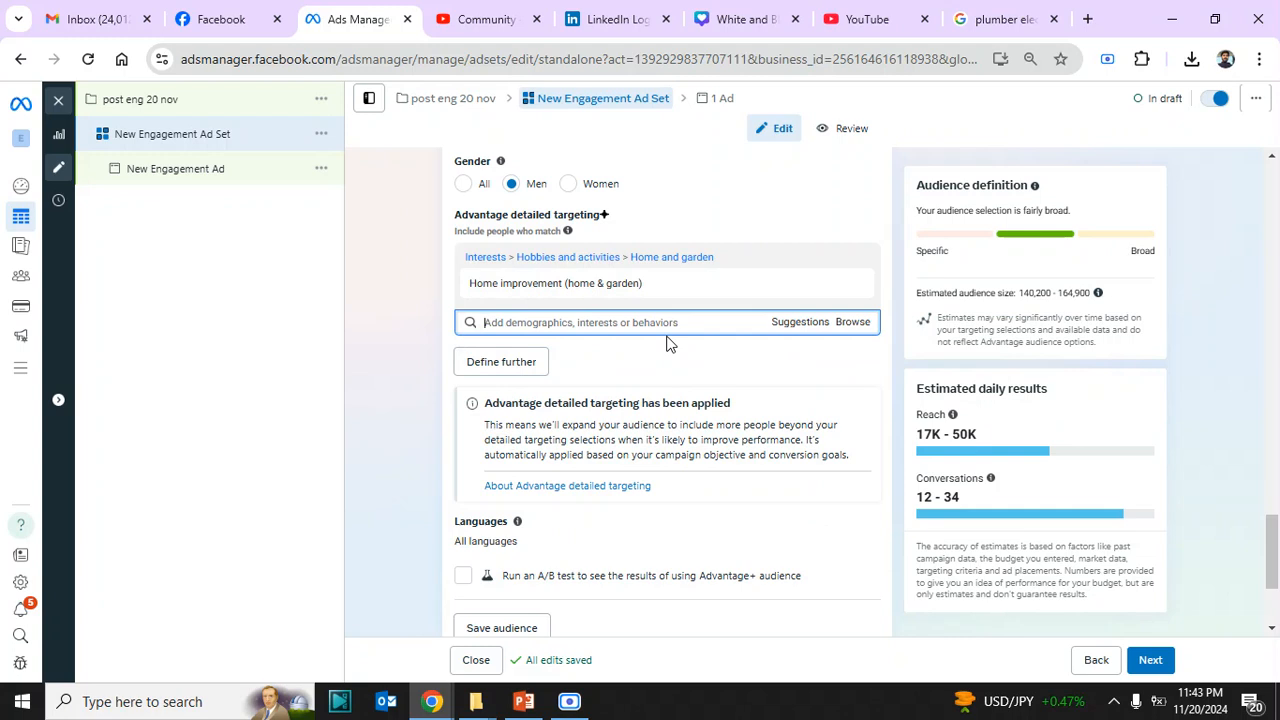
{"action": "mouse_move", "coordinate": [657, 287]}
{"action": "mouse_move", "coordinate": [618, 282]}
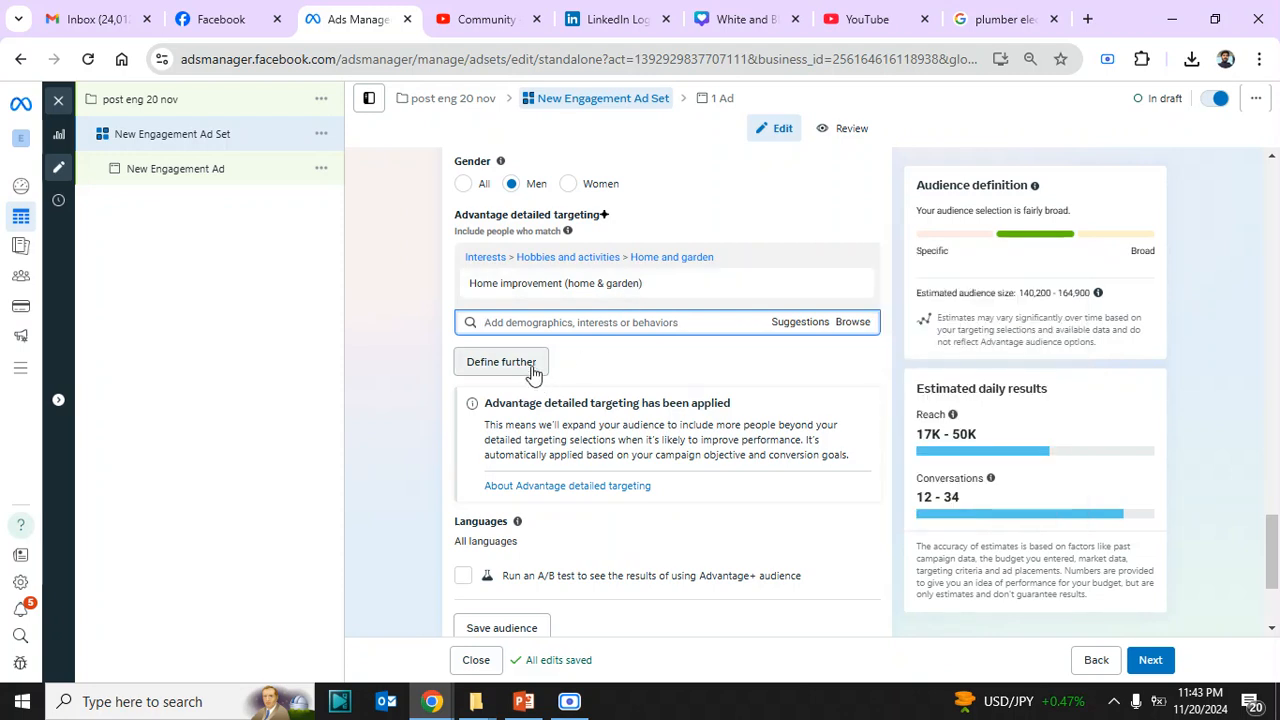
- Review the ad set's audience choices for locations, age, gender and detailed targeting interest
{"action": "left_click", "coordinate": [1271, 158]}
{"action": "left_click", "coordinate": [1272, 160]}
{"action": "left_click", "coordinate": [1272, 160]}
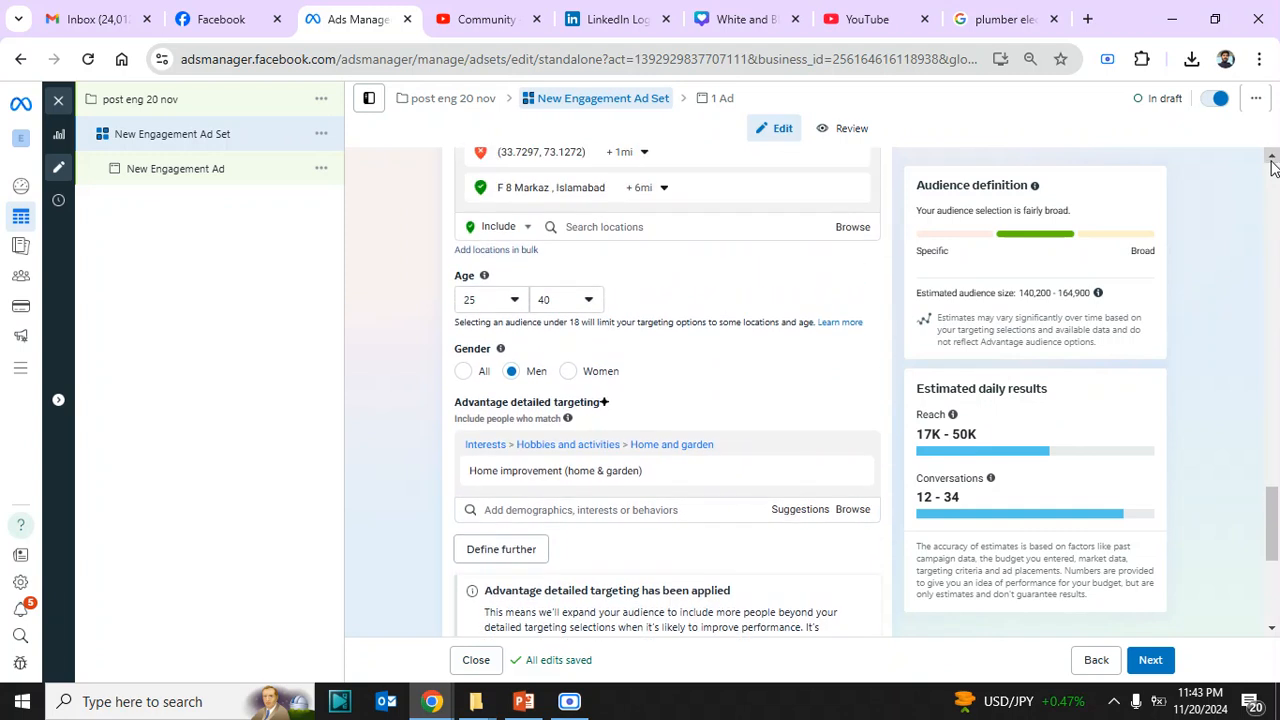
{"action": "left_click", "coordinate": [1272, 160]}
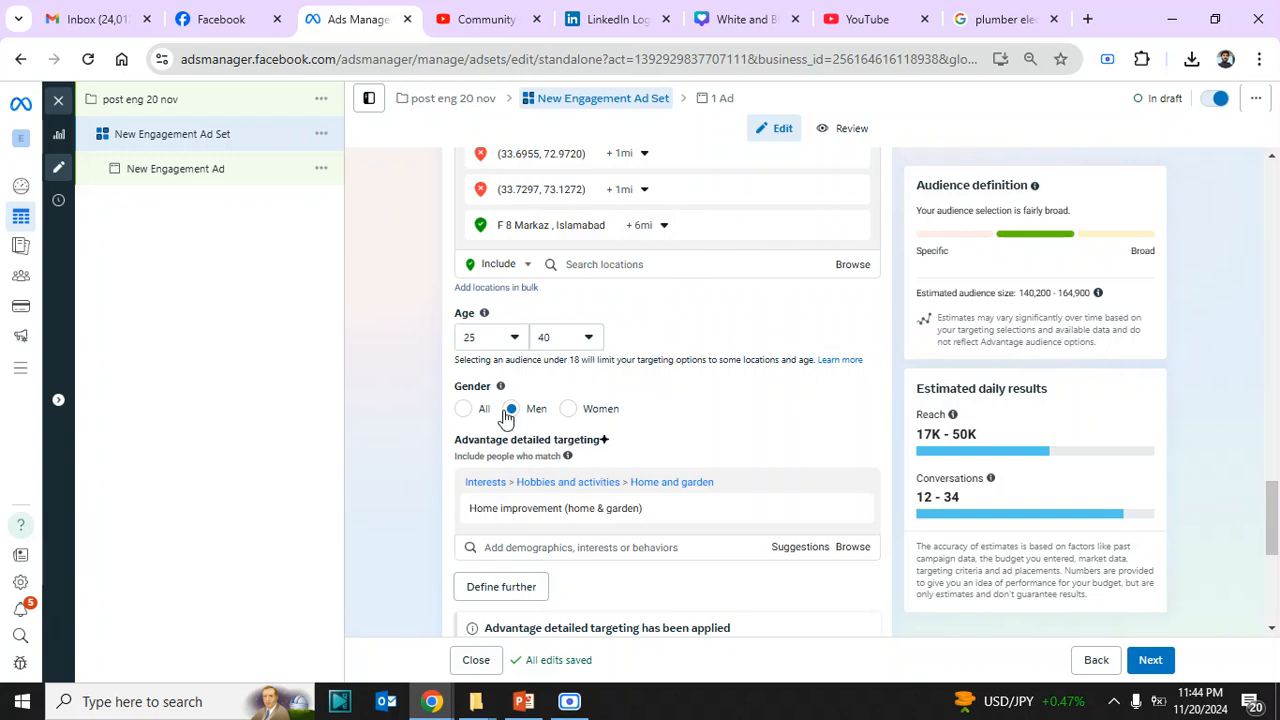
{"action": "mouse_move", "coordinate": [535, 514]}
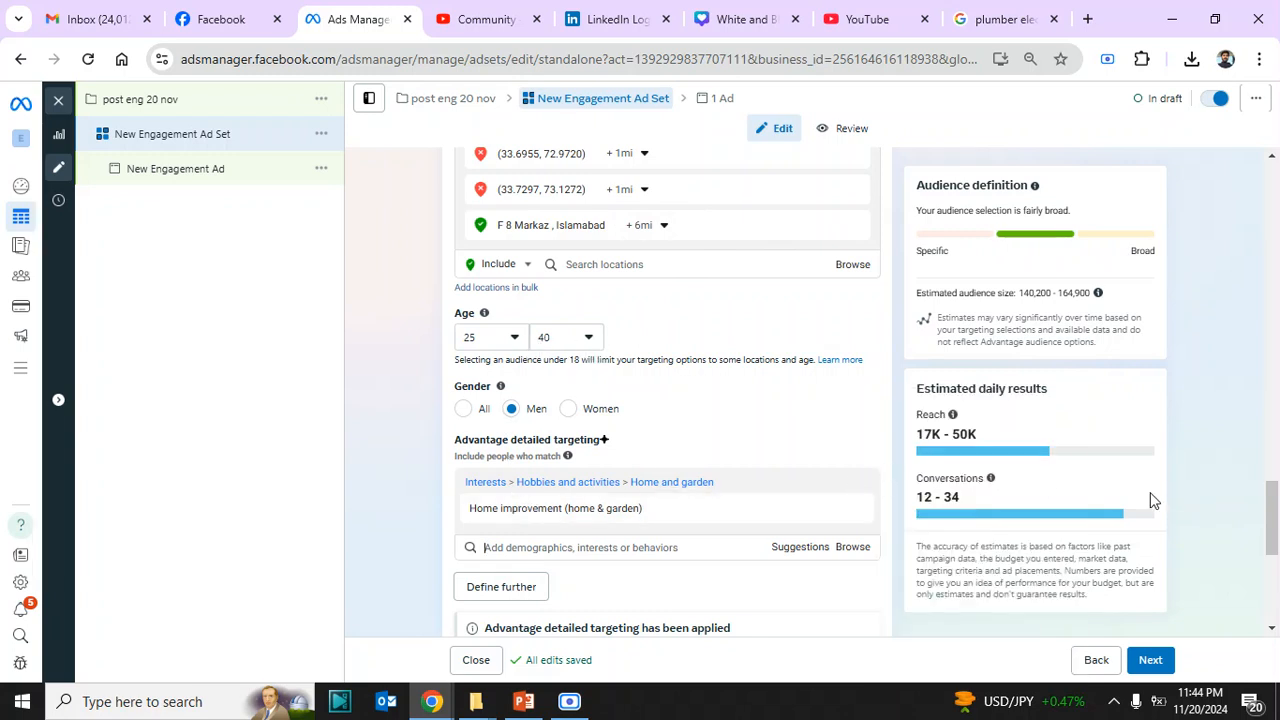
{"action": "left_click", "coordinate": [1272, 631]}
{"action": "scroll", "coordinate": [1272, 631], "scroll_direction": "down", "scroll_amount": 1}
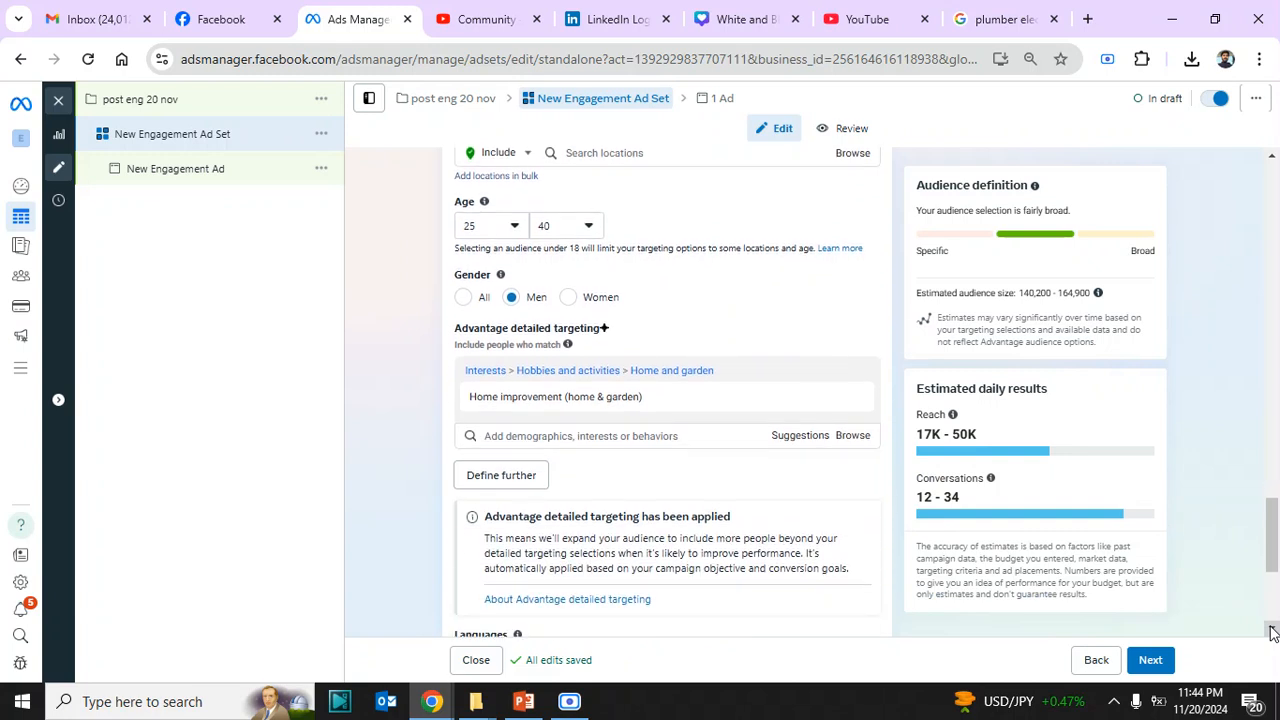
{"action": "mouse_move", "coordinate": [800, 400]}
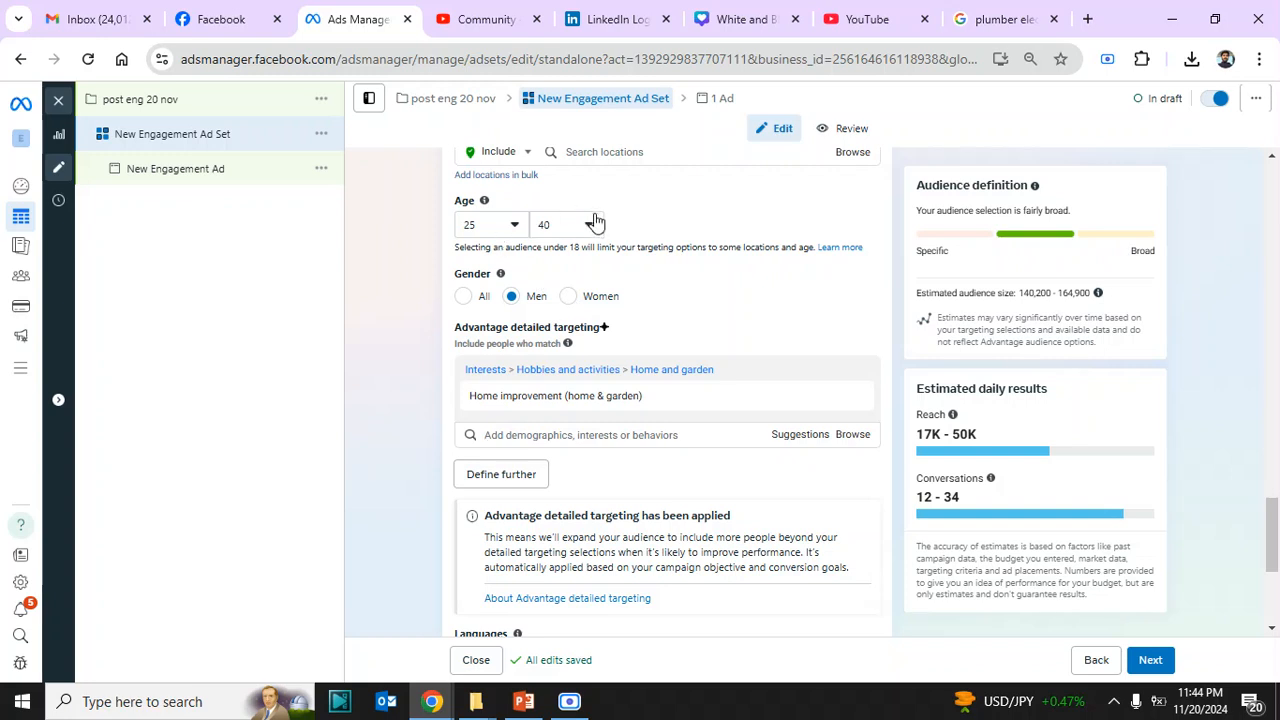
{"action": "mouse_move", "coordinate": [563, 397]}
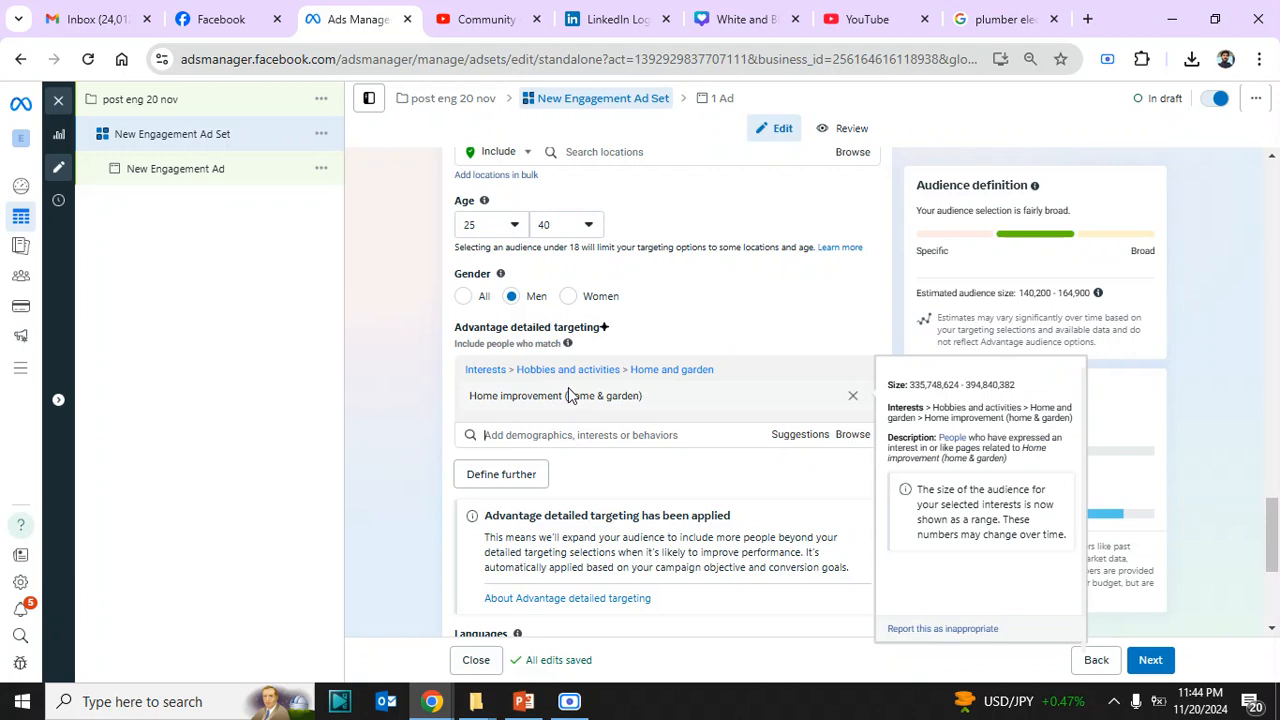
- Narrow the detailed targeting with a must-also-match condition for the behavior People who prefer high-value goods in Pakistan
{"action": "left_click", "coordinate": [514, 477]}
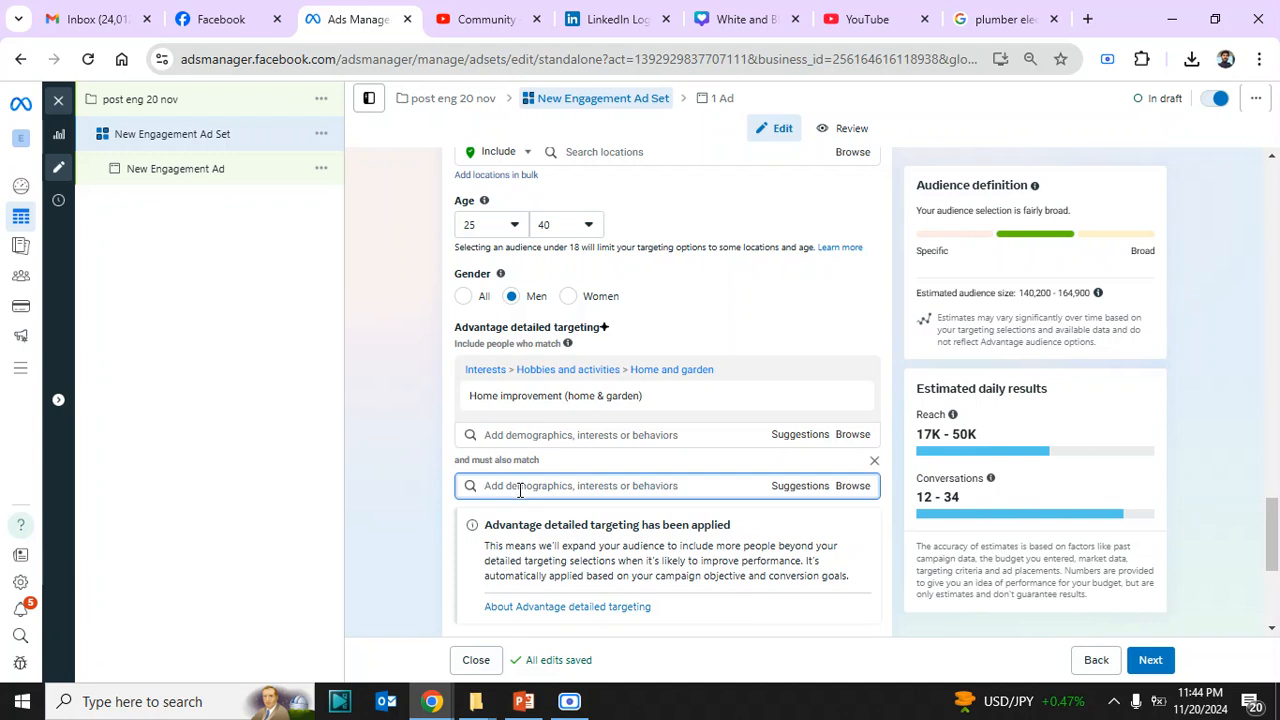
{"action": "type", "text": "people who prefer high"}
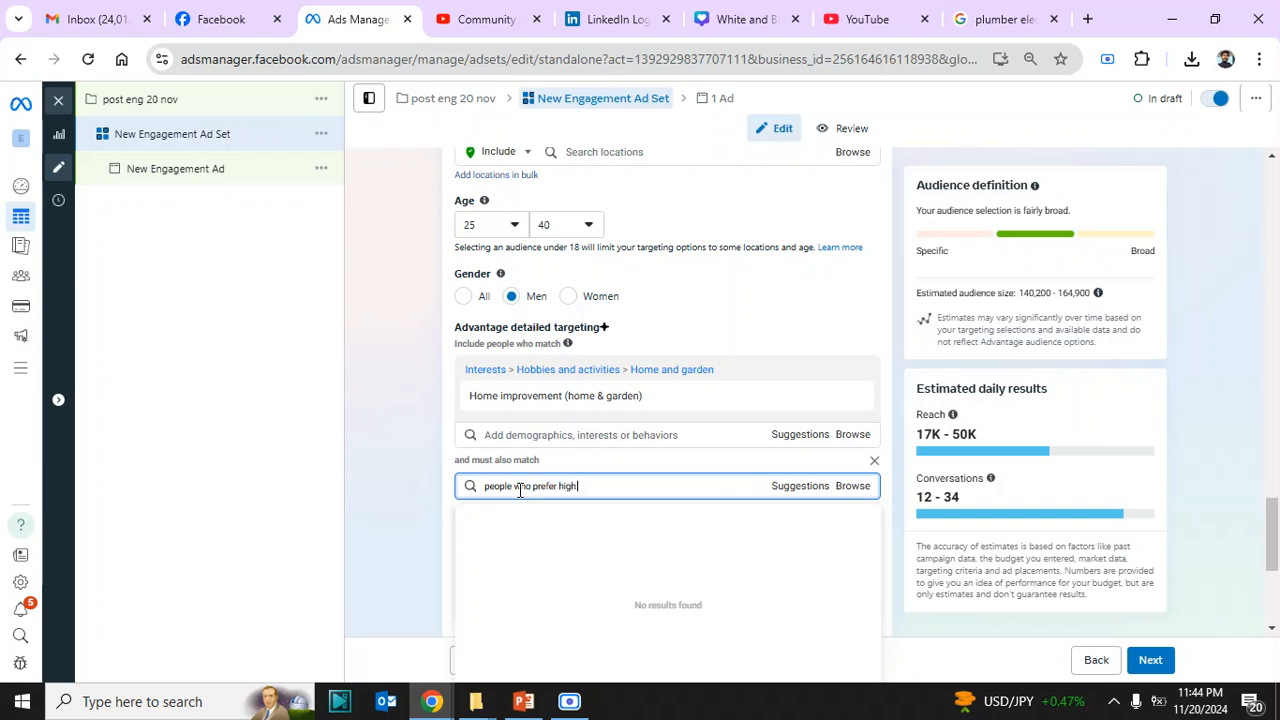
{"action": "type", "text": "value"}
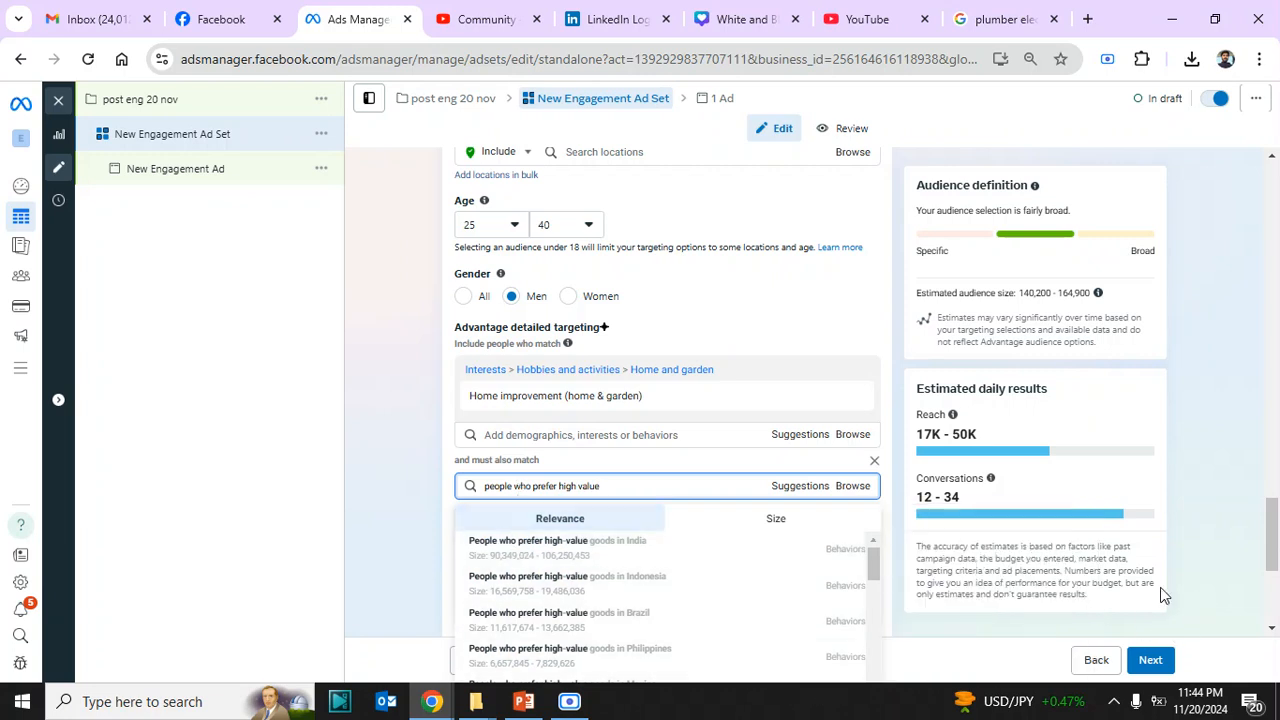
{"action": "left_click_drag", "start_coordinate": [876, 580], "coordinate": [877, 614]}
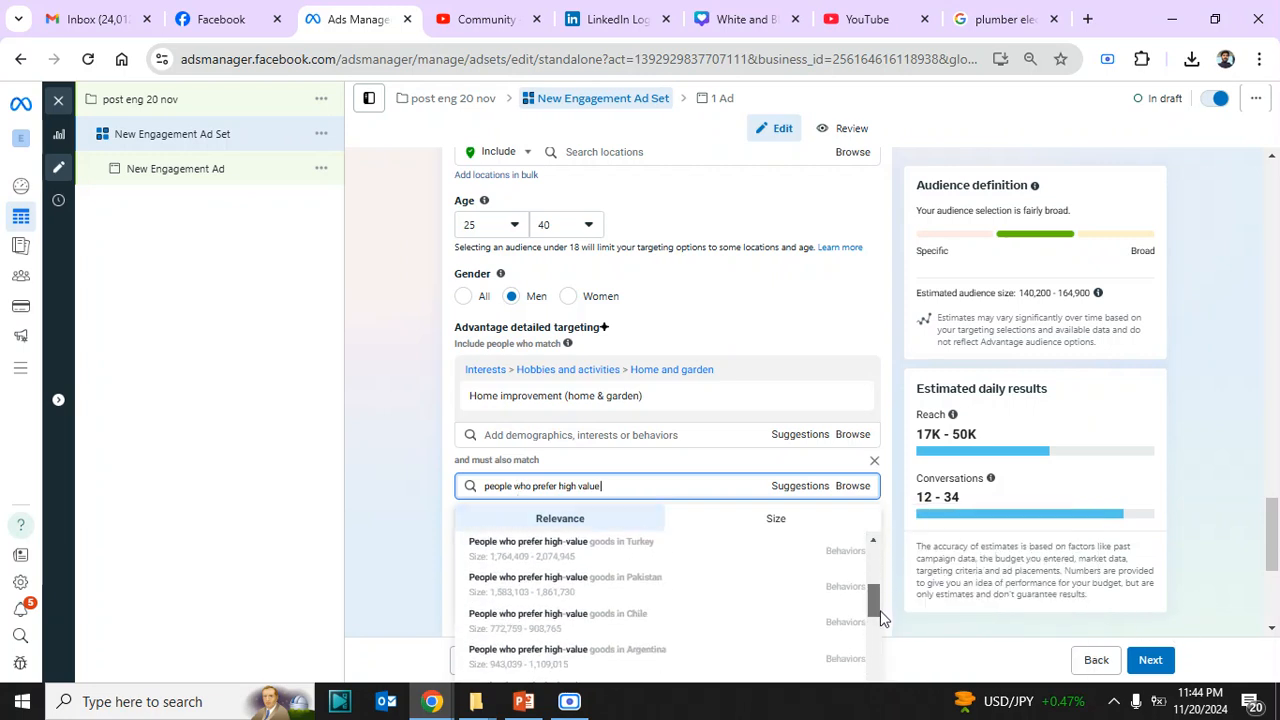
{"action": "left_click", "coordinate": [660, 592]}
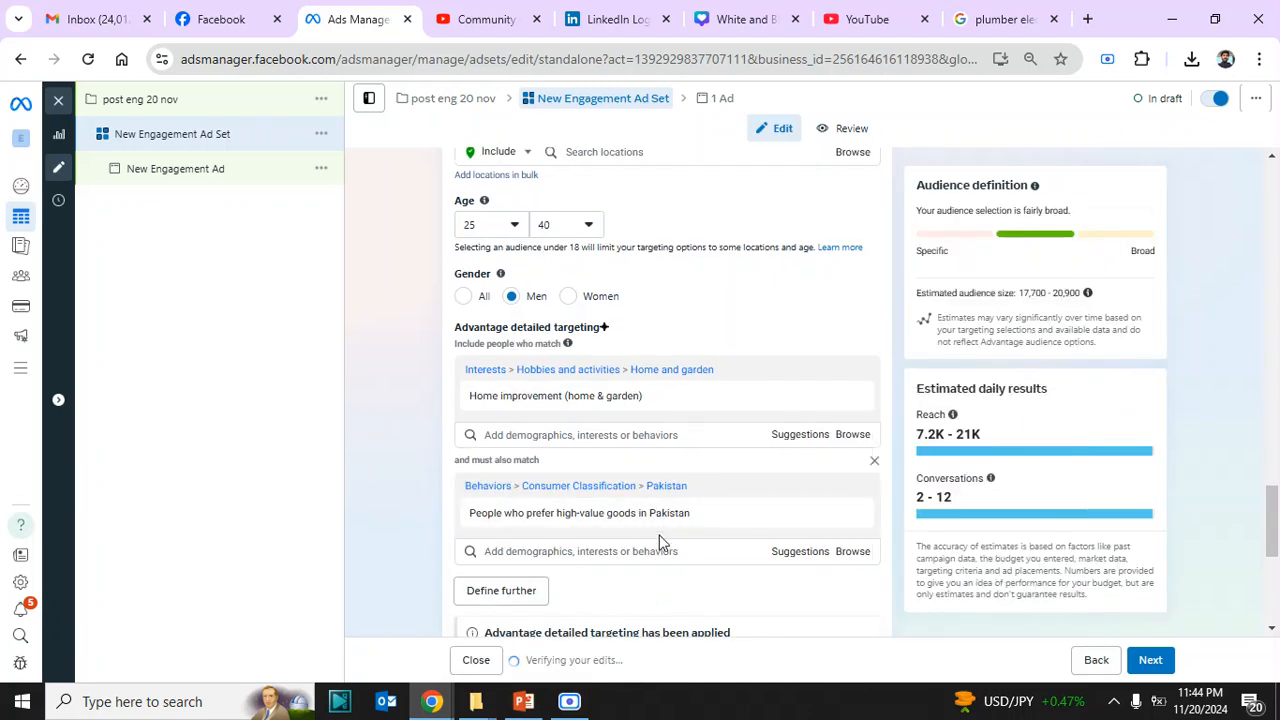
- Add the suggested behavior People who prefer mid and high-value goods in Pakistan to the must-also-match condition
{"action": "left_click", "coordinate": [778, 552]}
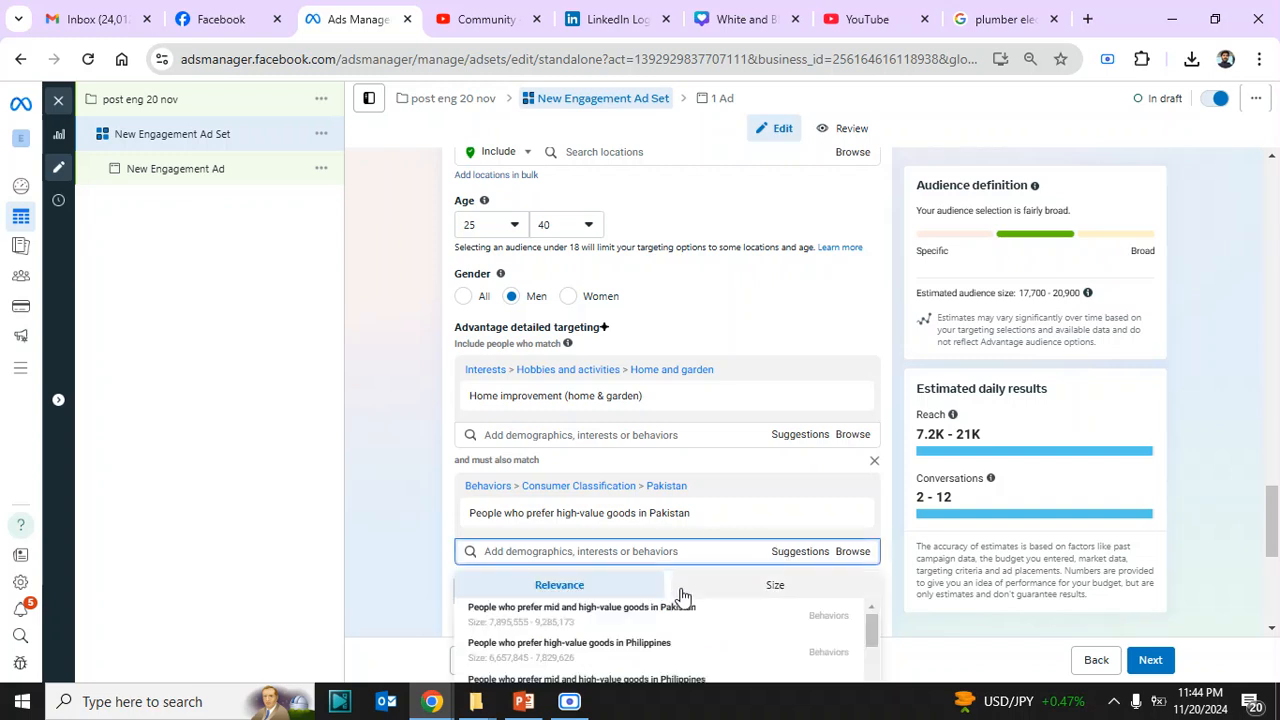
{"action": "mouse_move", "coordinate": [680, 624]}
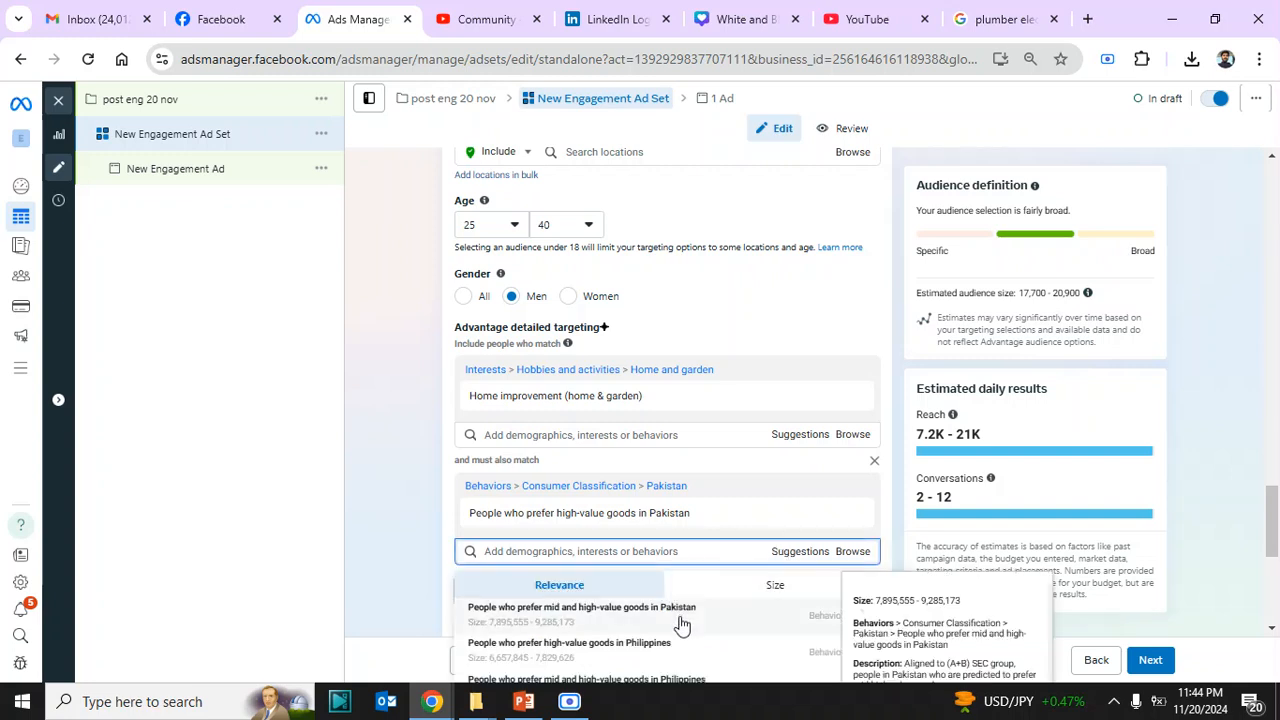
{"action": "left_click", "coordinate": [680, 612]}
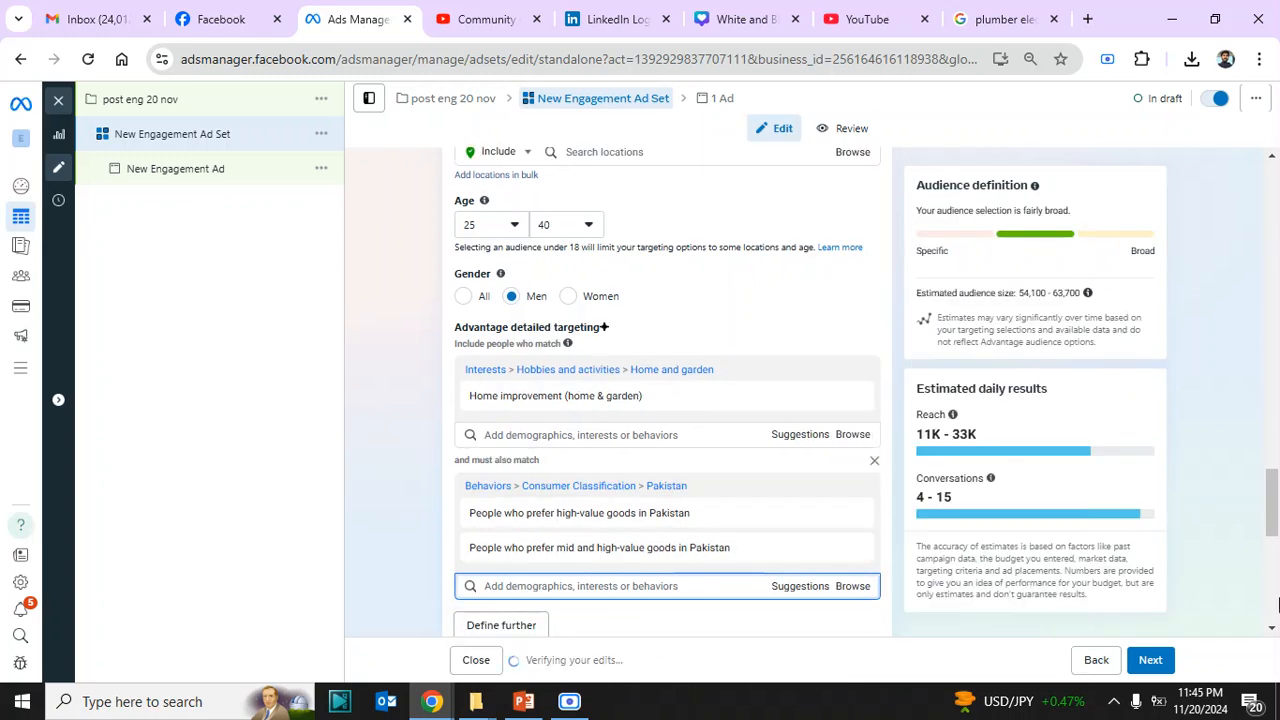
- Compare the two Pakistan behaviors in the must-also-match condition and remove People who prefer high-value goods in Pakistan
{"action": "left_click", "coordinate": [1273, 628]}
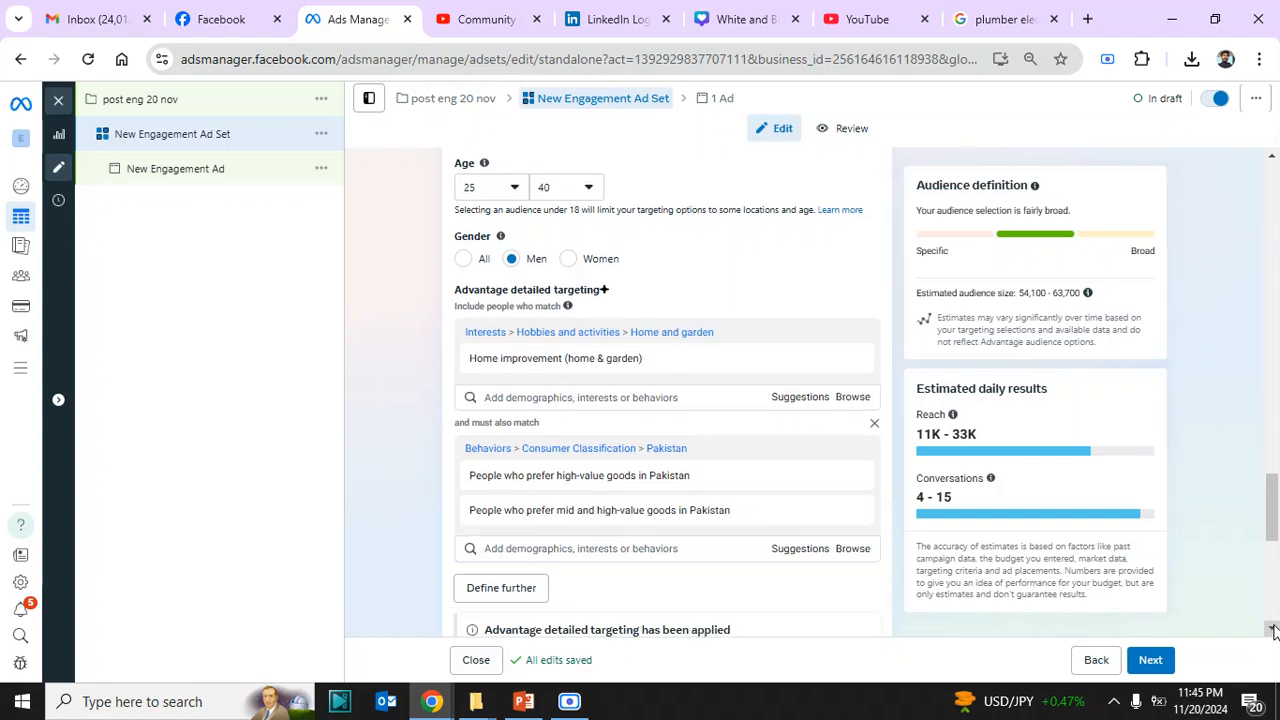
{"action": "left_click", "coordinate": [1273, 628]}
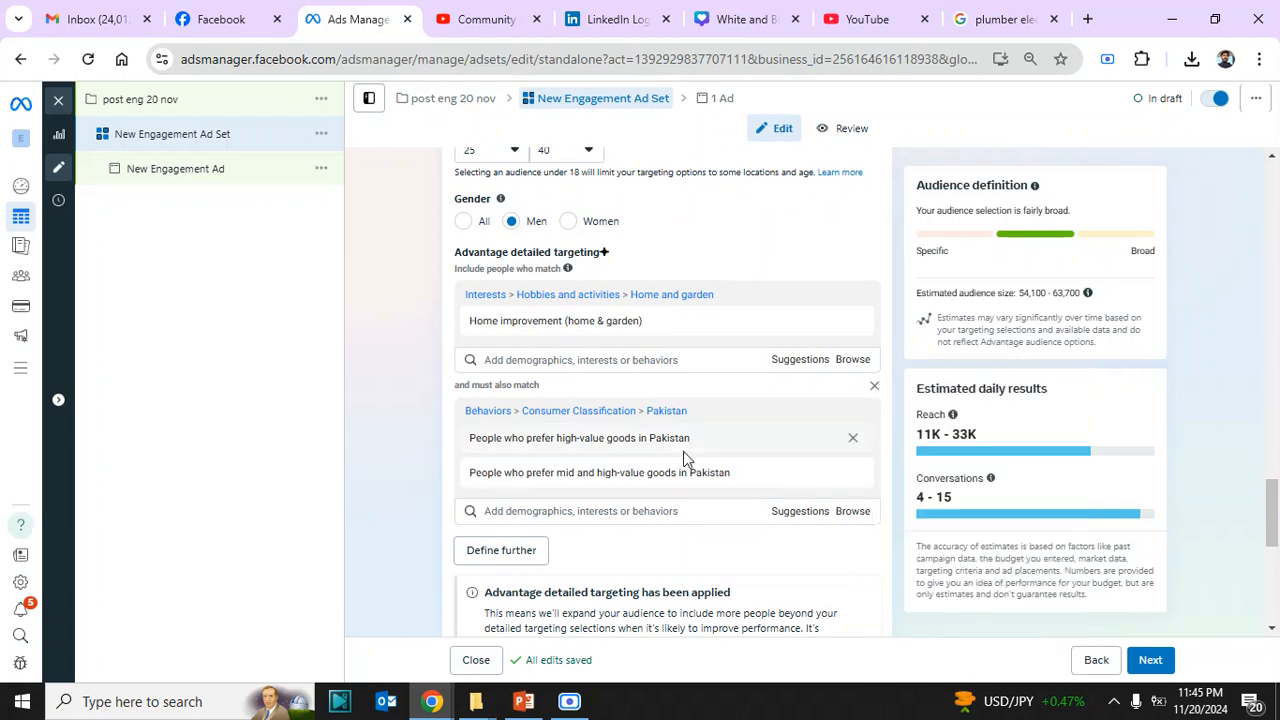
{"action": "mouse_move", "coordinate": [668, 455]}
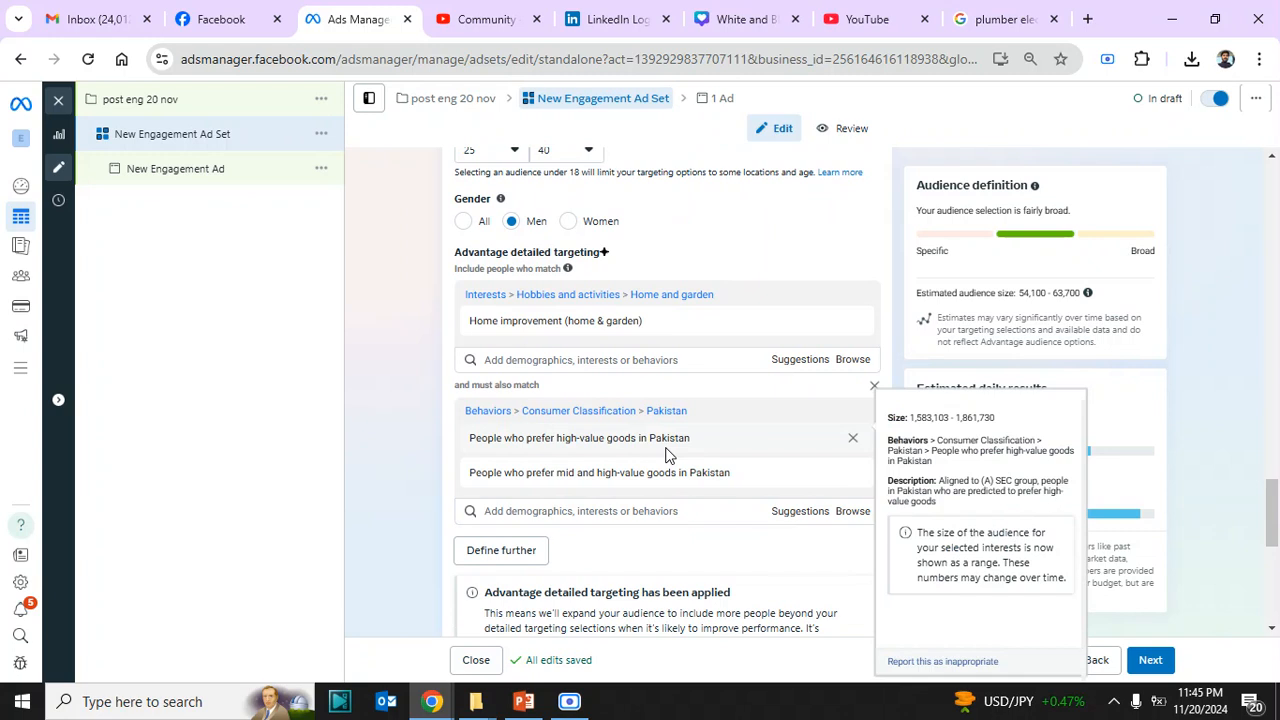
{"action": "mouse_move", "coordinate": [652, 482]}
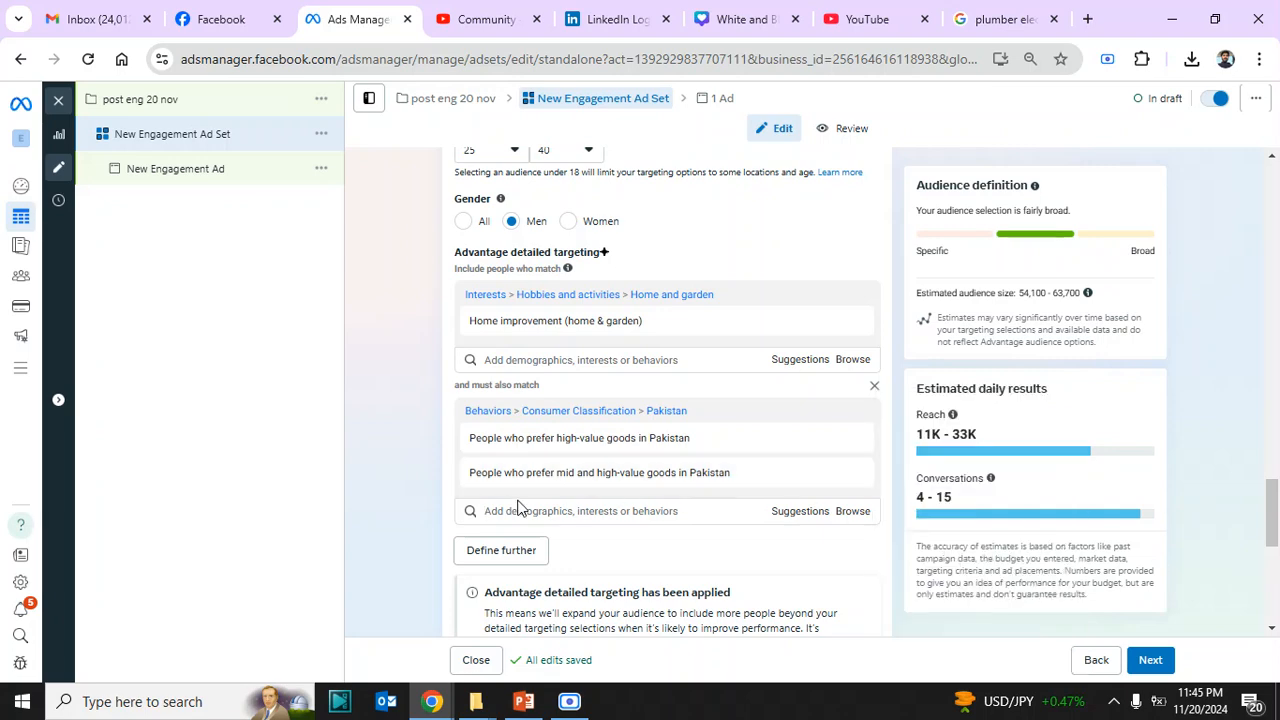
{"action": "mouse_move", "coordinate": [586, 497]}
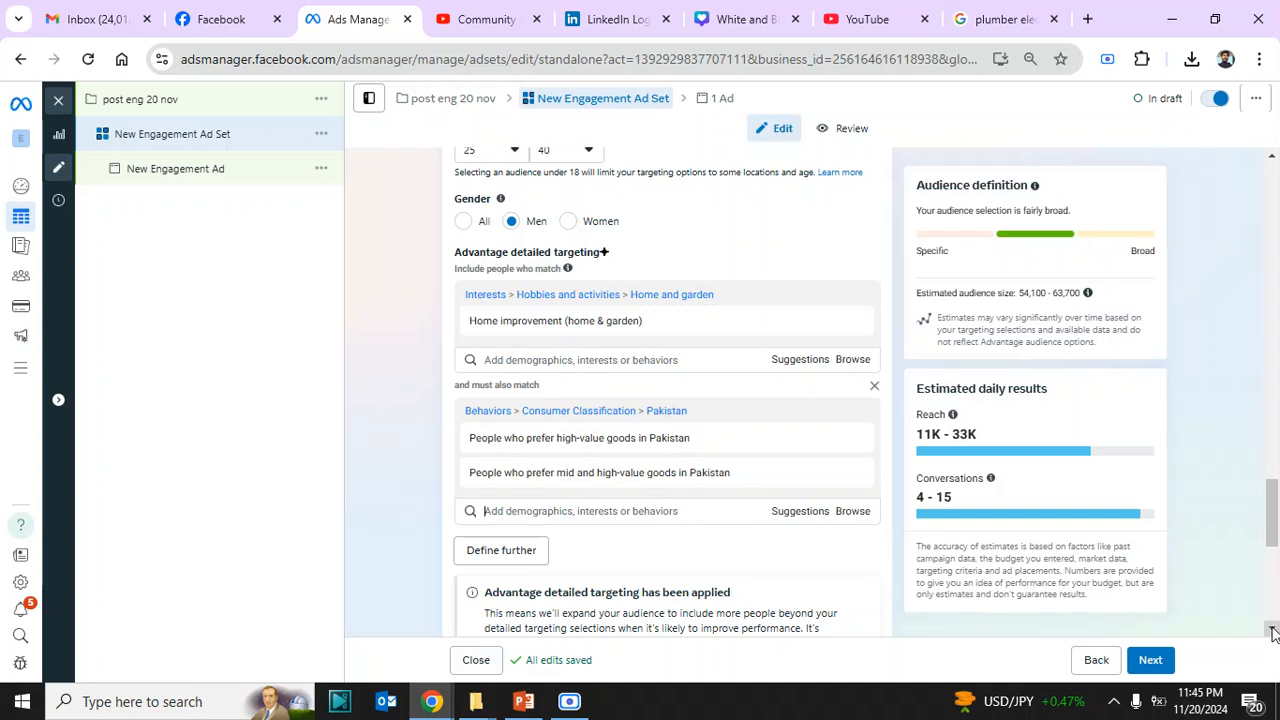
{"action": "mouse_move", "coordinate": [848, 443]}
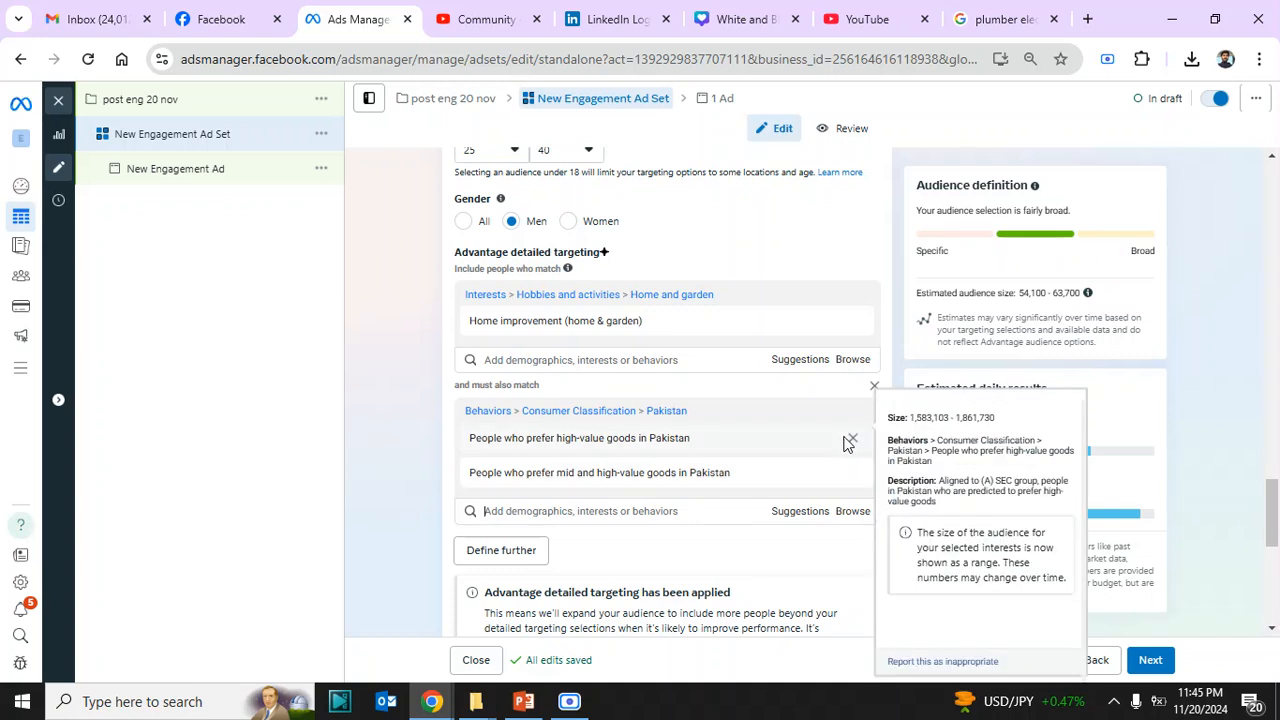
{"action": "mouse_move", "coordinate": [835, 485]}
{"action": "left_click", "coordinate": [852, 442]}
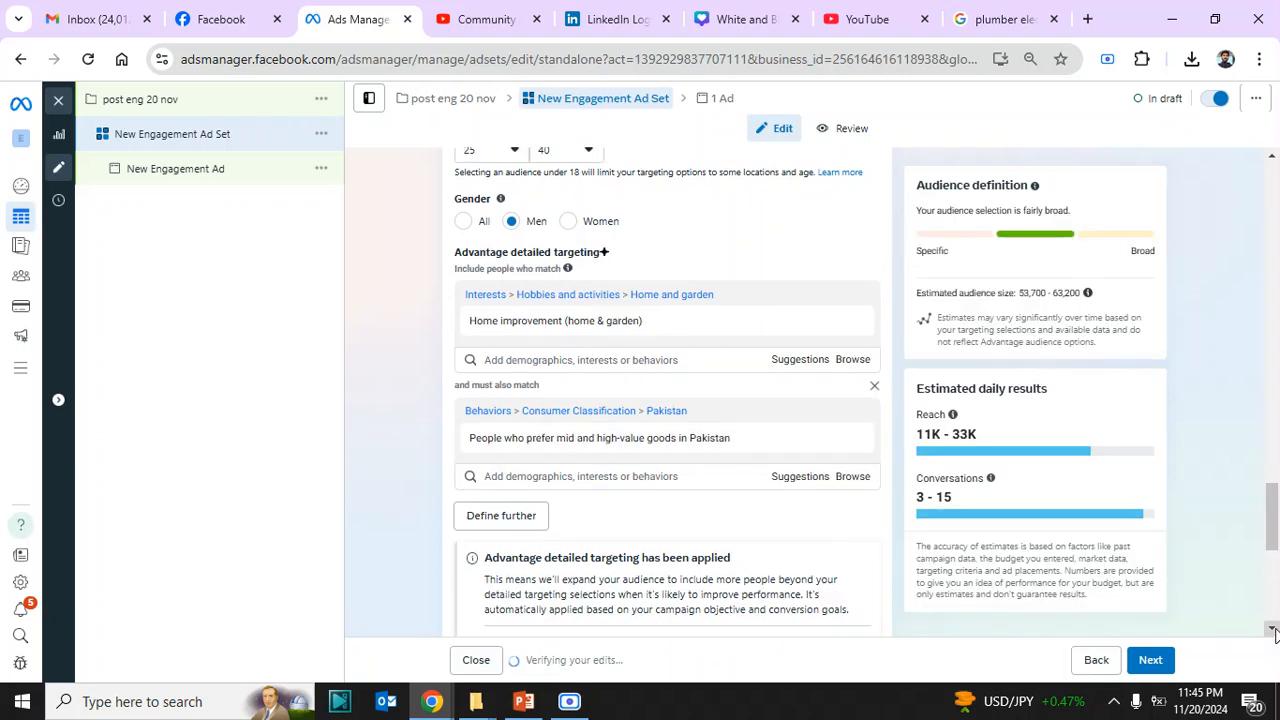
- Edit the ad set's placements and switch them from Advantage+ placements to Manual placements
{"action": "left_click_drag", "start_coordinate": [1274, 630], "coordinate": [1272, 636]}
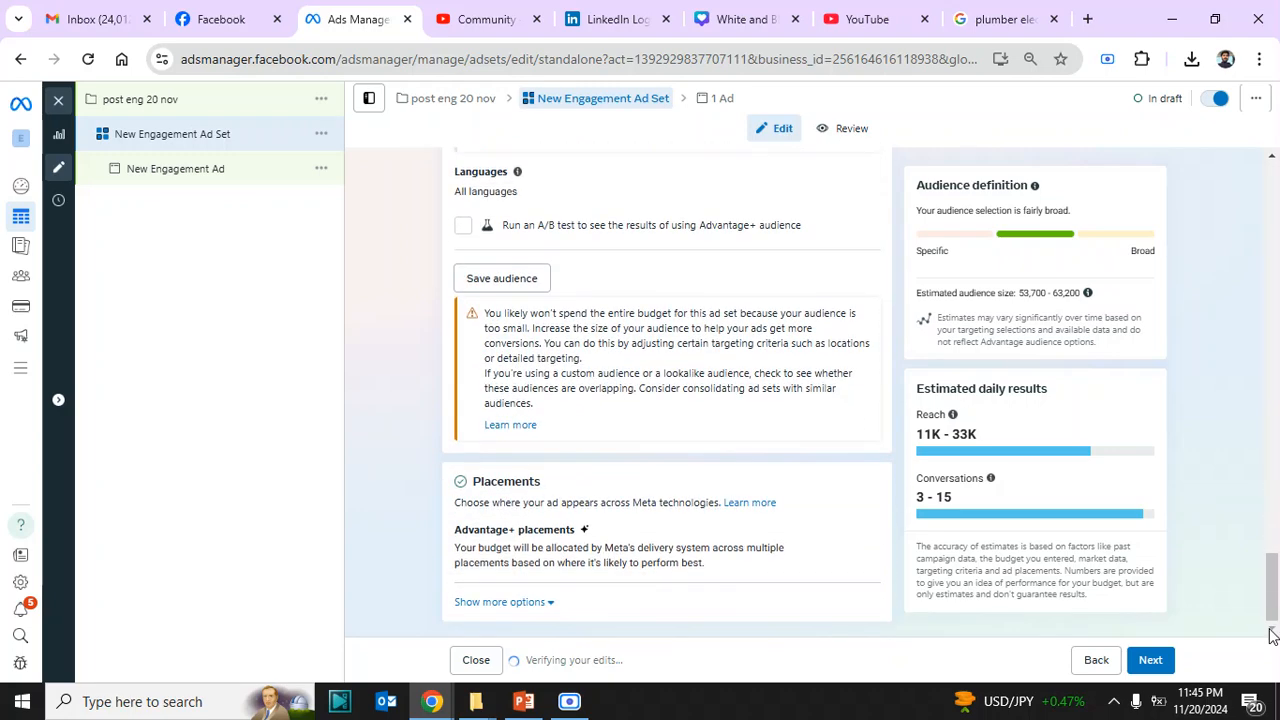
{"action": "mouse_move", "coordinate": [618, 535]}
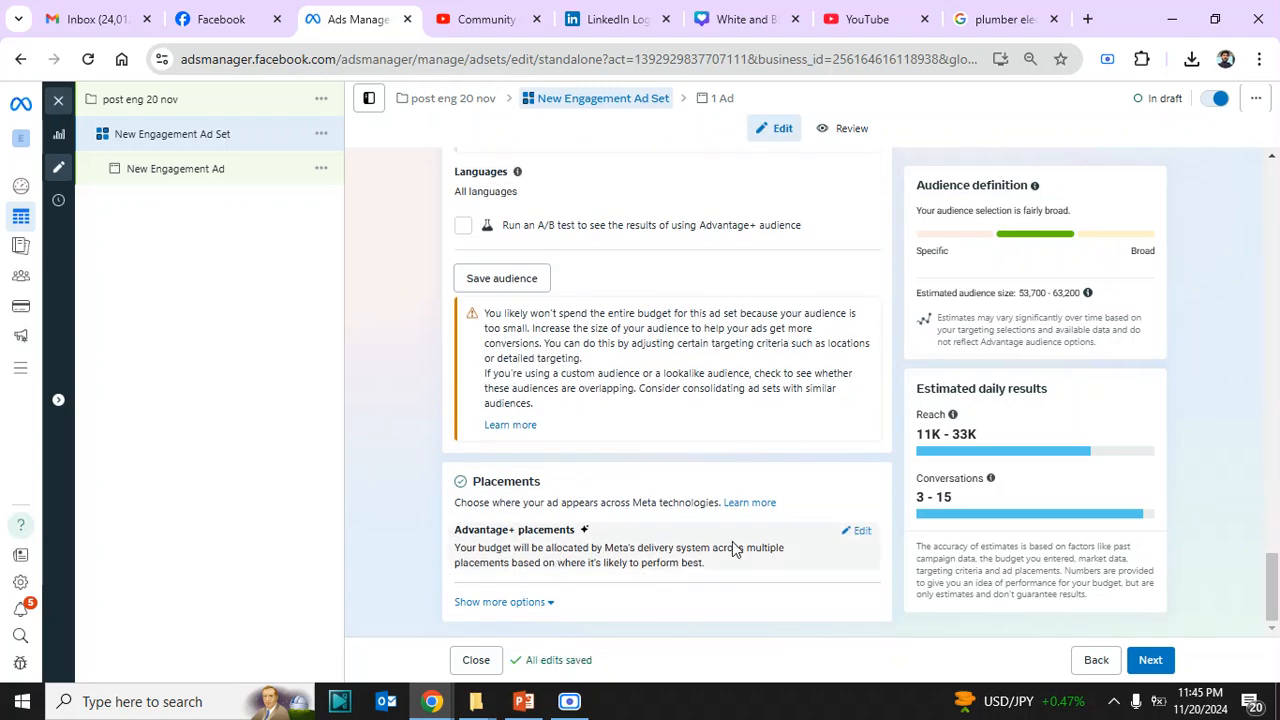
{"action": "left_click", "coordinate": [858, 535]}
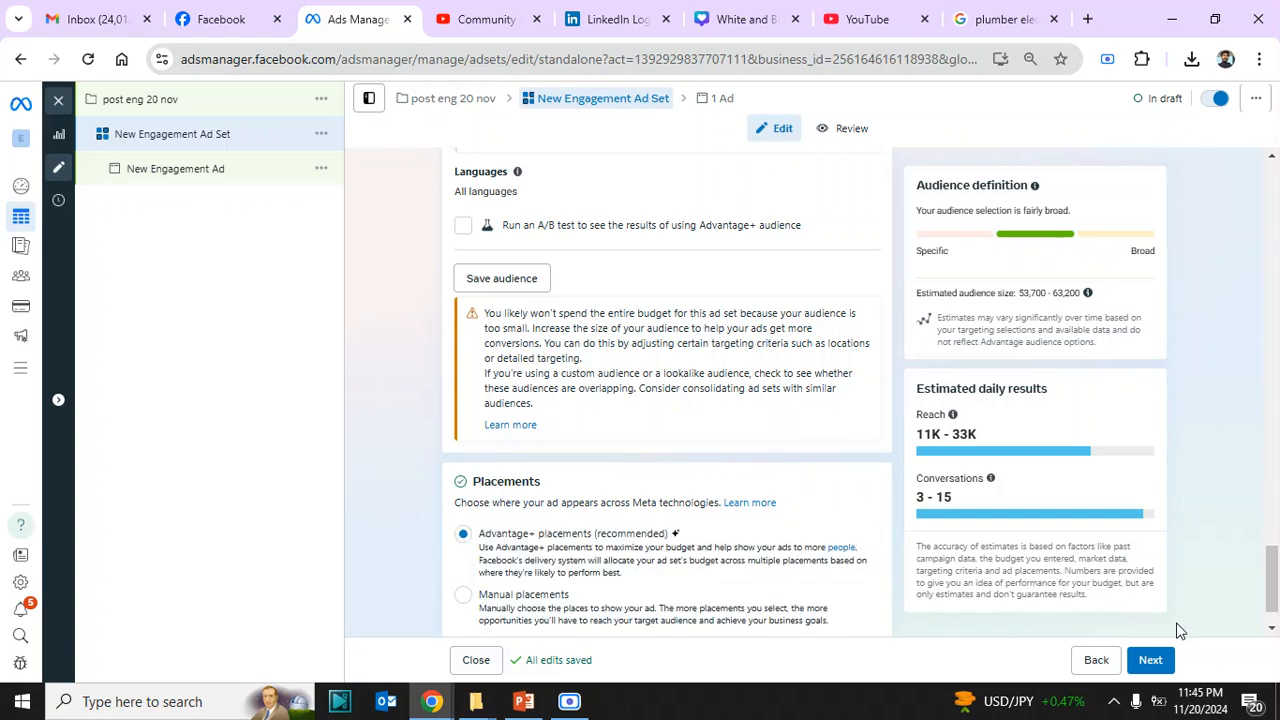
{"action": "left_click", "coordinate": [1274, 630]}
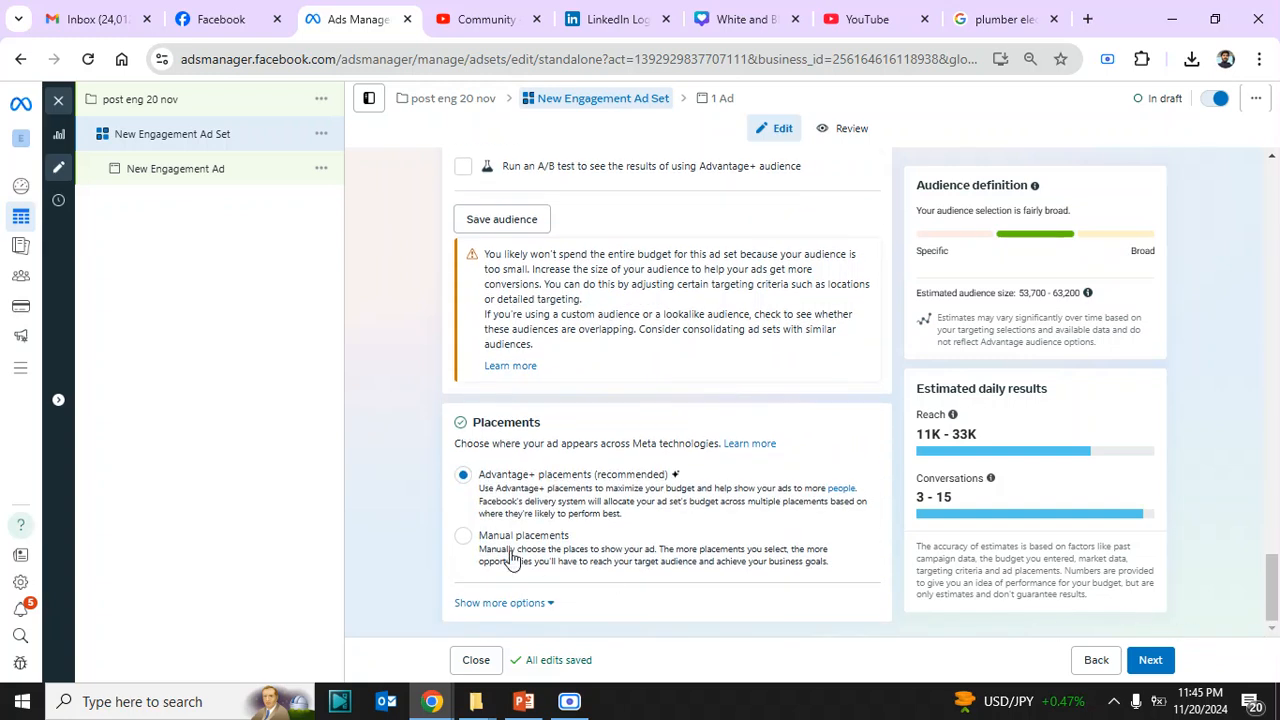
{"action": "left_click", "coordinate": [464, 538]}
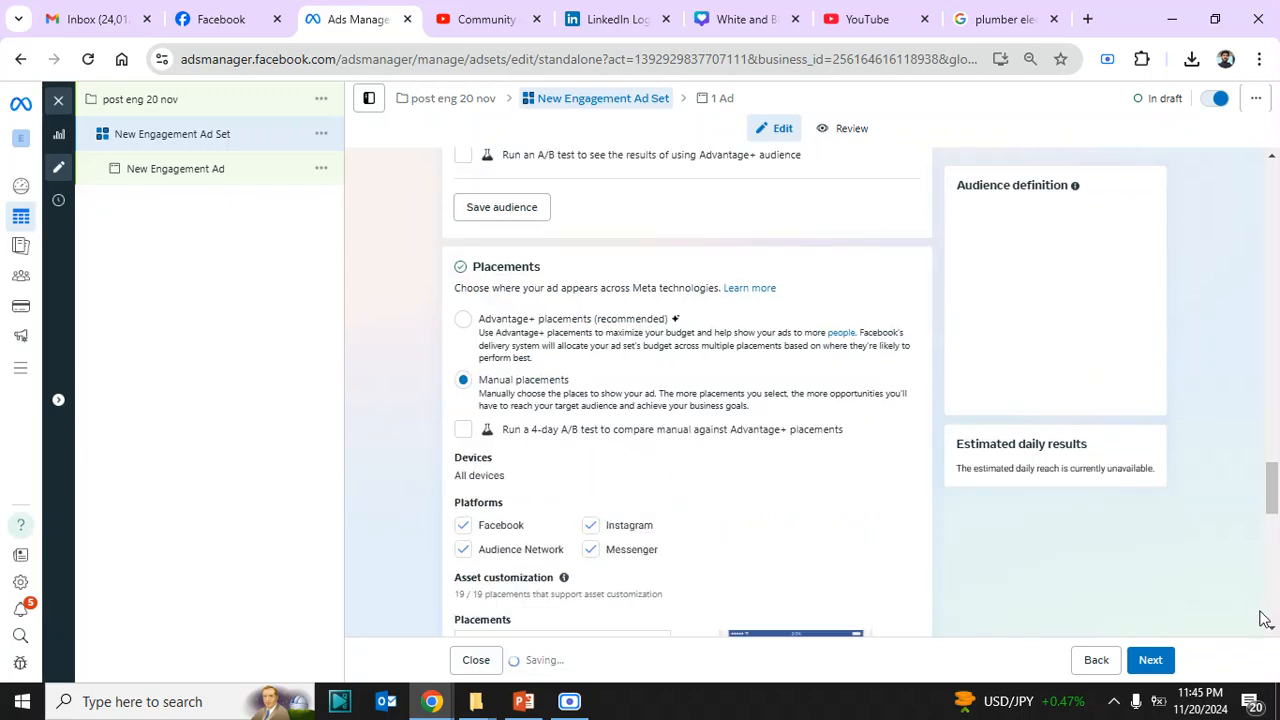
- Exclude Audience Network and Messenger from the manual placement platforms
{"action": "scroll", "coordinate": [640, 398], "scroll_direction": "down", "scroll_amount": 5}
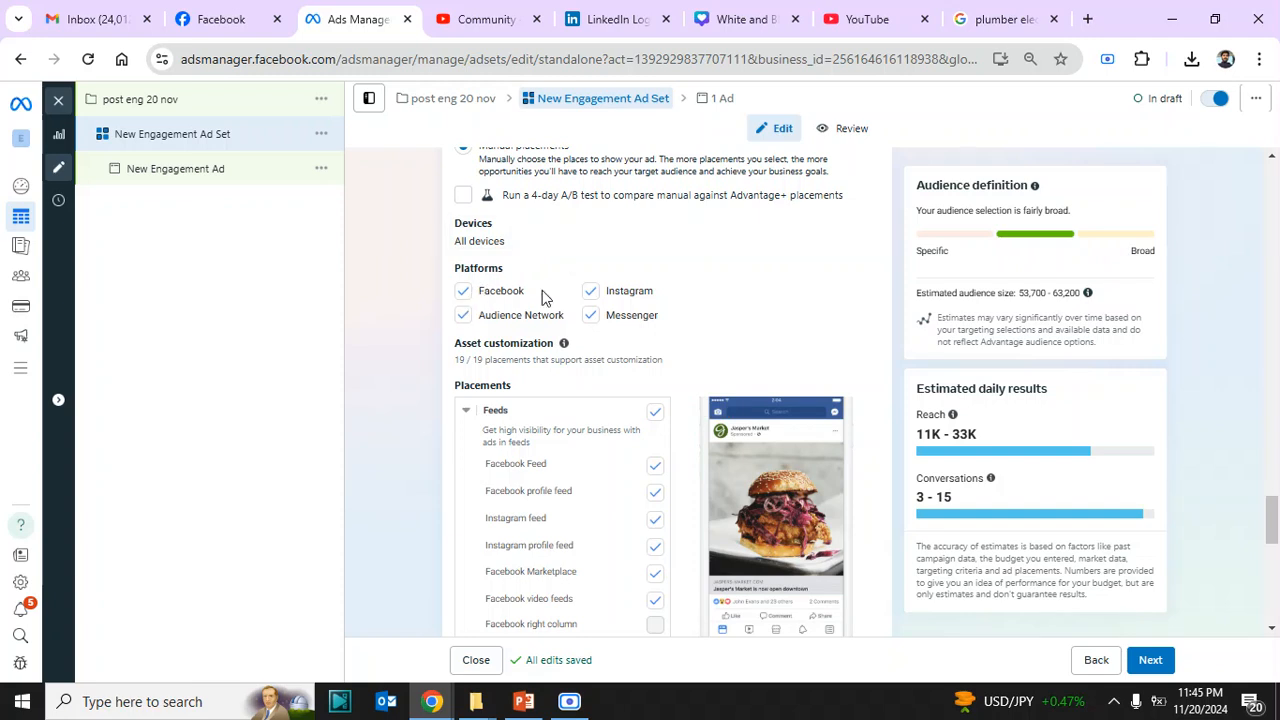
{"action": "left_click", "coordinate": [464, 316]}
{"action": "left_click", "coordinate": [590, 316]}
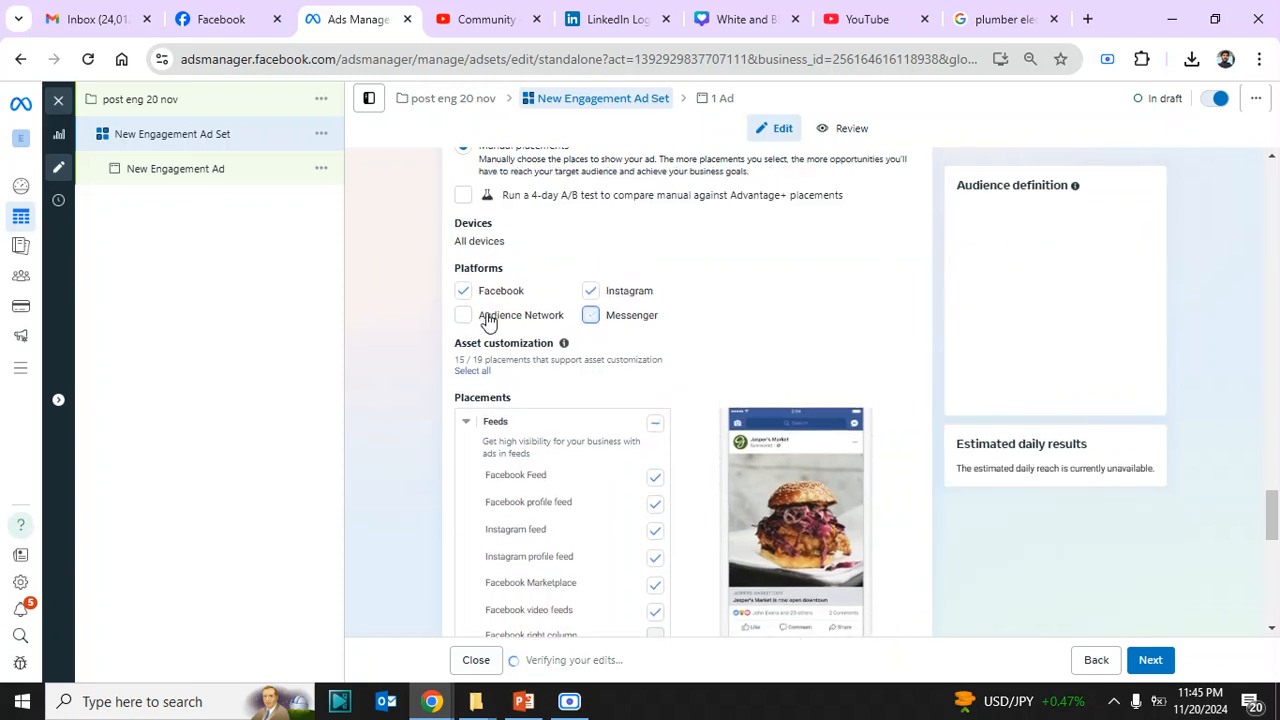
- Try excluding the Facebook and Instagram platforms one at a time, restoring each selection
{"action": "left_click", "coordinate": [463, 292]}
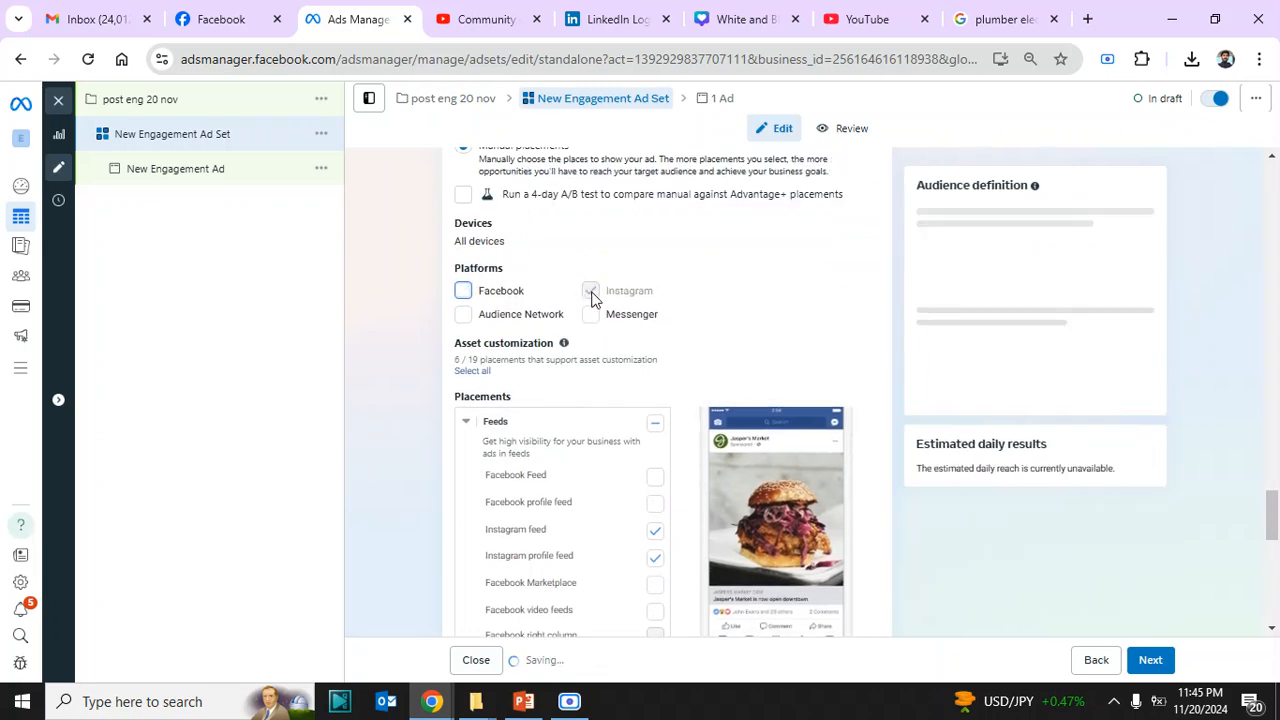
{"action": "left_click", "coordinate": [463, 292]}
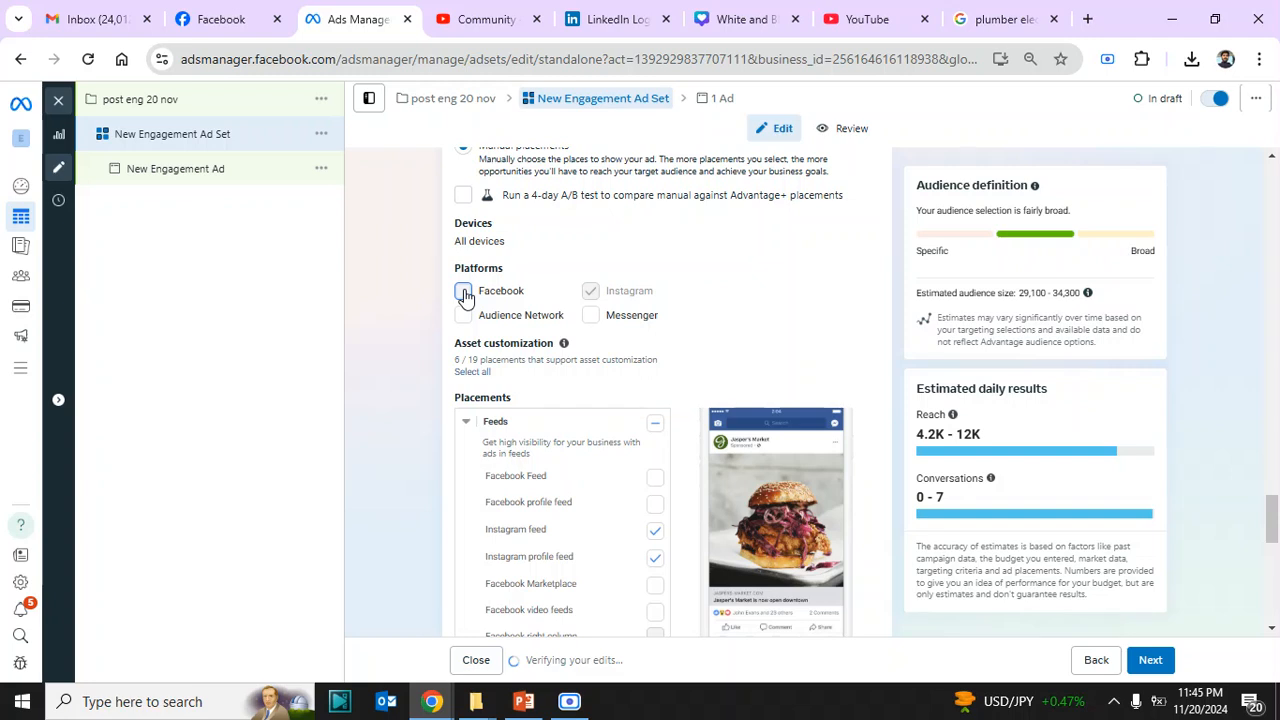
{"action": "left_click", "coordinate": [590, 290]}
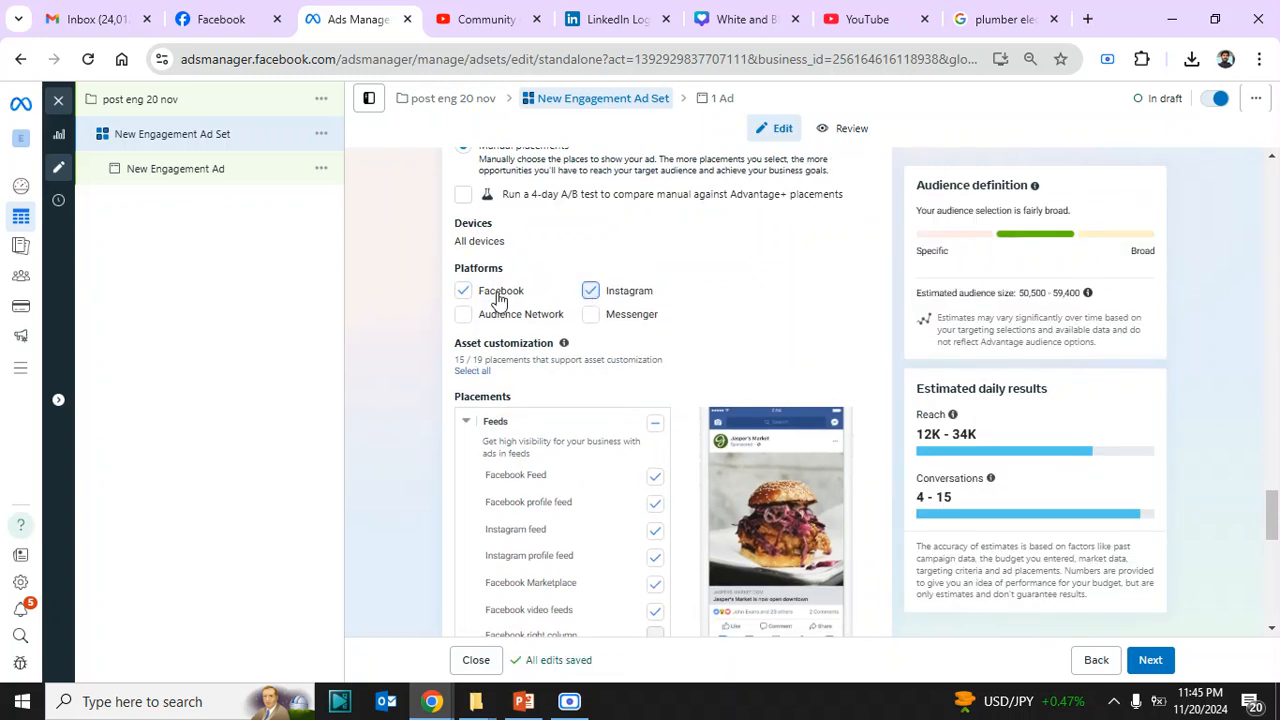
{"action": "left_click", "coordinate": [591, 291]}
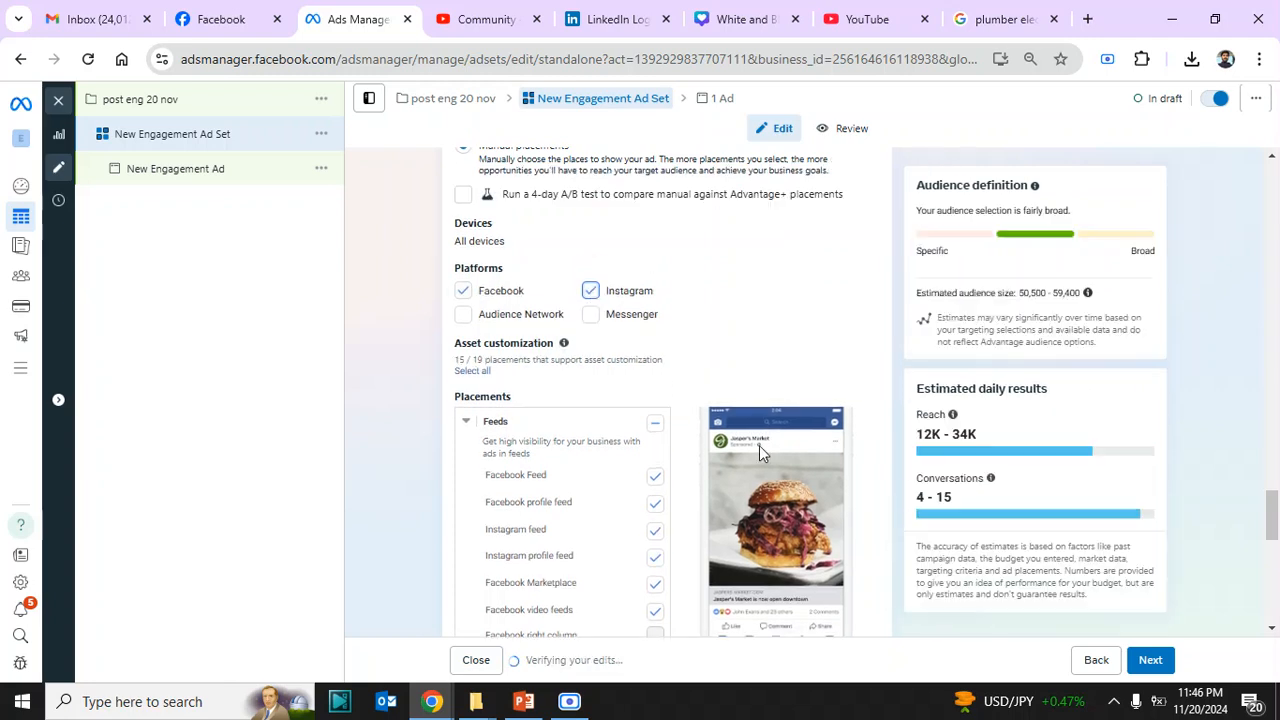
- Review the selected Feeds and Stories and Reels placements, and proceed to the ad level
{"action": "left_click_drag", "start_coordinate": [1272, 631], "coordinate": [1272, 631]}
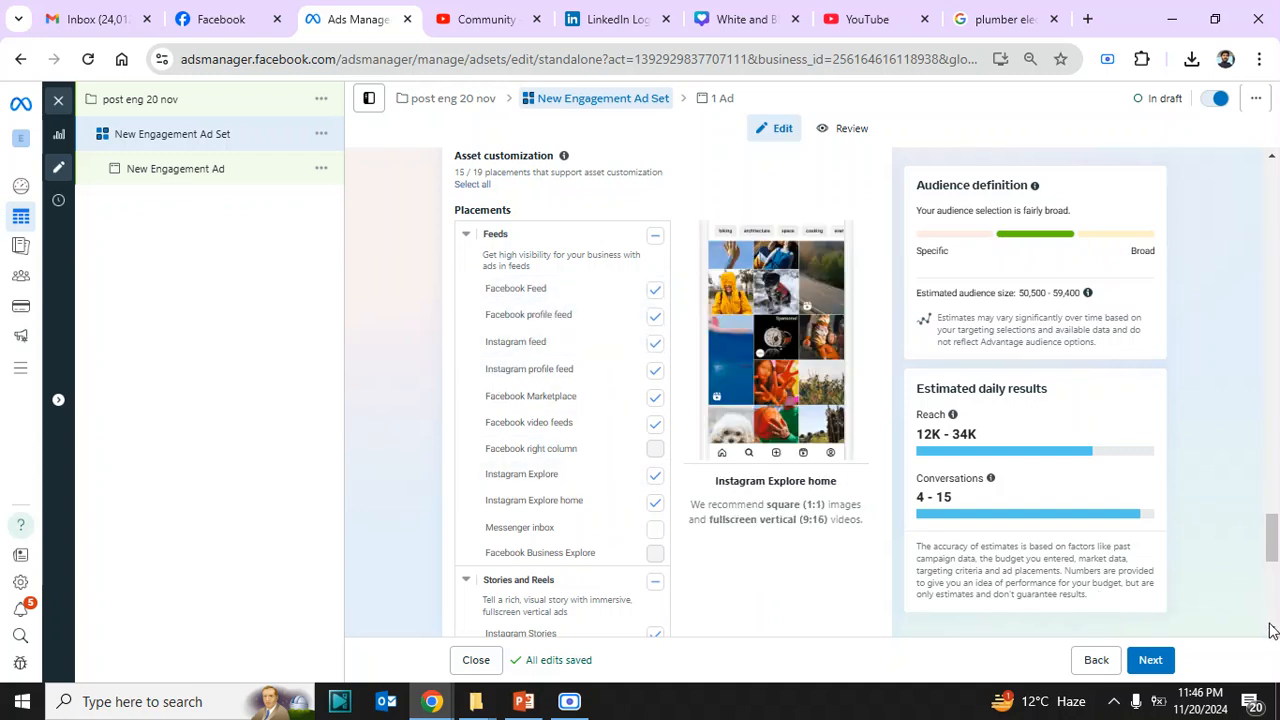
{"action": "scroll", "coordinate": [1274, 634], "scroll_direction": "down", "scroll_amount": 4}
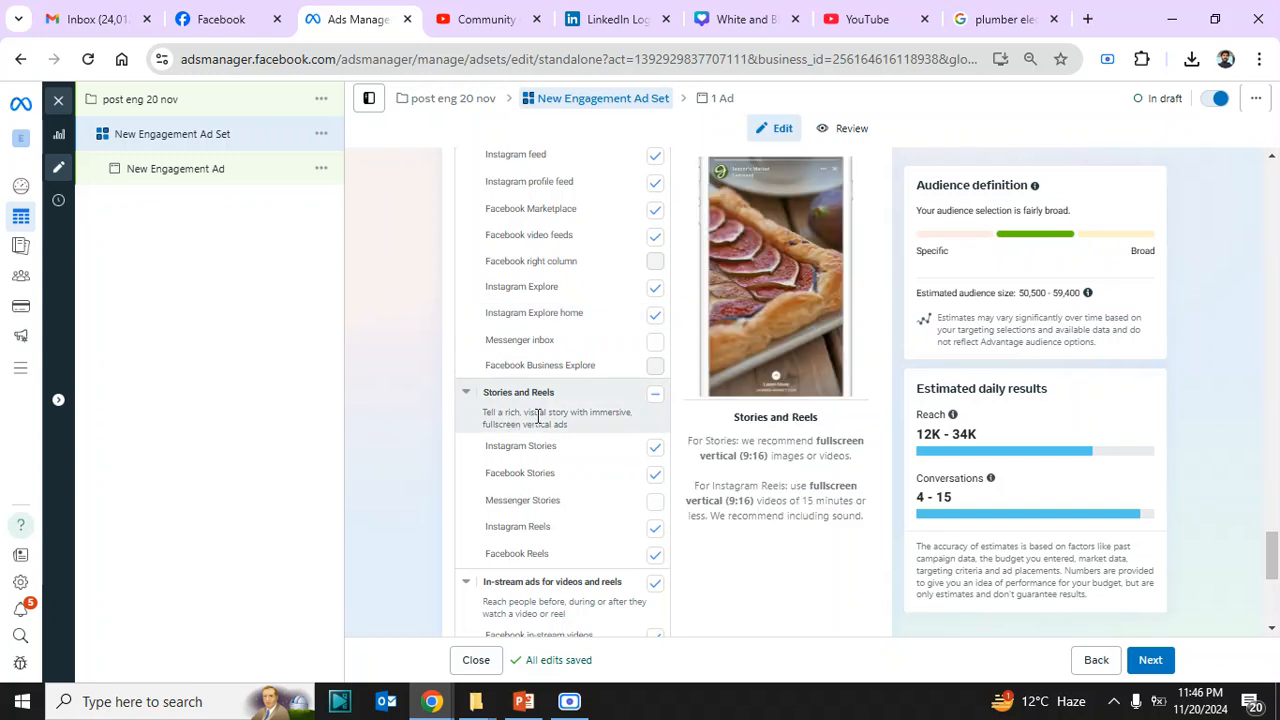
{"action": "left_click", "coordinate": [1152, 664]}
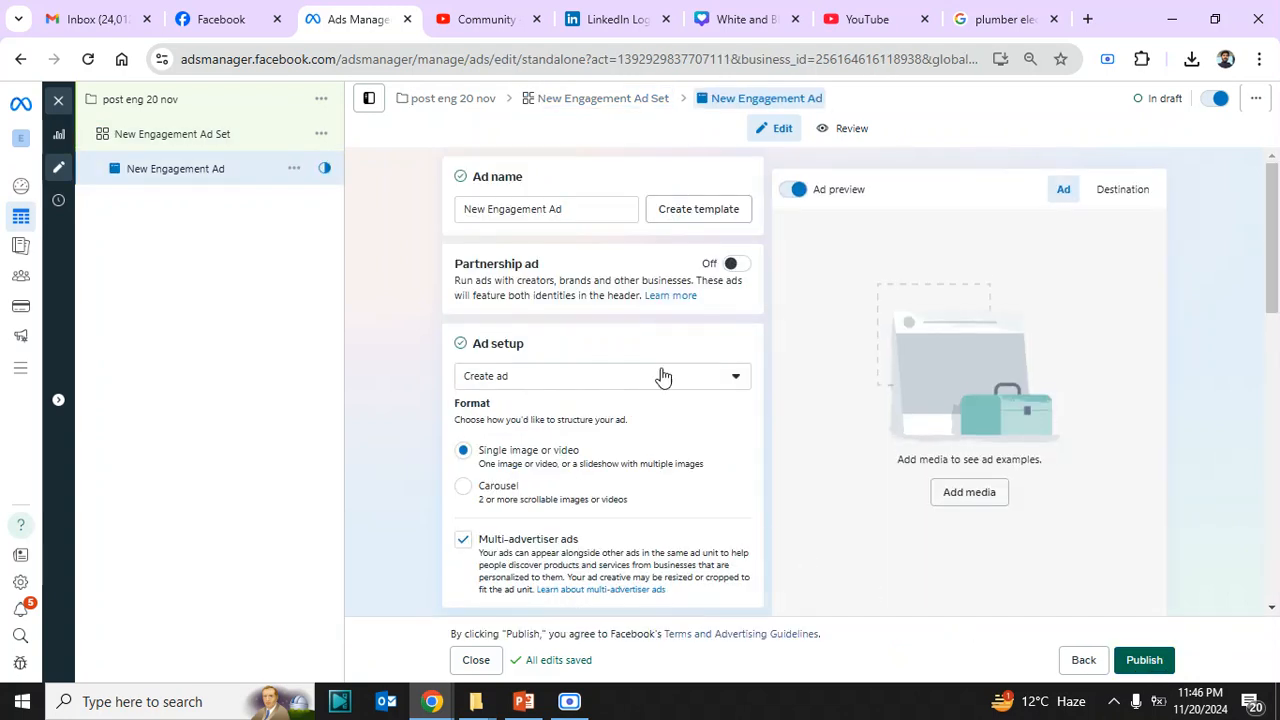
- Try the Use existing post setup with the October 3, 2024 Facebook post "Digital Marketing is the Fastest Growing" and check its text and call to action
{"action": "left_click", "coordinate": [640, 378]}
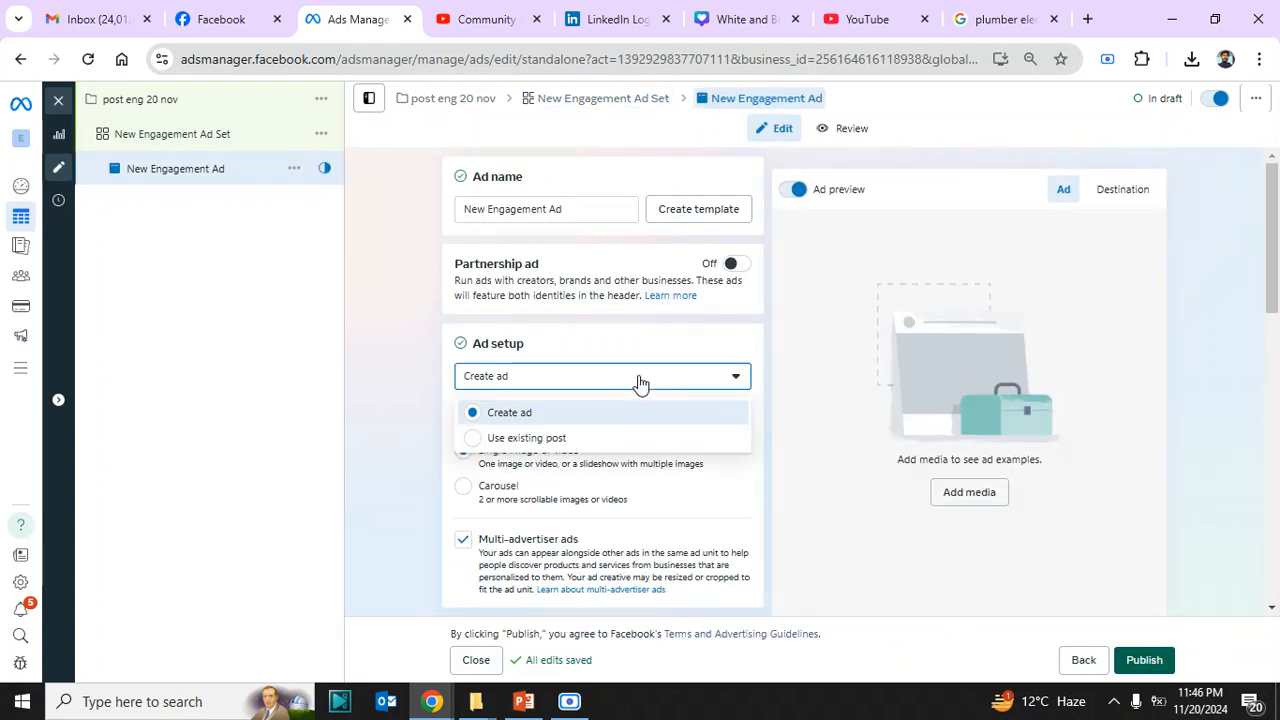
{"action": "left_click", "coordinate": [497, 440]}
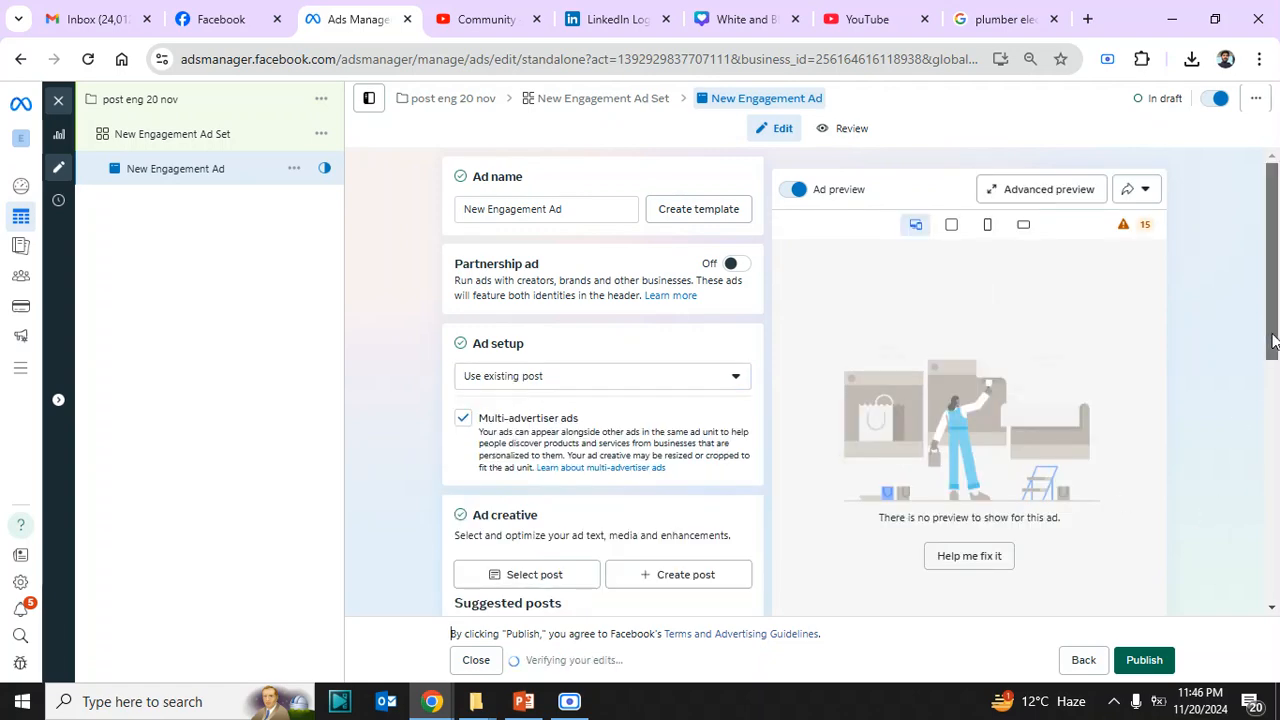
{"action": "left_click_drag", "start_coordinate": [1274, 343], "coordinate": [1274, 431]}
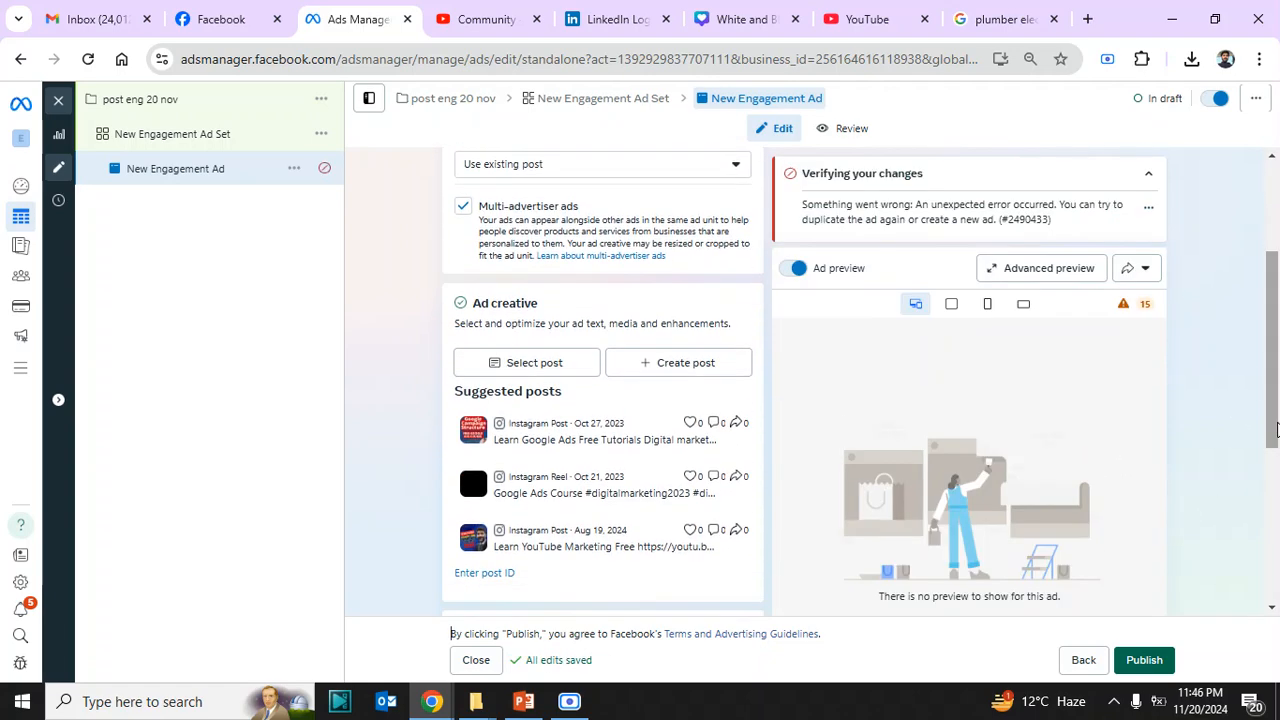
{"action": "left_click", "coordinate": [524, 371]}
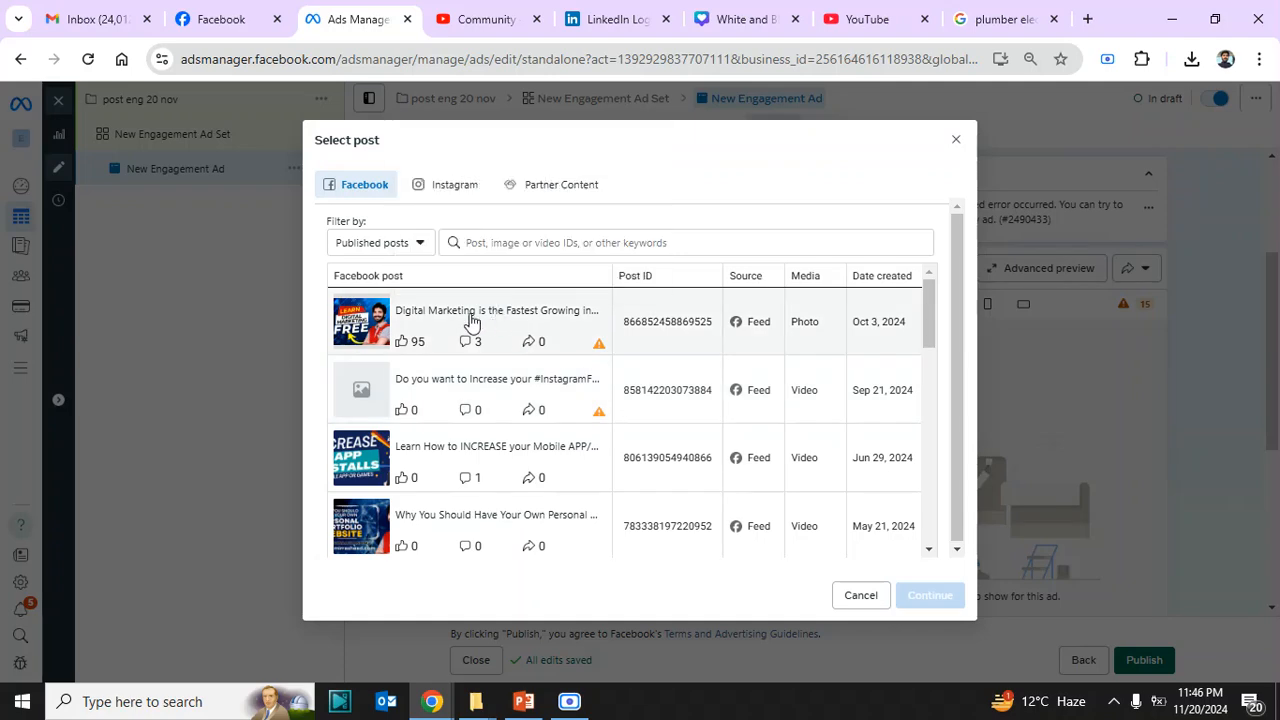
{"action": "left_click", "coordinate": [474, 323]}
{"action": "left_click", "coordinate": [929, 597]}
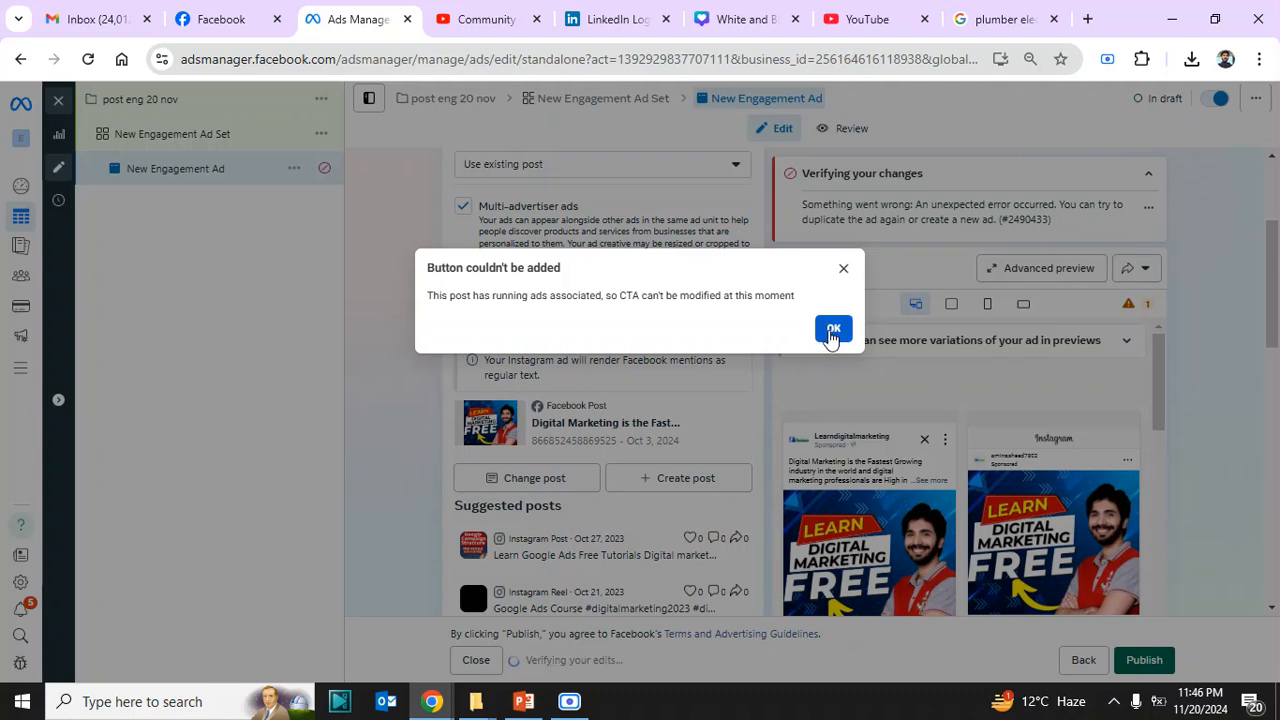
{"action": "left_click", "coordinate": [832, 330]}
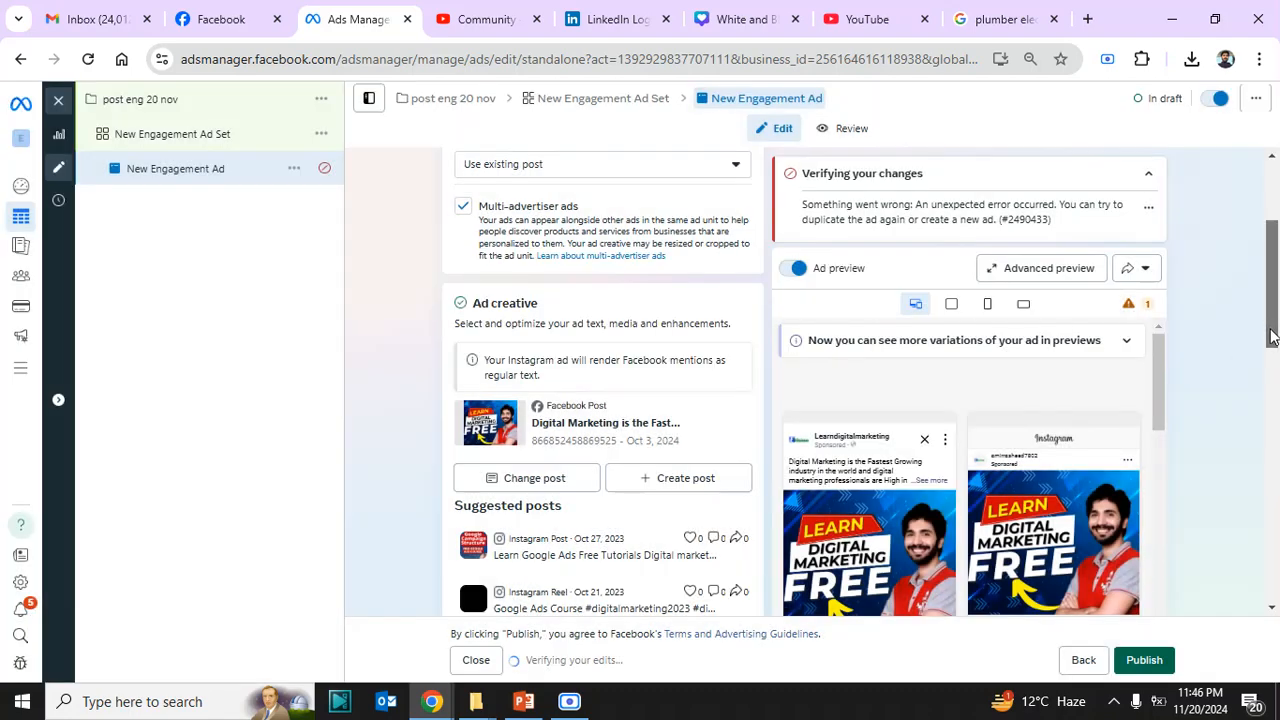
{"action": "scroll", "coordinate": [600, 404], "scroll_direction": "down", "scroll_amount": 5}
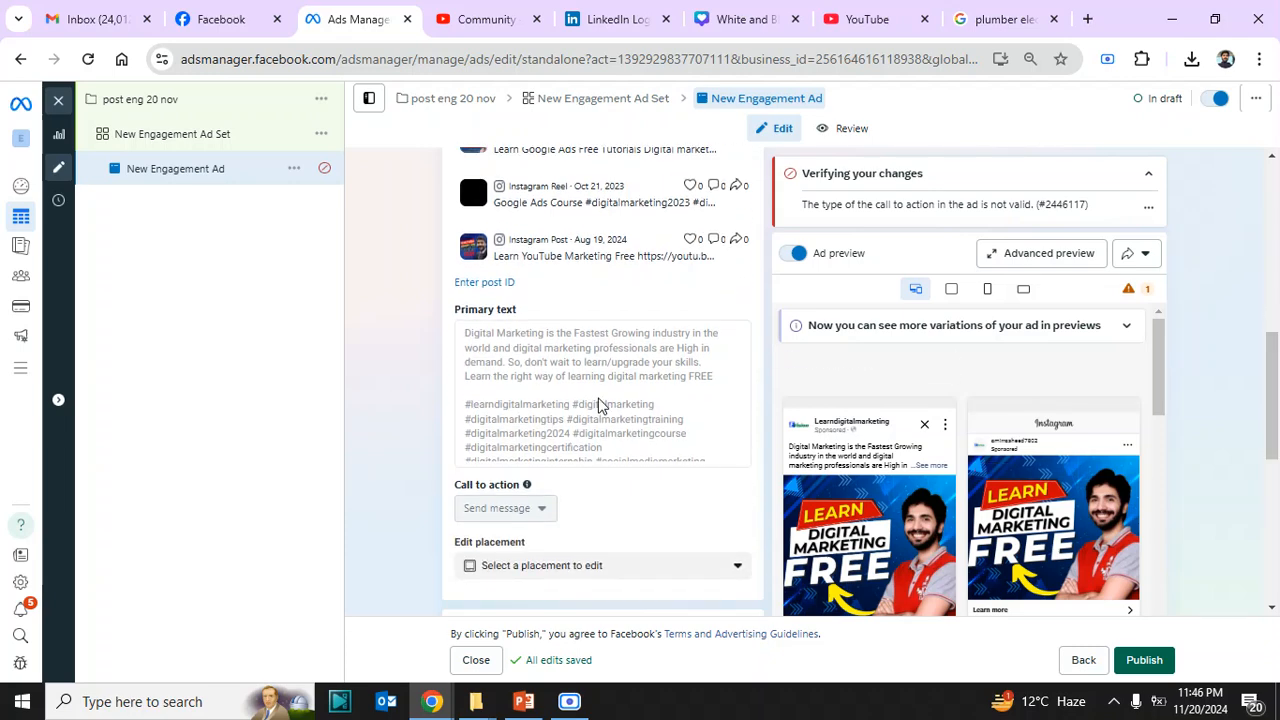
{"action": "left_click_drag", "start_coordinate": [1274, 432], "coordinate": [1275, 302]}
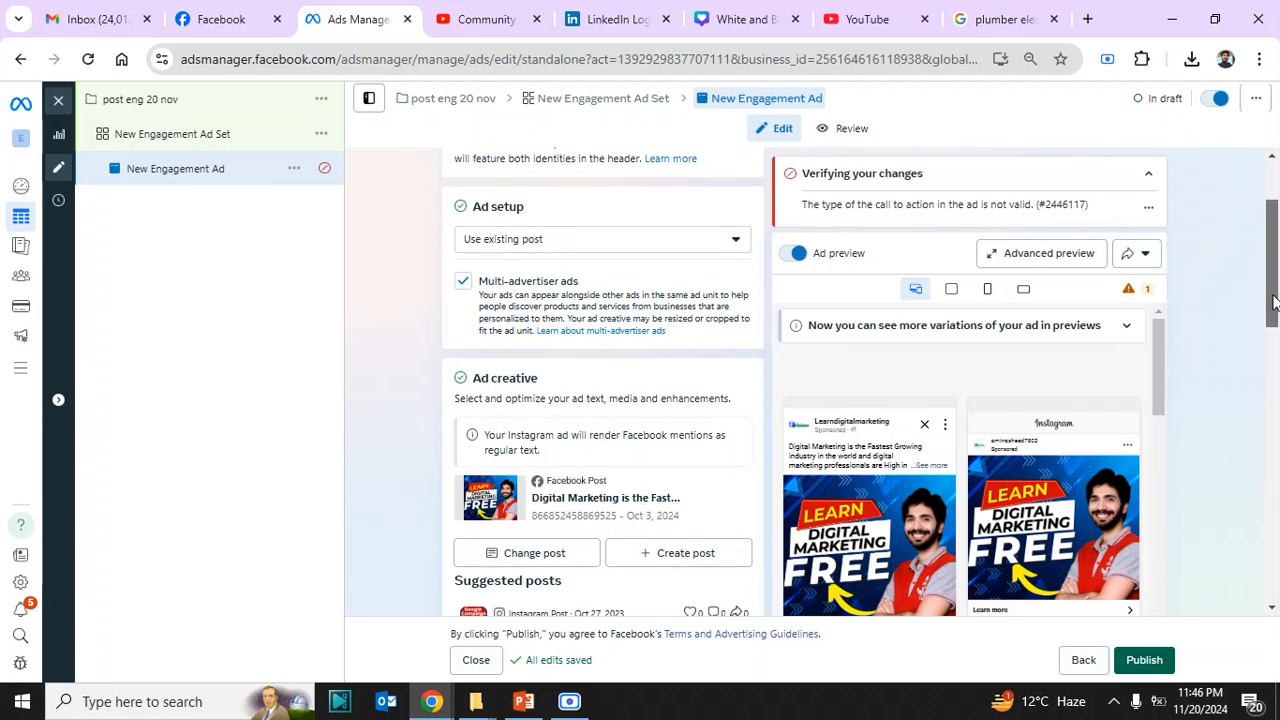
- Set the ad setup to Create ad, trying the Carousel format before choosing Single image or video
{"action": "left_click", "coordinate": [578, 242]}
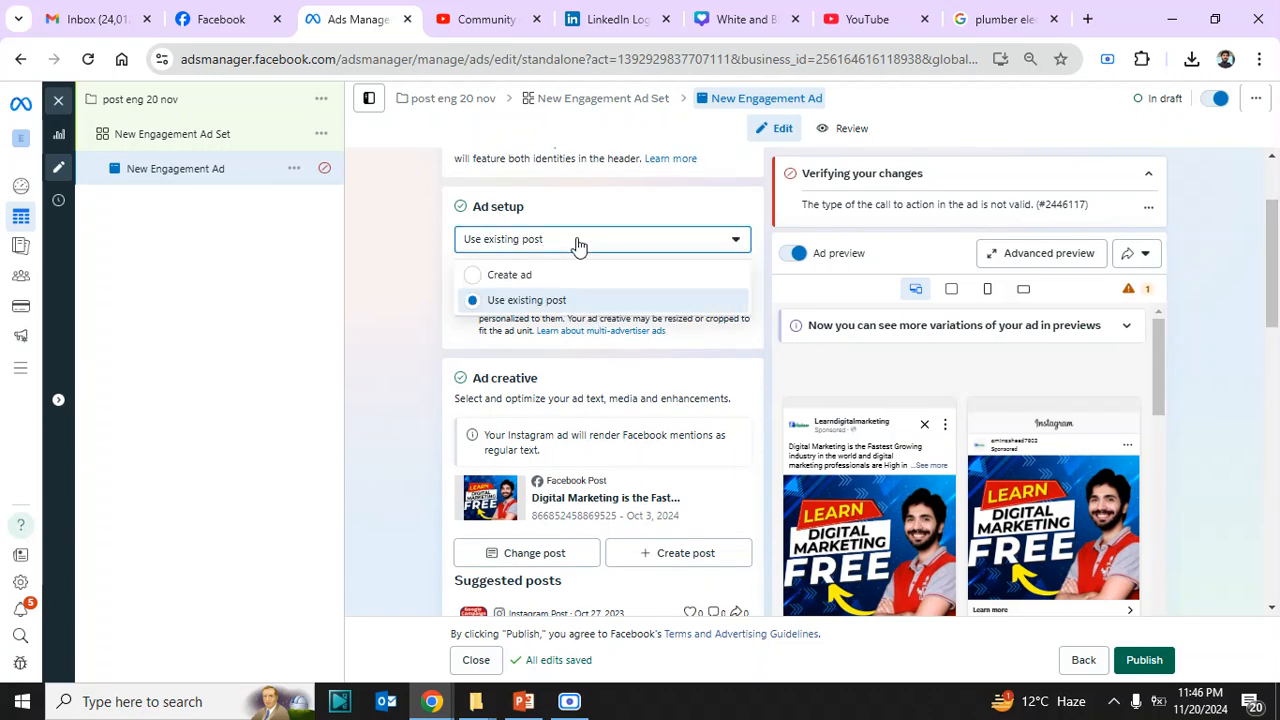
{"action": "left_click", "coordinate": [391, 441]}
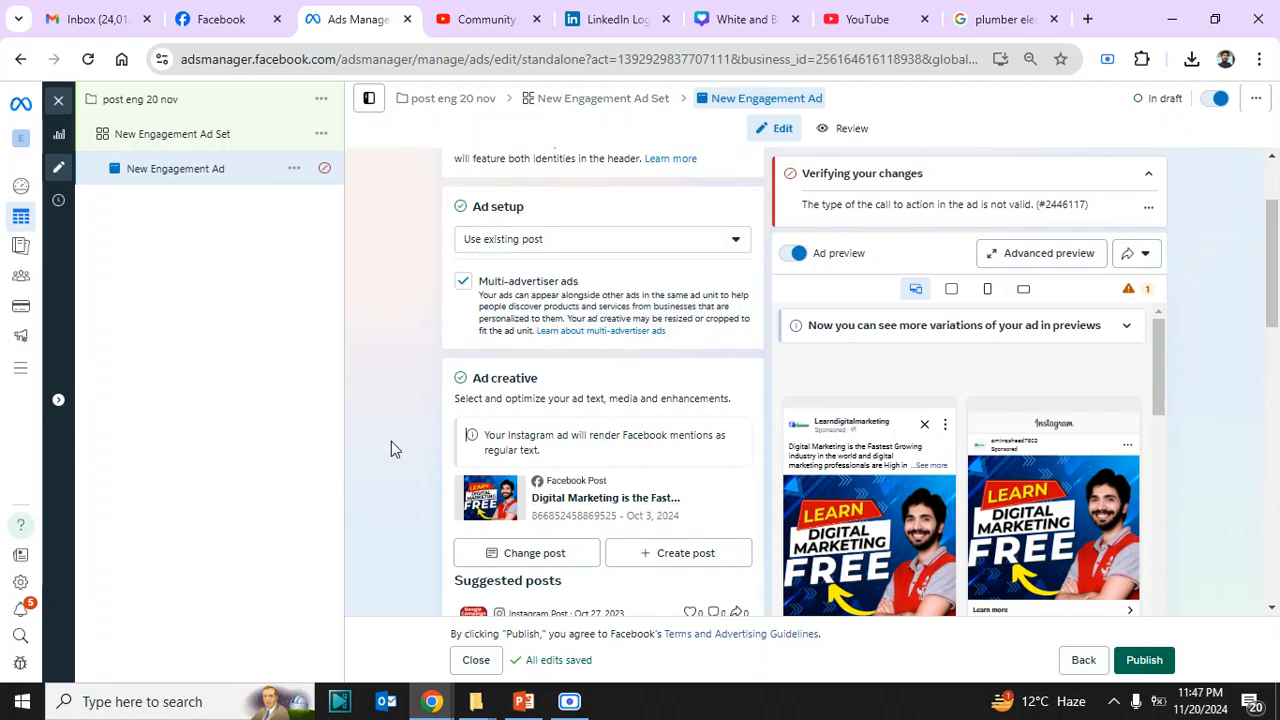
{"action": "left_click", "coordinate": [587, 246]}
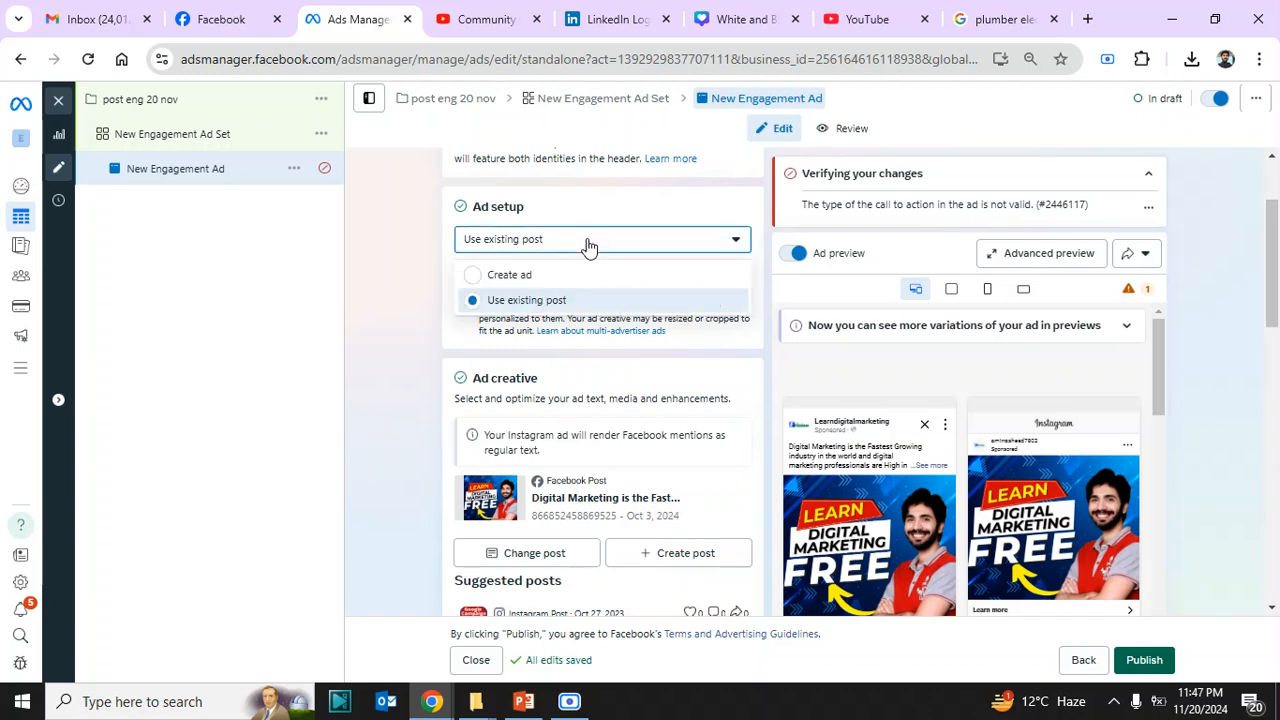
{"action": "left_click", "coordinate": [515, 278]}
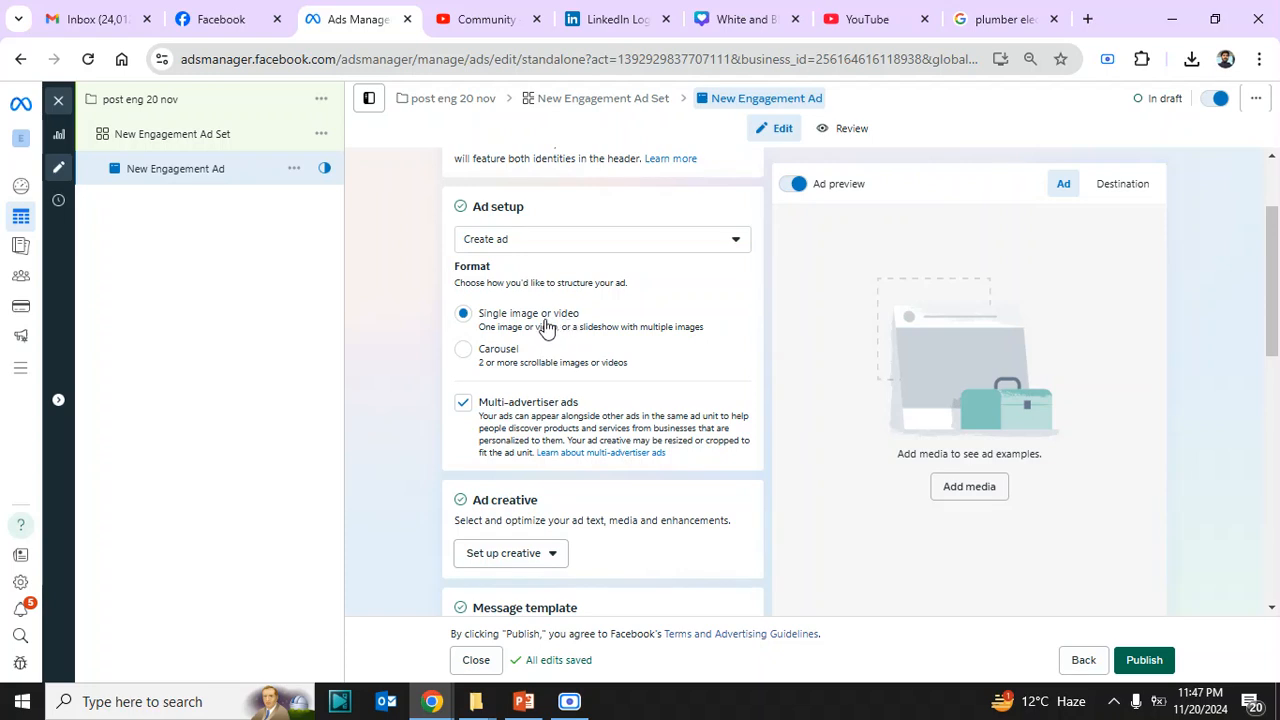
{"action": "left_click", "coordinate": [464, 356]}
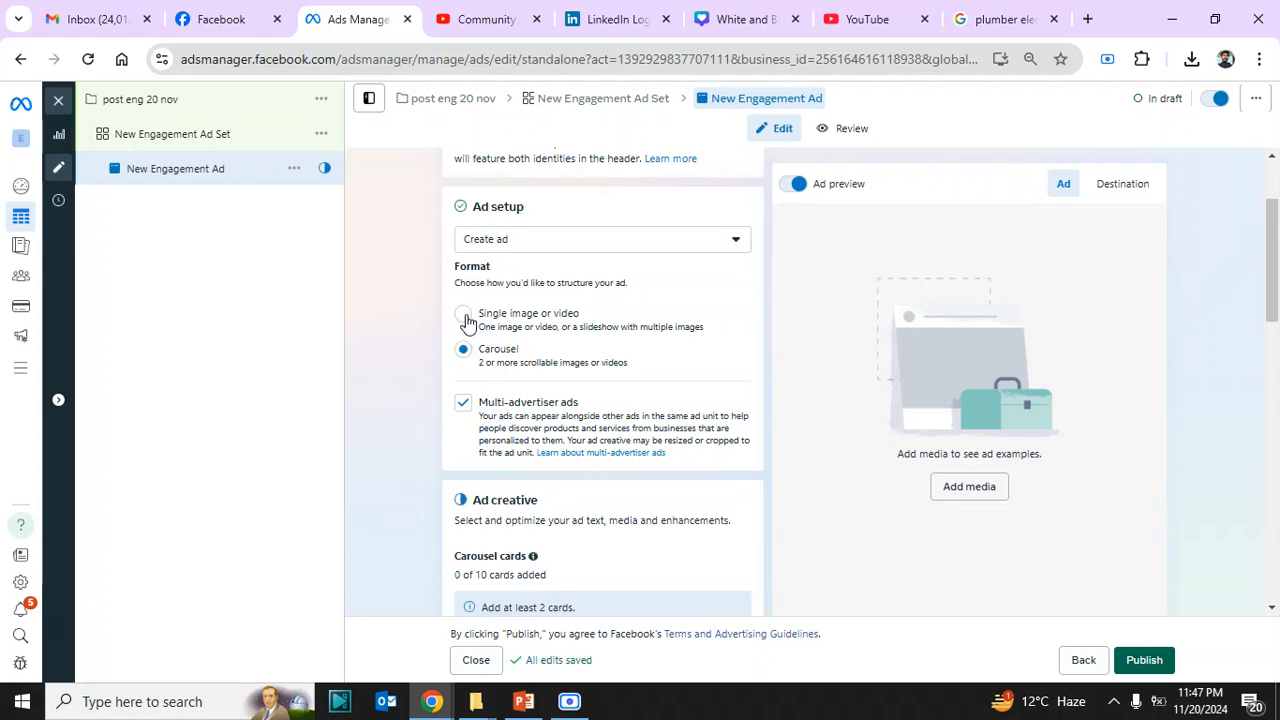
{"action": "left_click", "coordinate": [464, 315]}
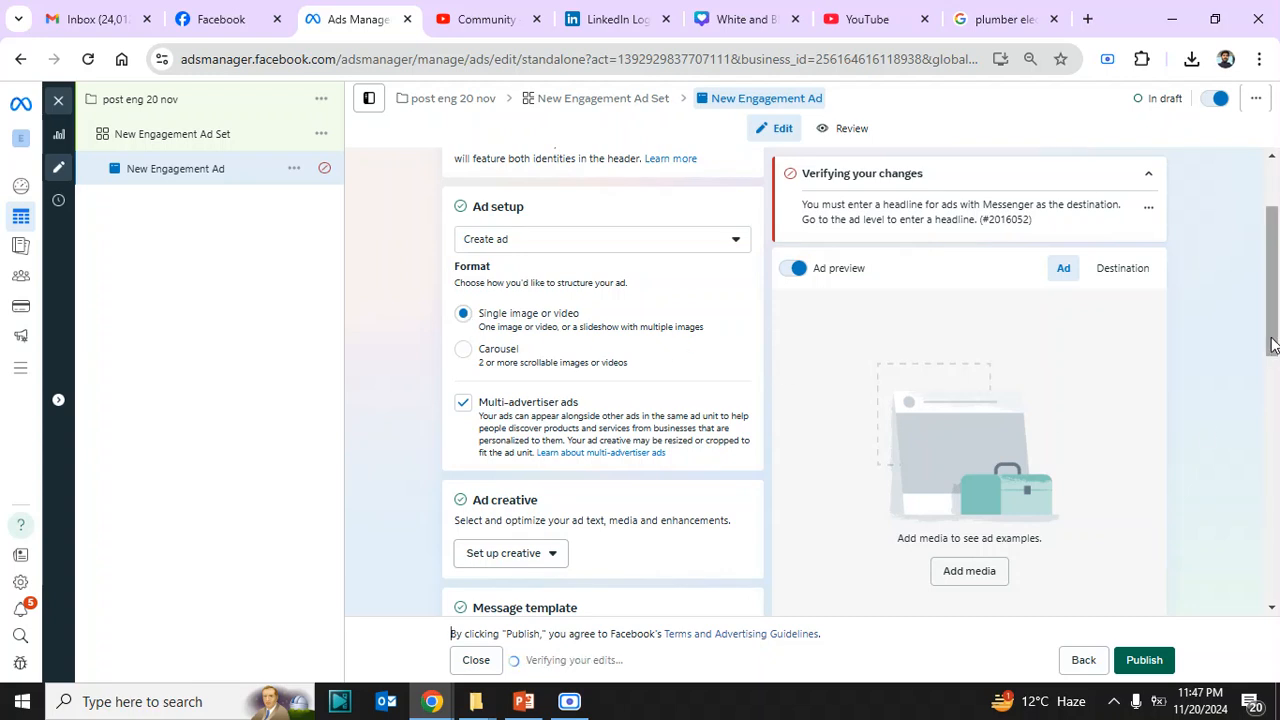
- Start an image ad creative and continue to media selection, leaving the primary text and headline blank
{"action": "left_click_drag", "start_coordinate": [1273, 345], "coordinate": [1273, 375]}
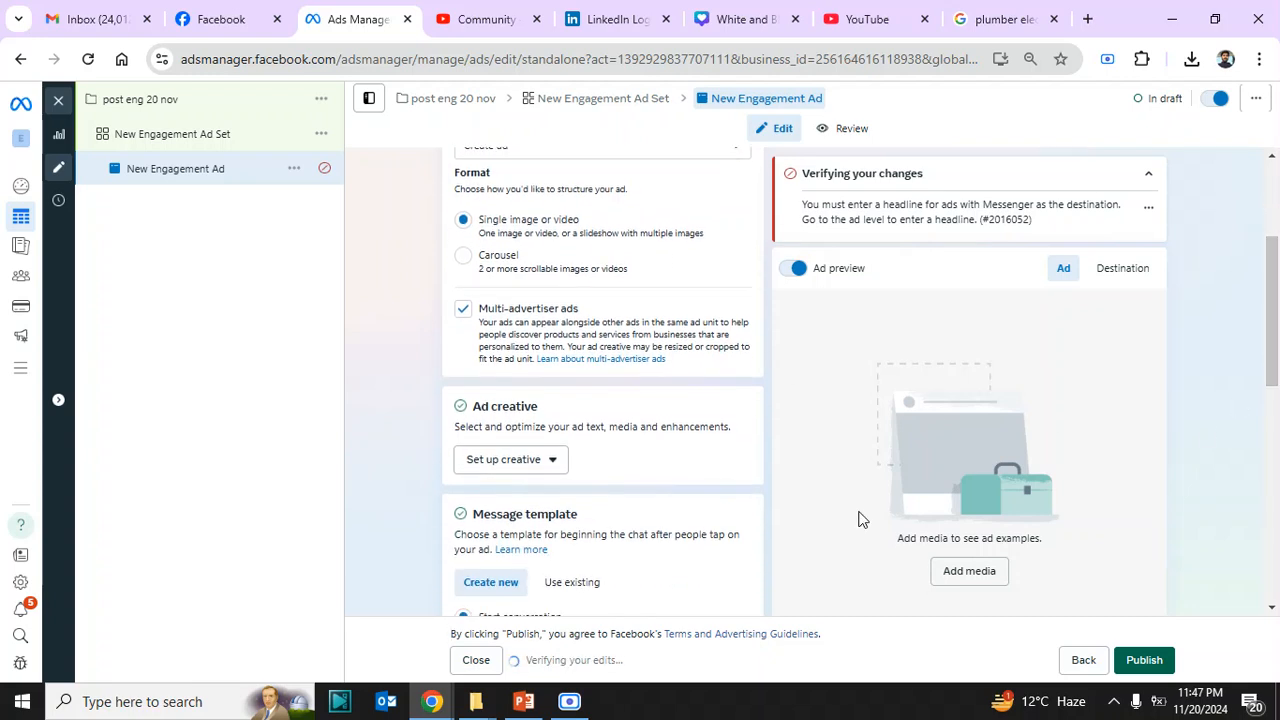
{"action": "left_click", "coordinate": [523, 459]}
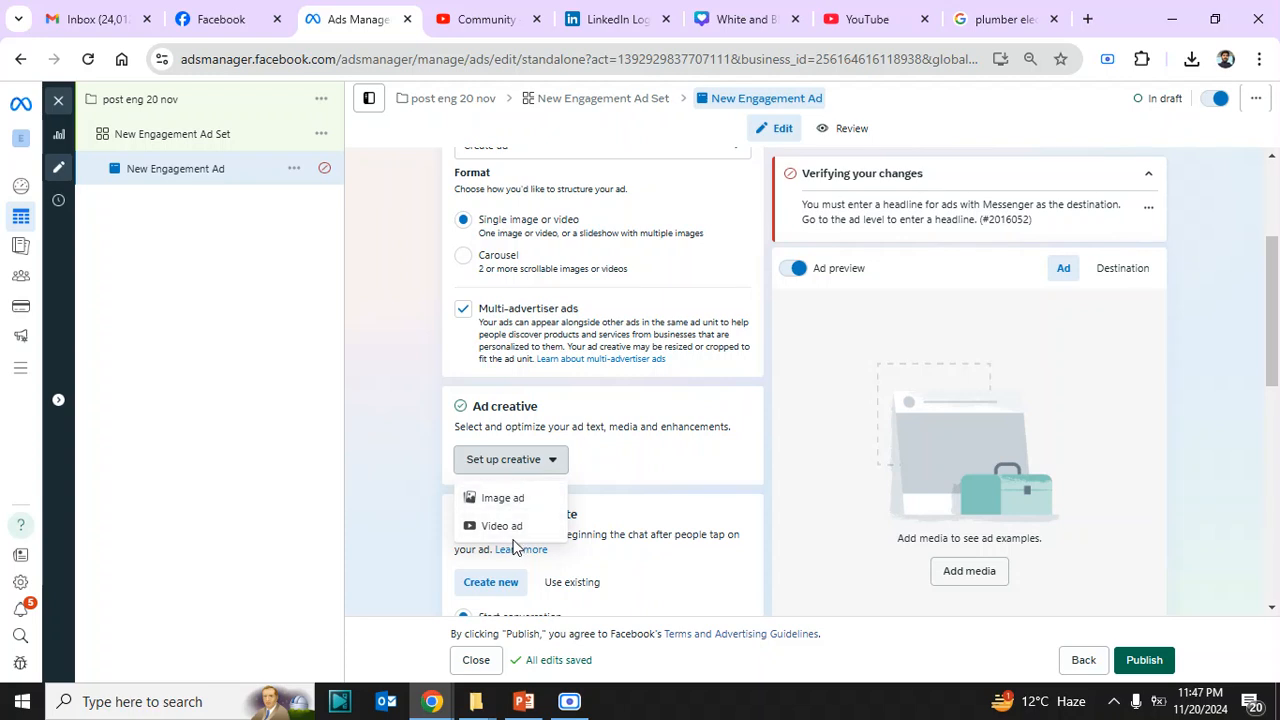
{"action": "left_click", "coordinate": [516, 500]}
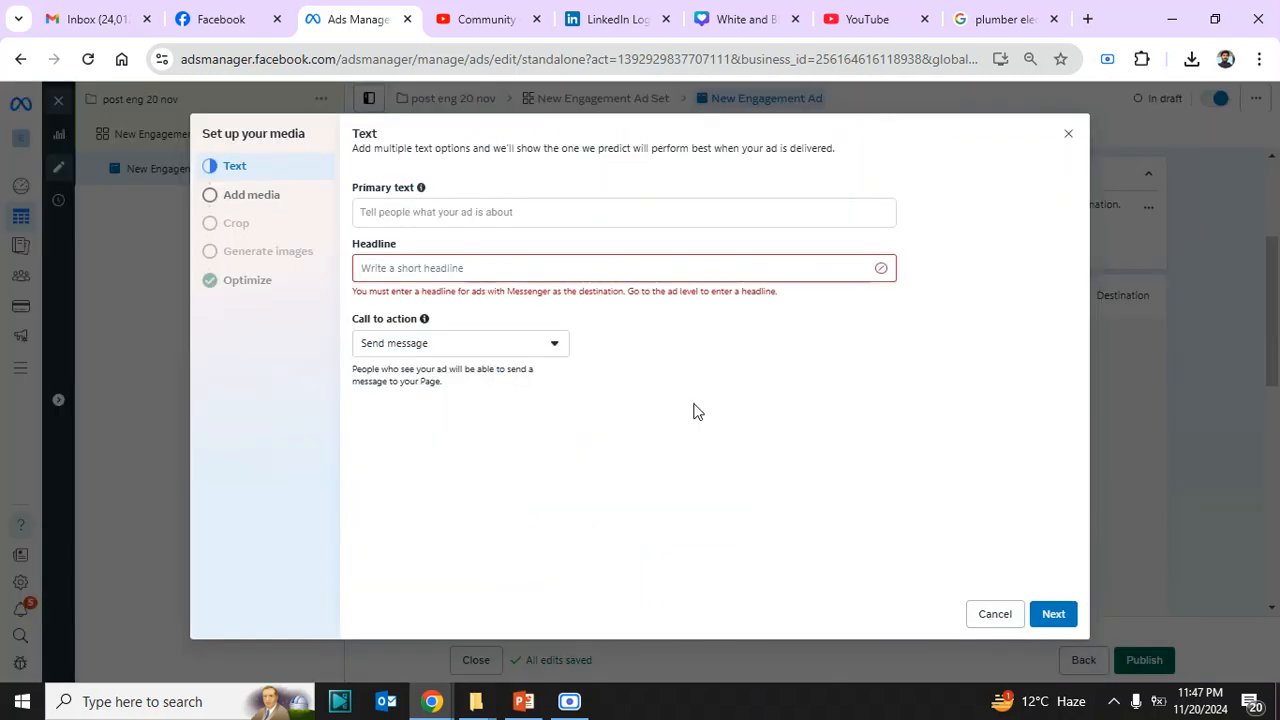
{"action": "left_click", "coordinate": [1047, 612]}
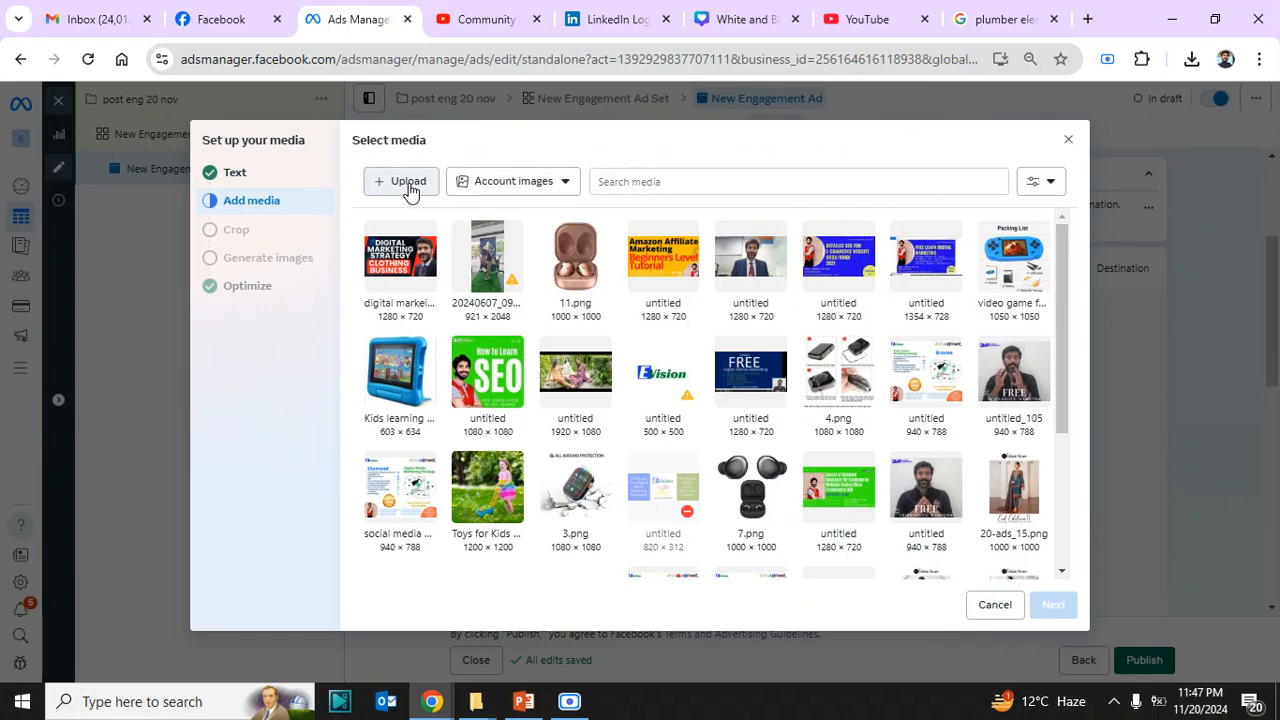
- Select the 1280 × 720 "Digital Marketing Strategy Clothing Business" account image and accept the suggested crops for all placements
{"action": "left_click", "coordinate": [398, 266]}
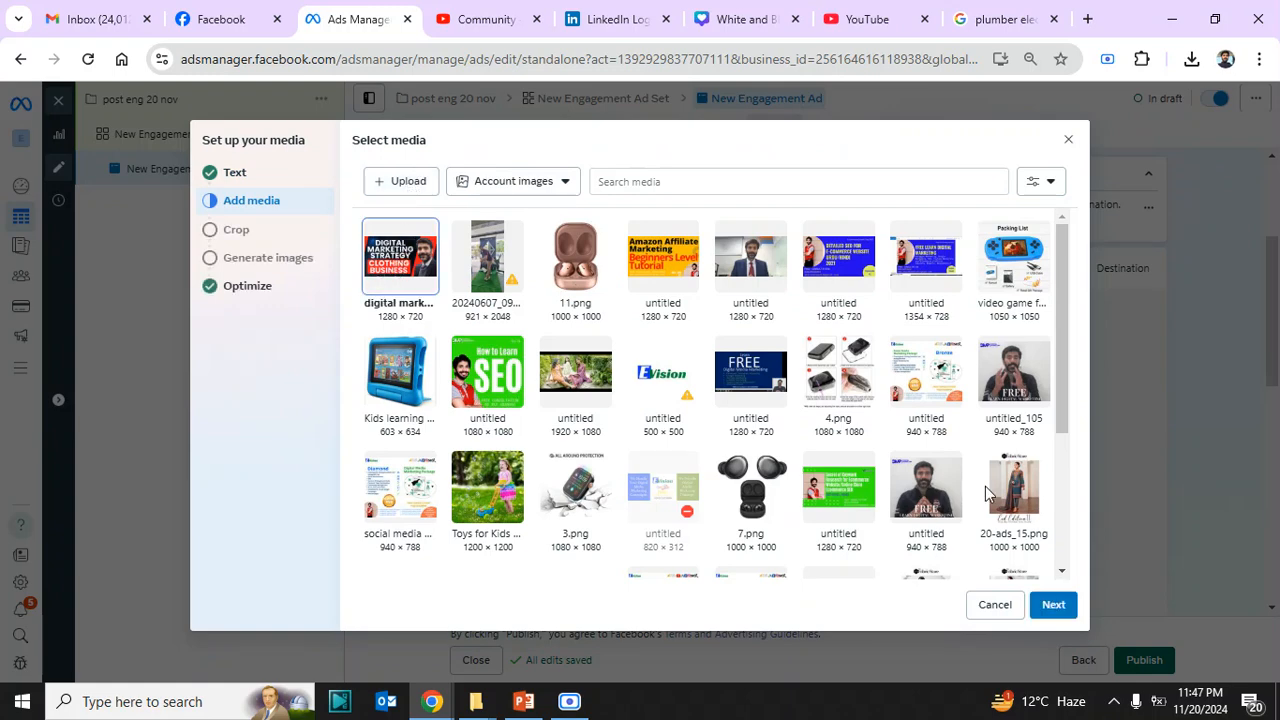
{"action": "left_click", "coordinate": [1052, 605]}
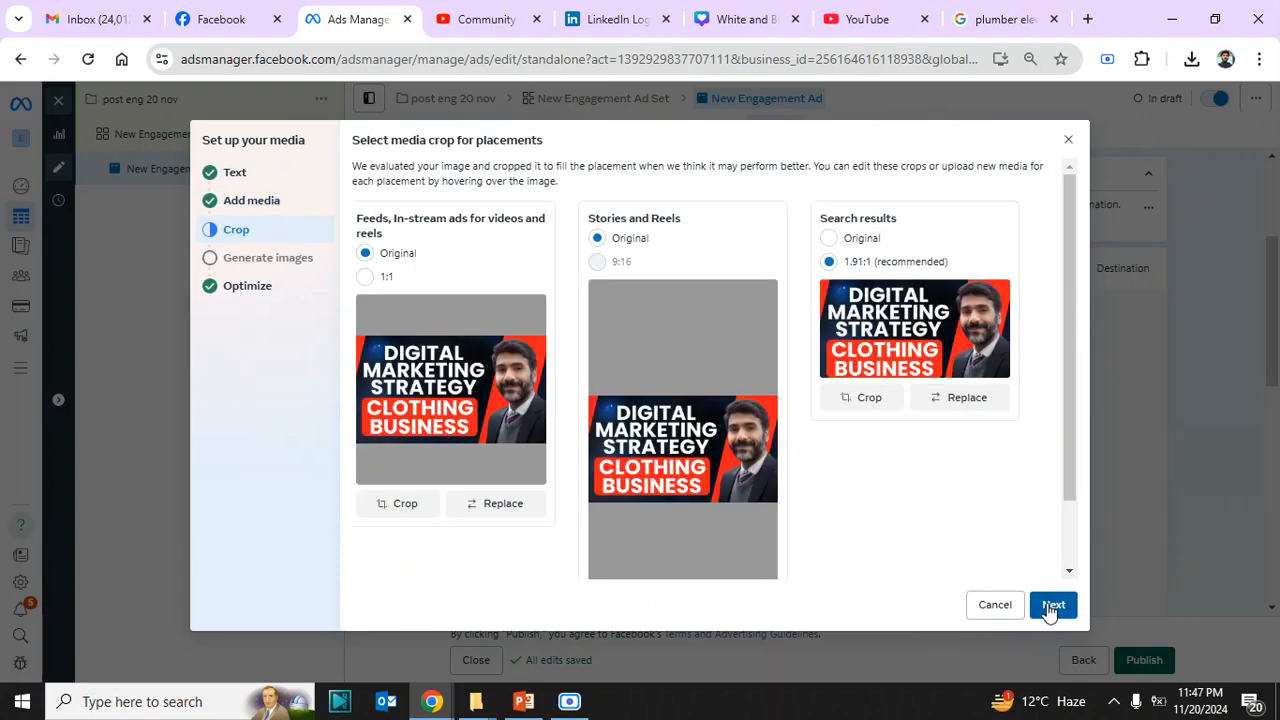
{"action": "left_click", "coordinate": [1051, 606]}
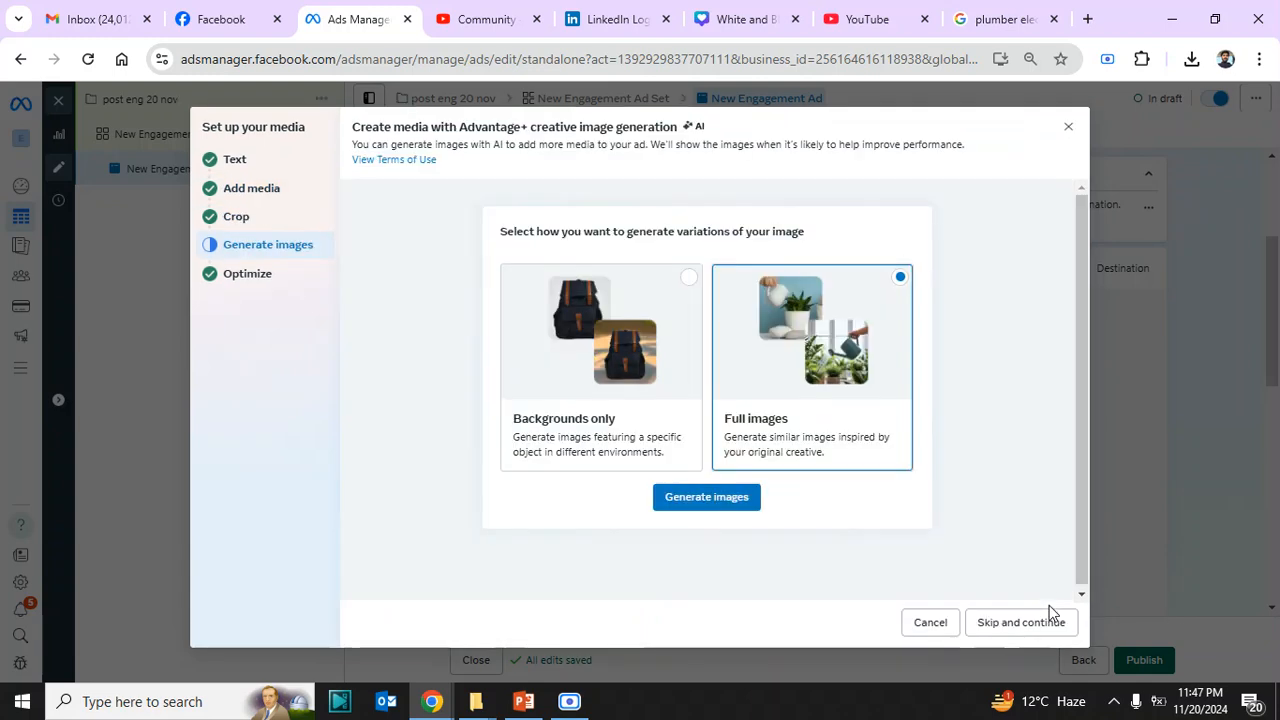
- Skip AI image generation and finish the media setup with all Advantage+ creative optimizations left on
{"action": "left_click", "coordinate": [991, 624]}
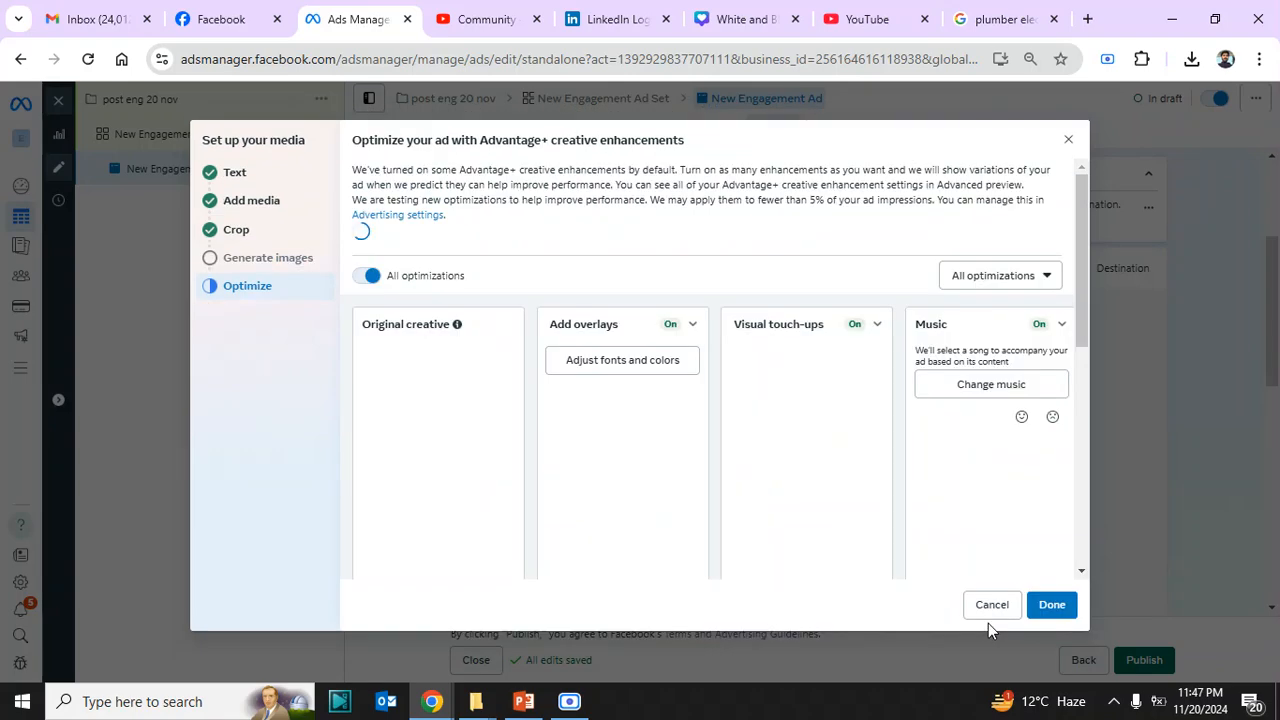
{"action": "left_click", "coordinate": [1052, 606]}
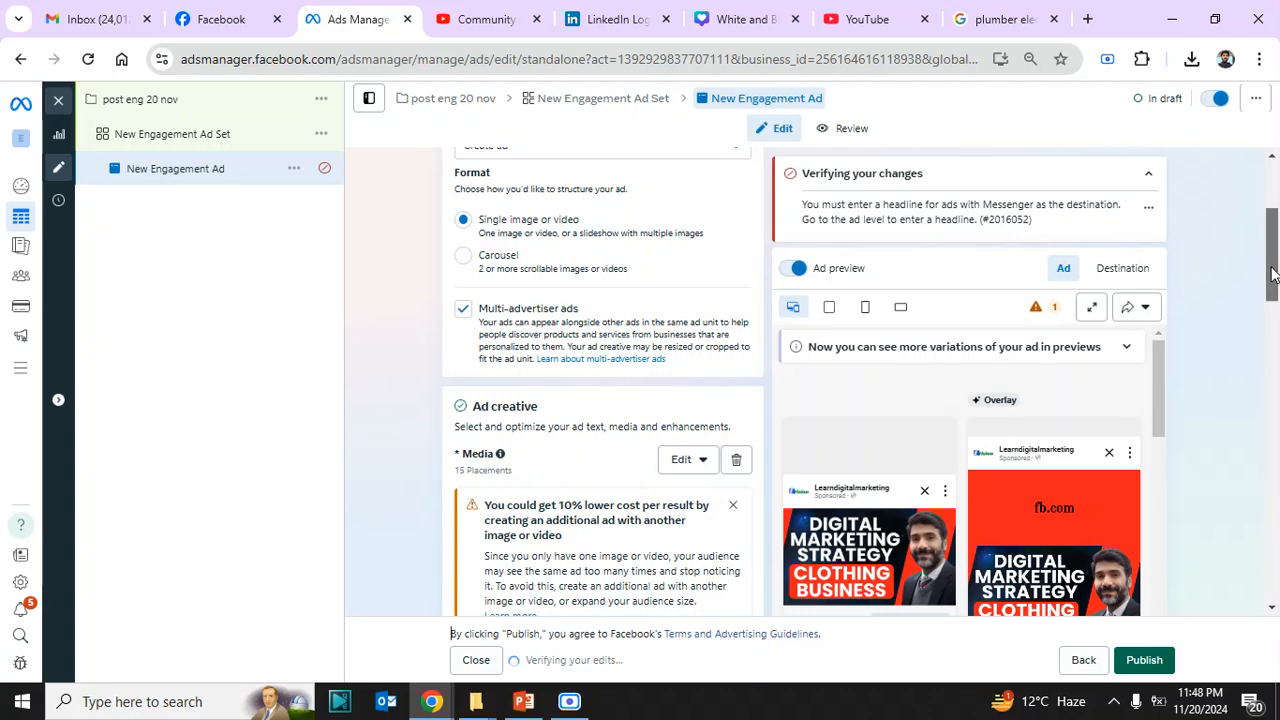
- Set the ad's primary text to "best qualirty fur" and its headline to "best price"
{"action": "left_click_drag", "start_coordinate": [1275, 276], "coordinate": [1275, 316]}
{"action": "scroll", "coordinate": [629, 255], "scroll_direction": "down", "scroll_amount": 5}
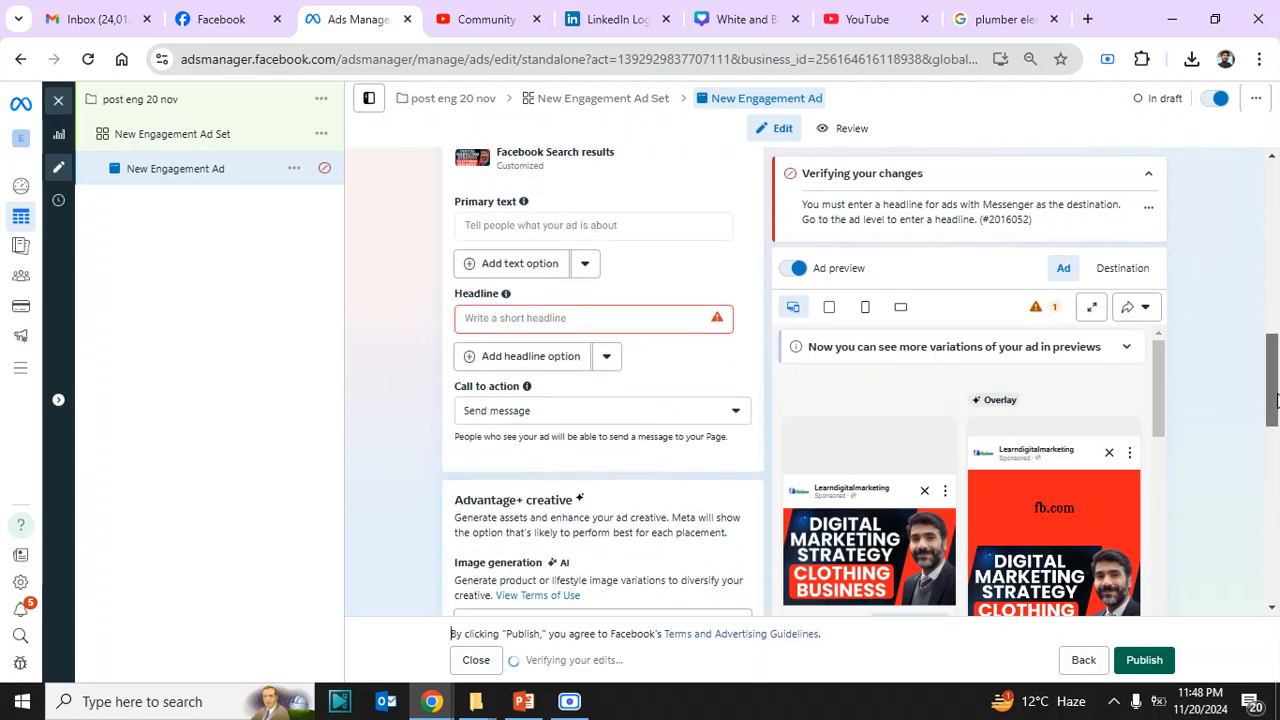
{"action": "left_click", "coordinate": [604, 221]}
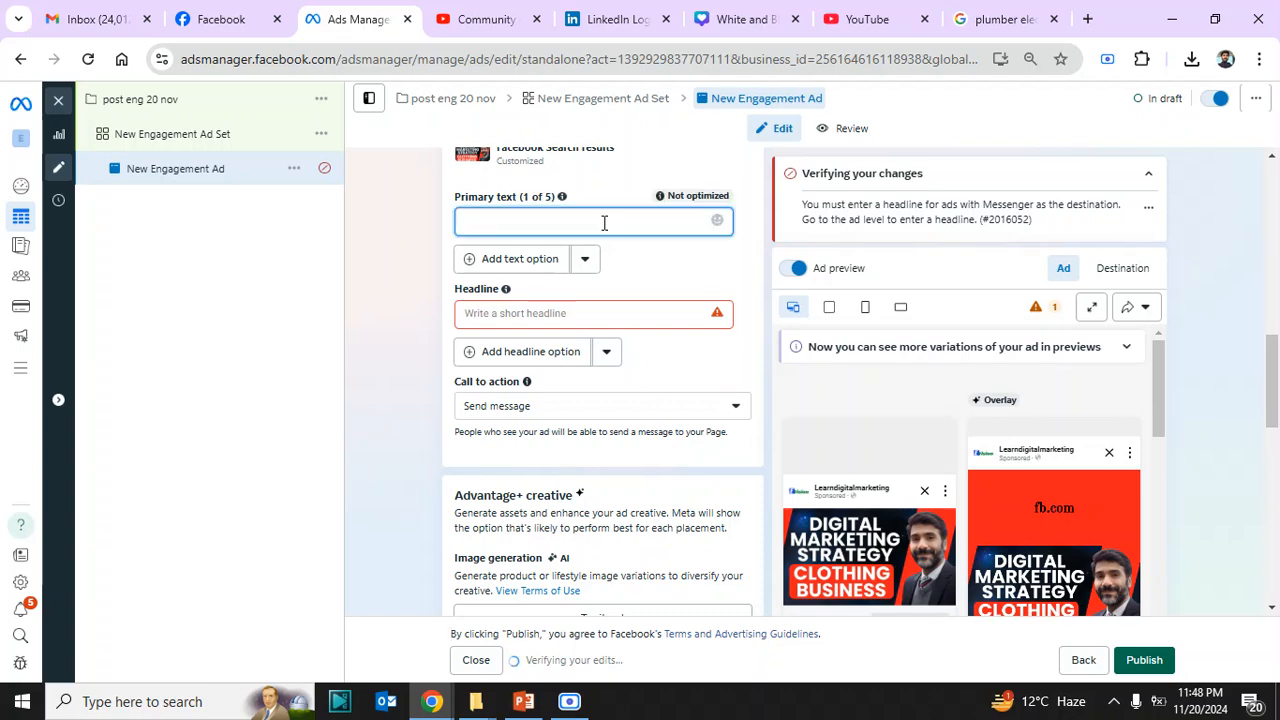
{"action": "type", "text": "le"}
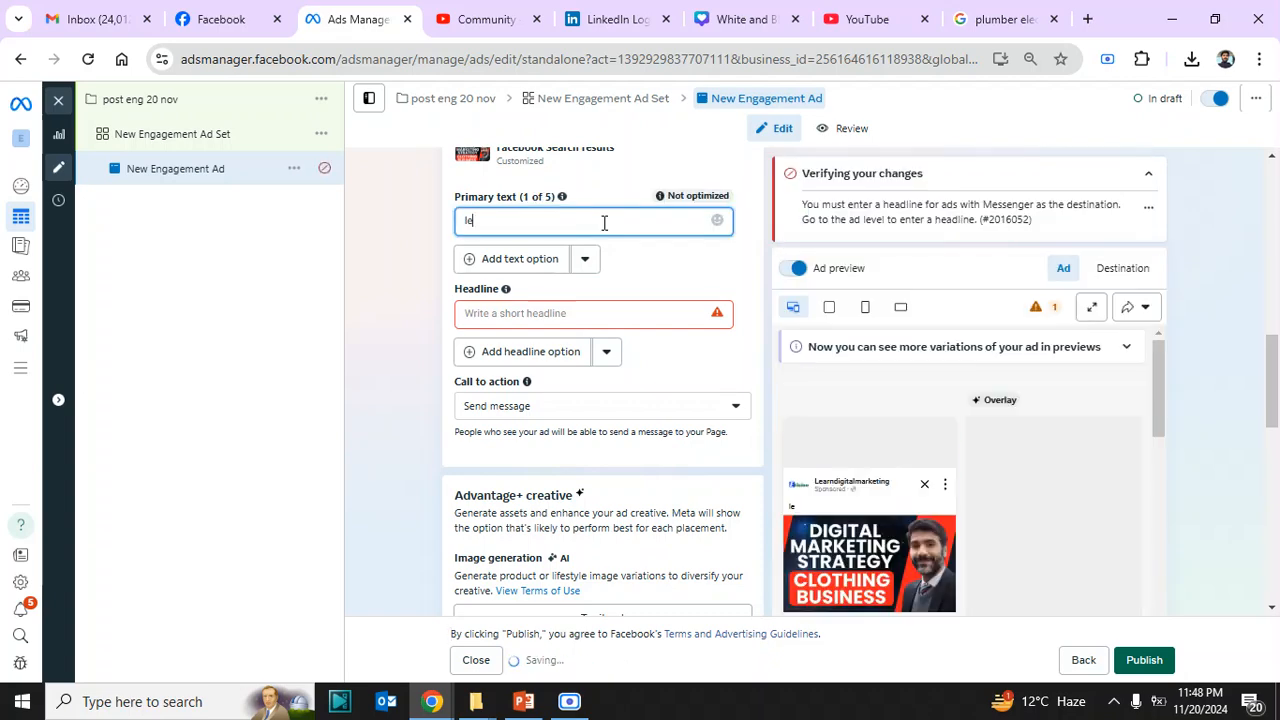
{"action": "key", "text": "BackSpace"}
{"action": "key", "text": "BackSpace"}
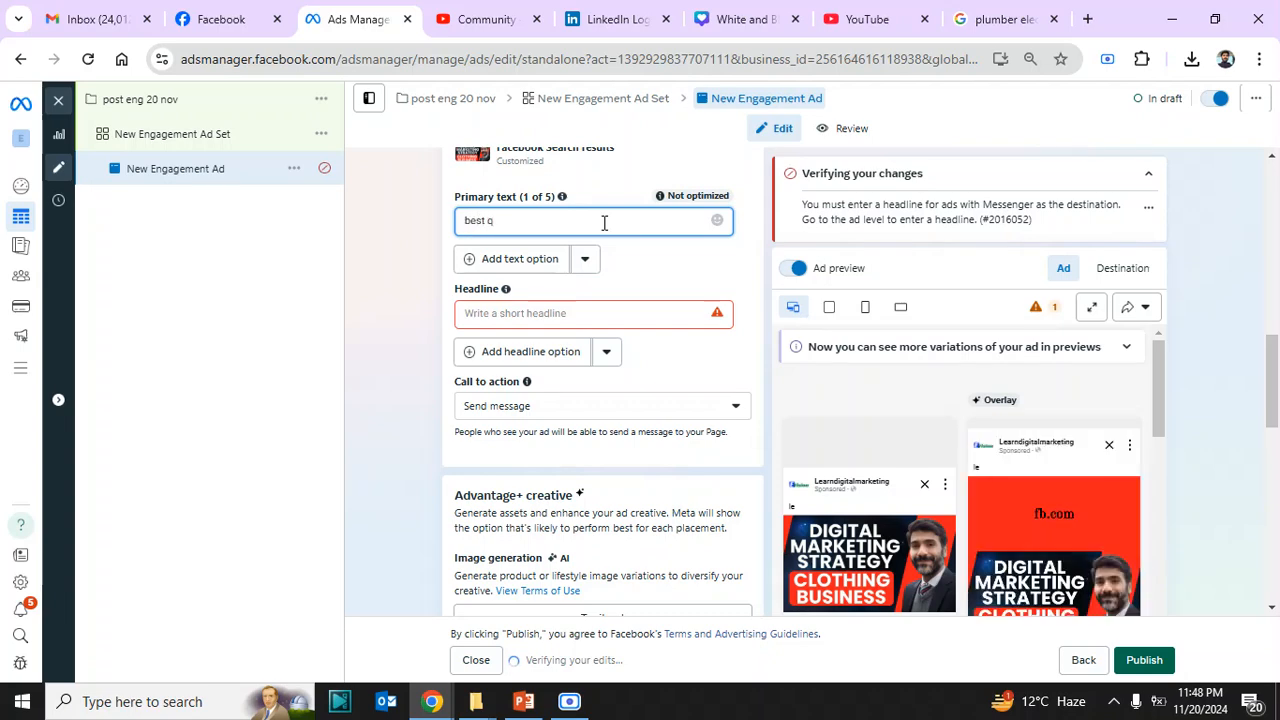
{"action": "type", "text": "best quali"}
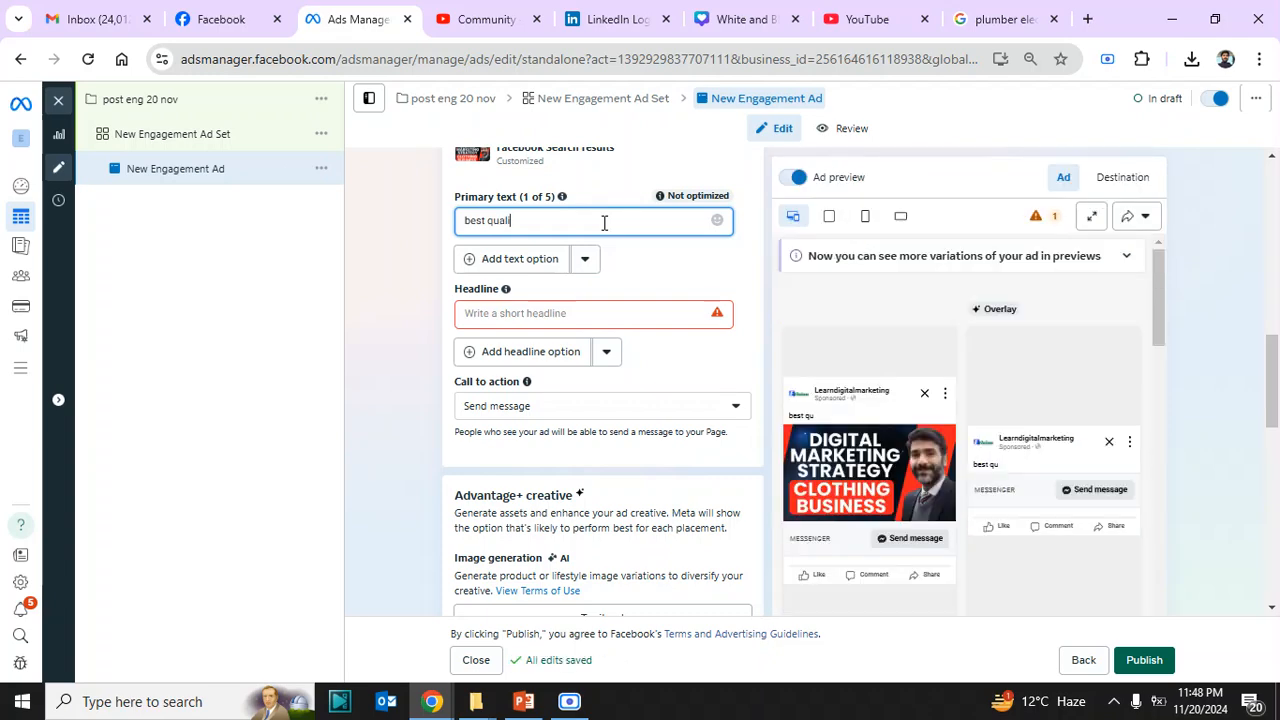
{"action": "type", "text": "lty fur"}
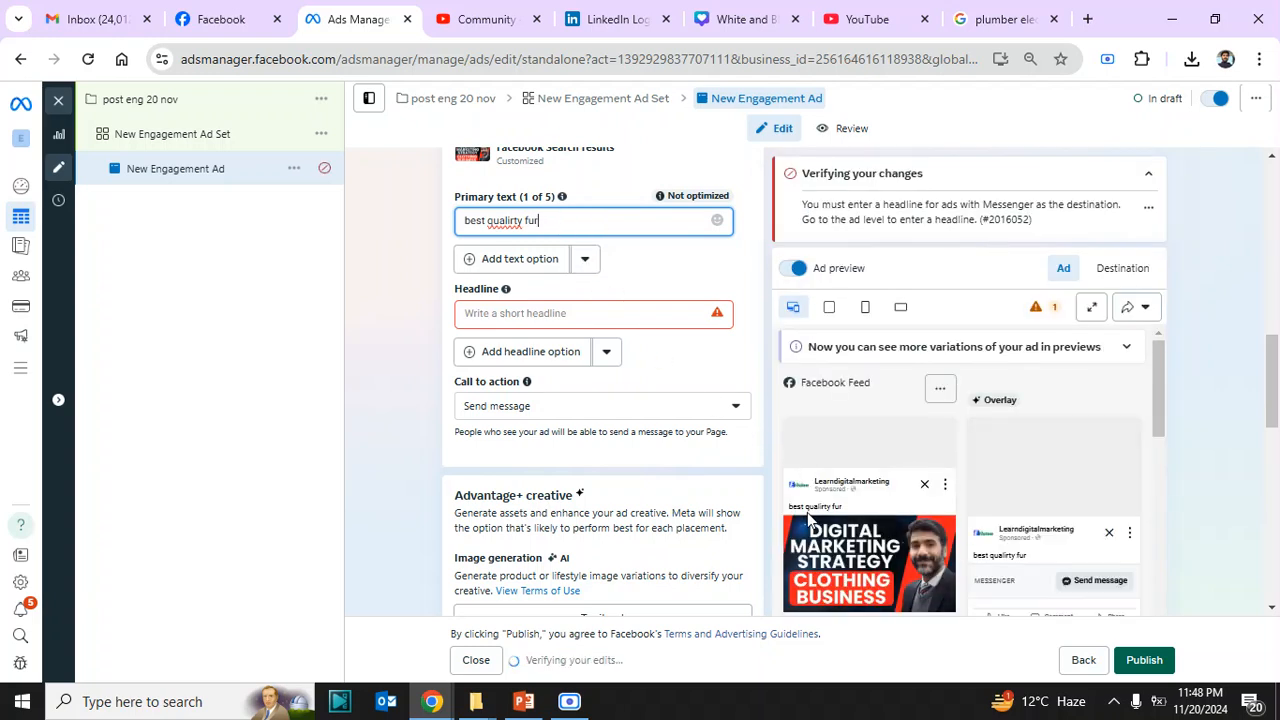
{"action": "left_click", "coordinate": [610, 315]}
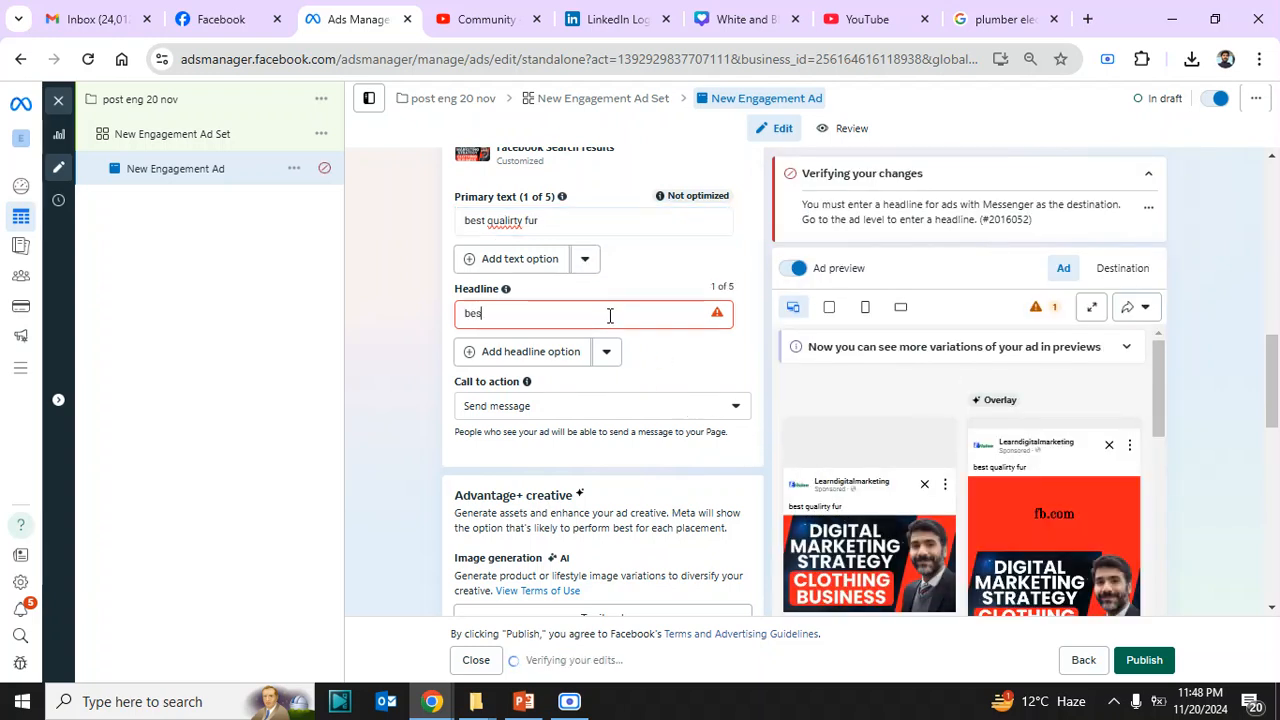
{"action": "type", "text": "best price"}
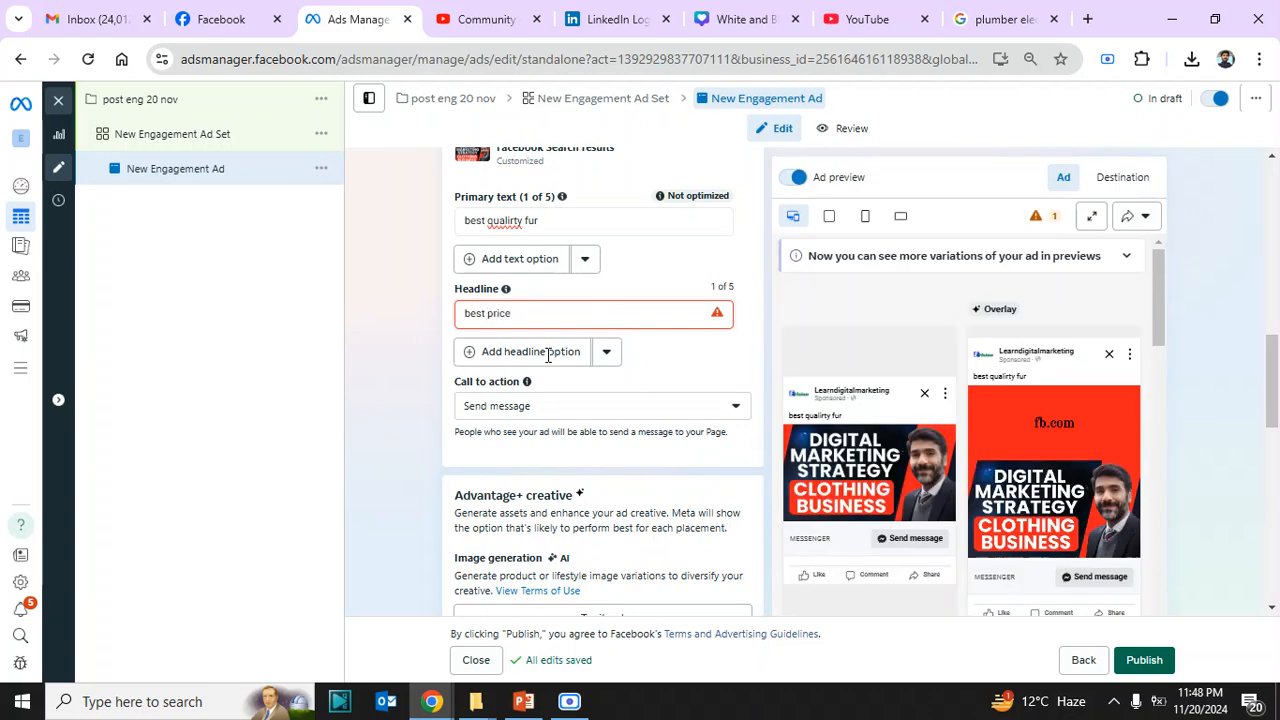
- Change the ad's call to action to Contact us
{"action": "left_click", "coordinate": [1271, 417]}
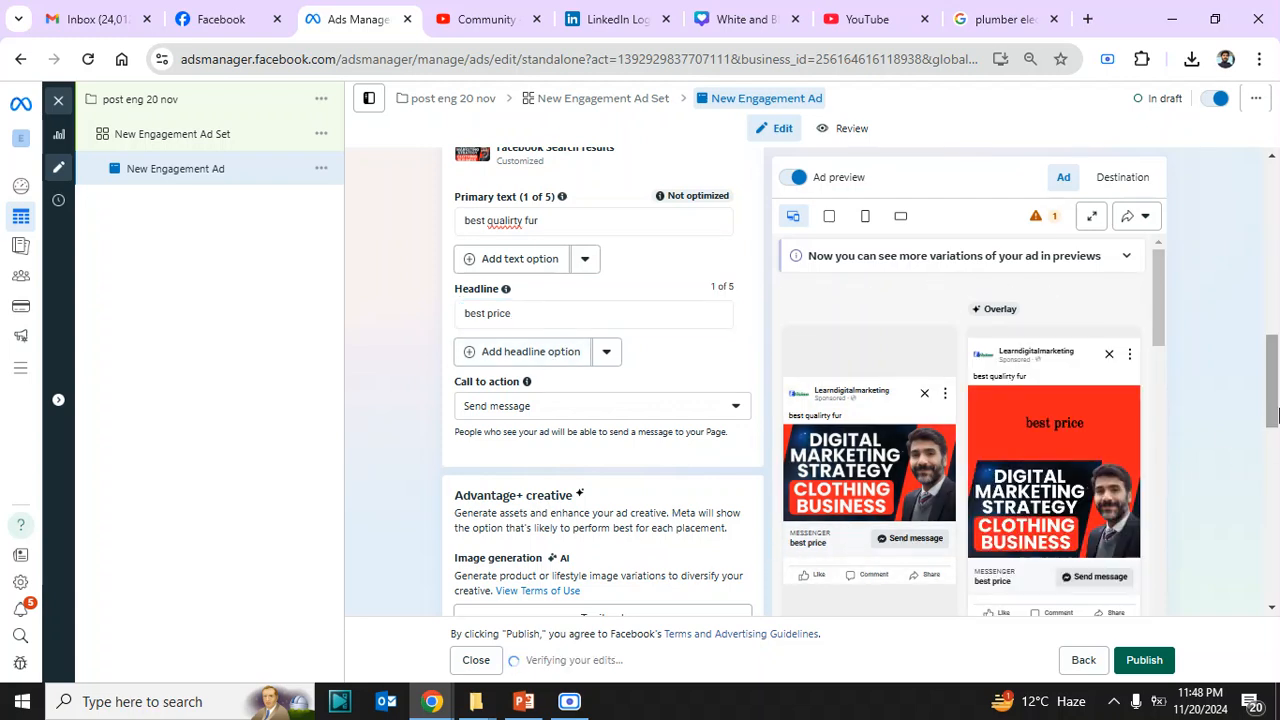
{"action": "scroll", "coordinate": [1273, 423], "scroll_direction": "down", "scroll_amount": 1}
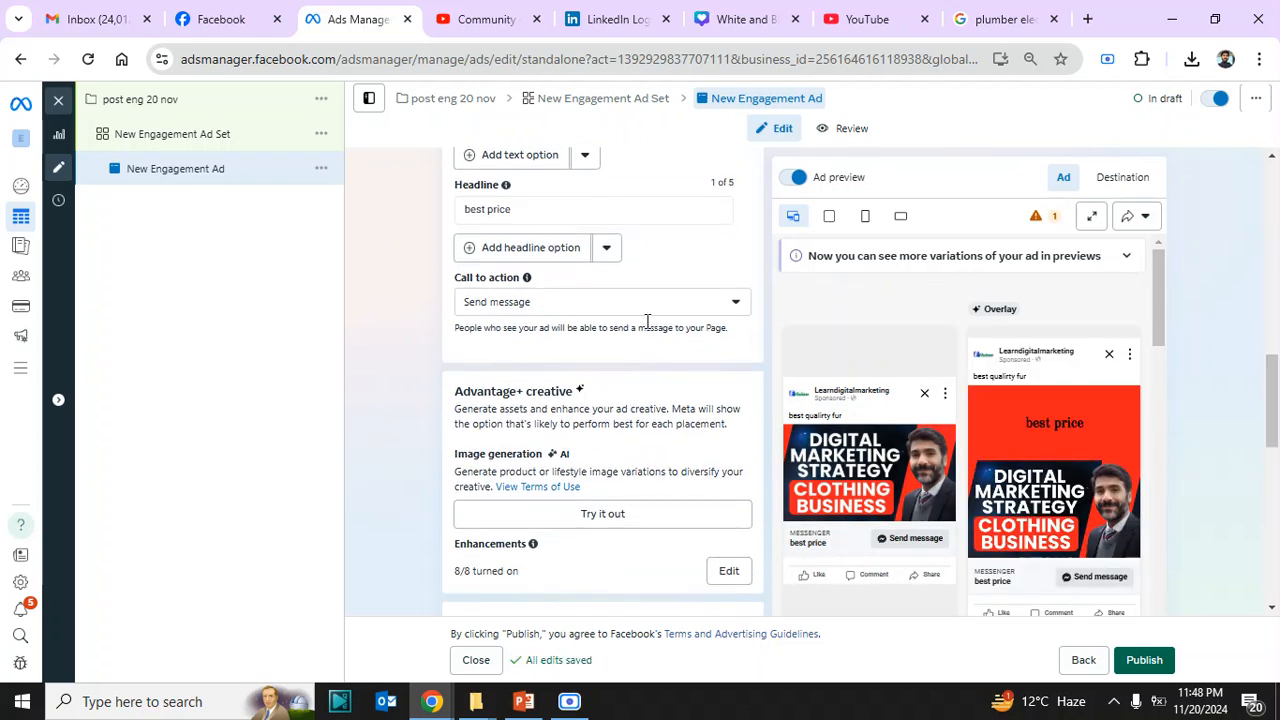
{"action": "left_click", "coordinate": [640, 305]}
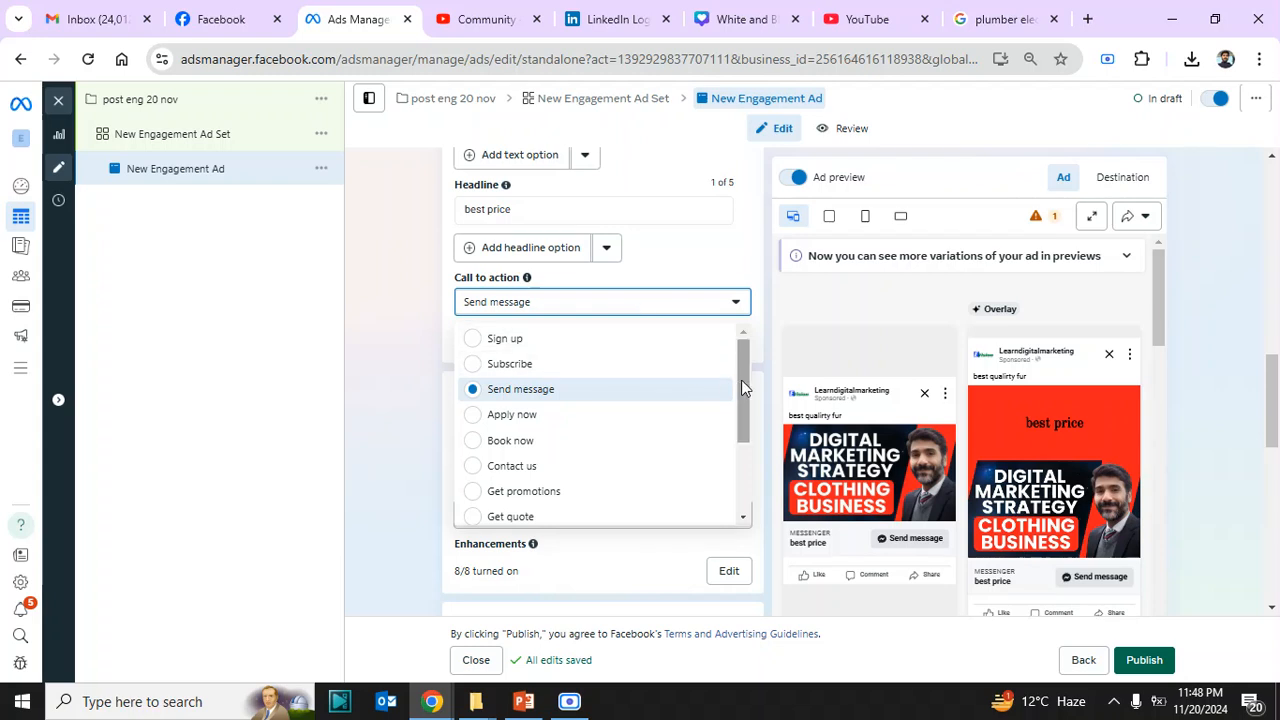
{"action": "left_click_drag", "start_coordinate": [741, 380], "coordinate": [751, 409]}
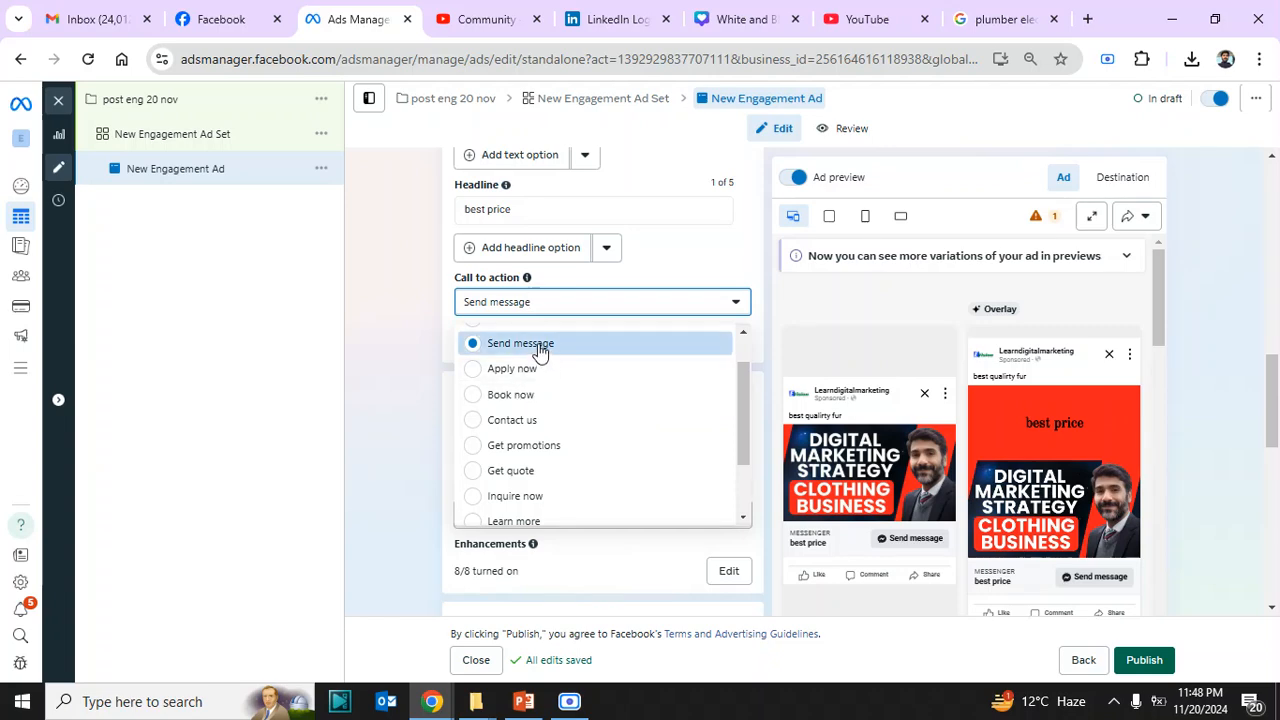
{"action": "left_click", "coordinate": [555, 428]}
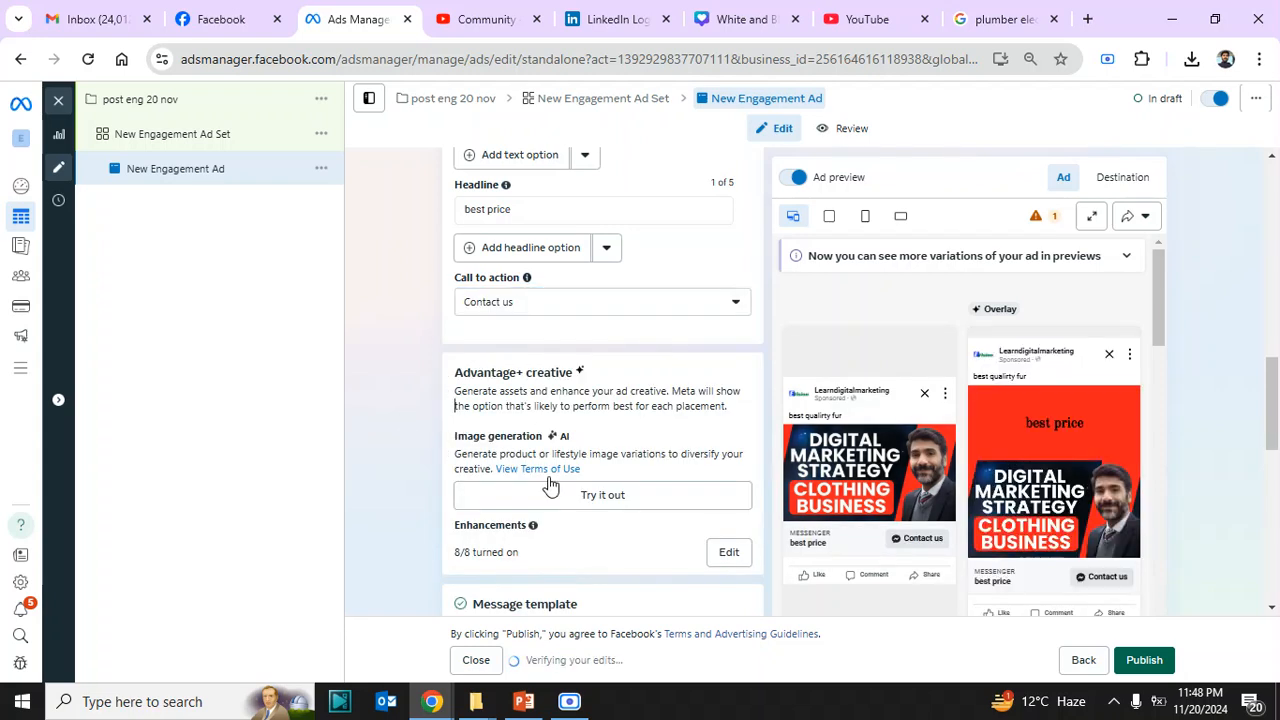
- Review the ad's message template and compare it with the message destinations chosen in the New Engagement Ad Set
{"action": "left_click_drag", "start_coordinate": [1274, 412], "coordinate": [1275, 488]}
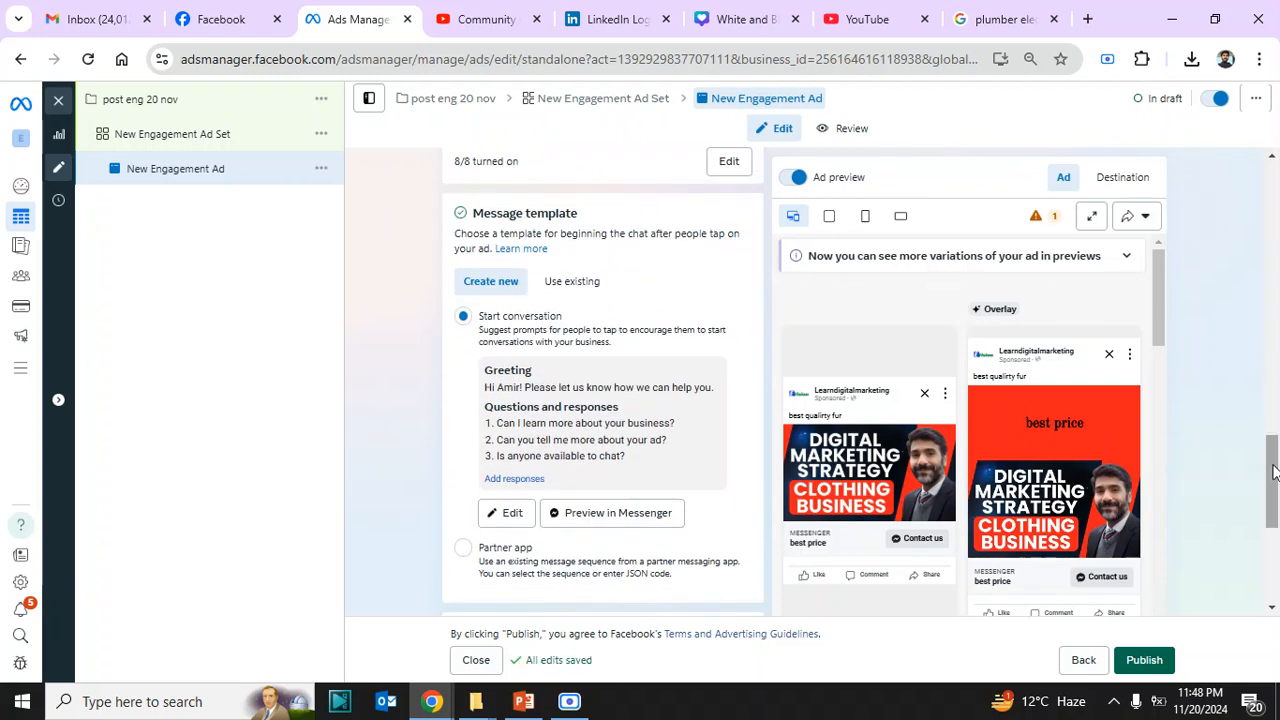
{"action": "left_click", "coordinate": [211, 134]}
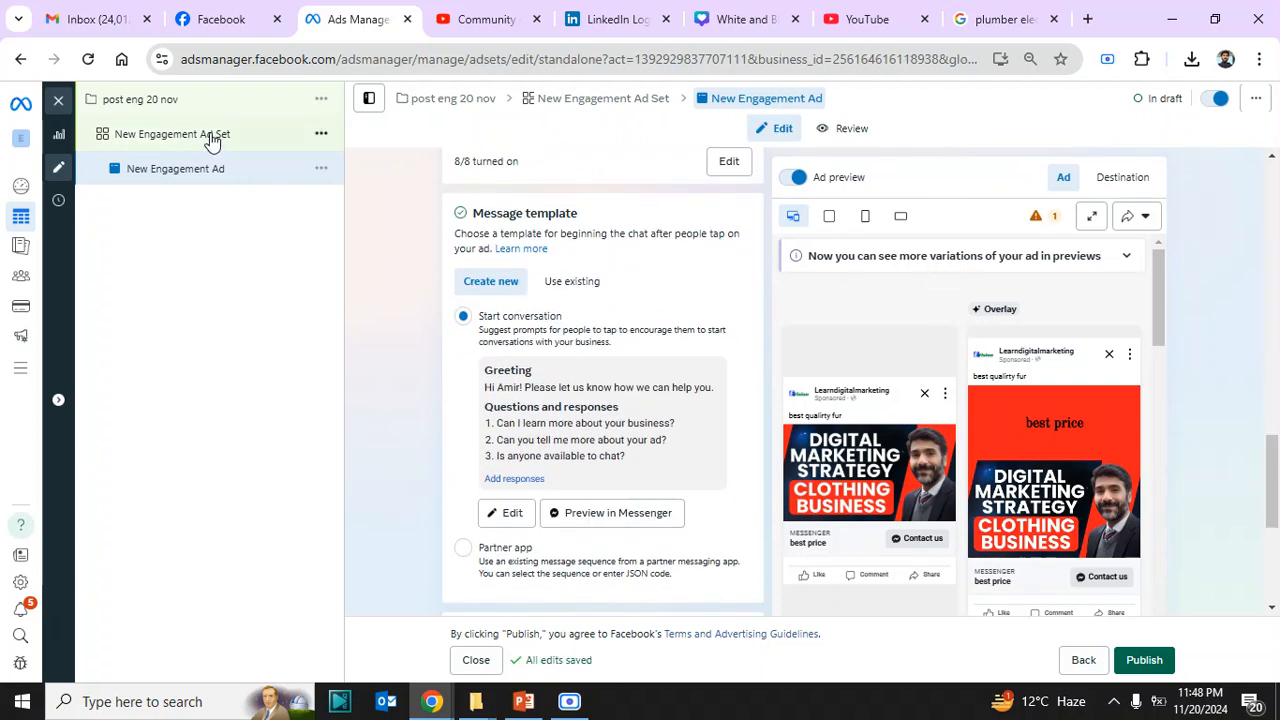
{"action": "scroll", "coordinate": [1024, 288], "scroll_direction": "down", "scroll_amount": 4}
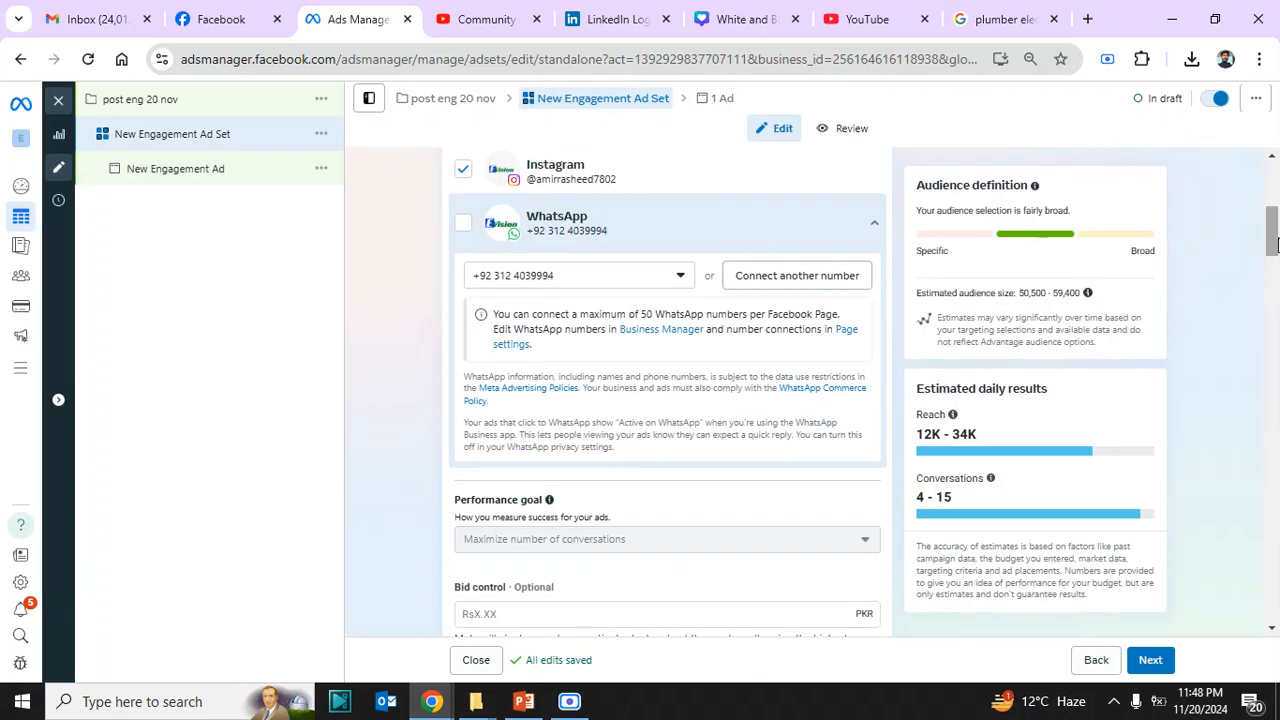
{"action": "left_click_drag", "start_coordinate": [1273, 240], "coordinate": [1273, 225]}
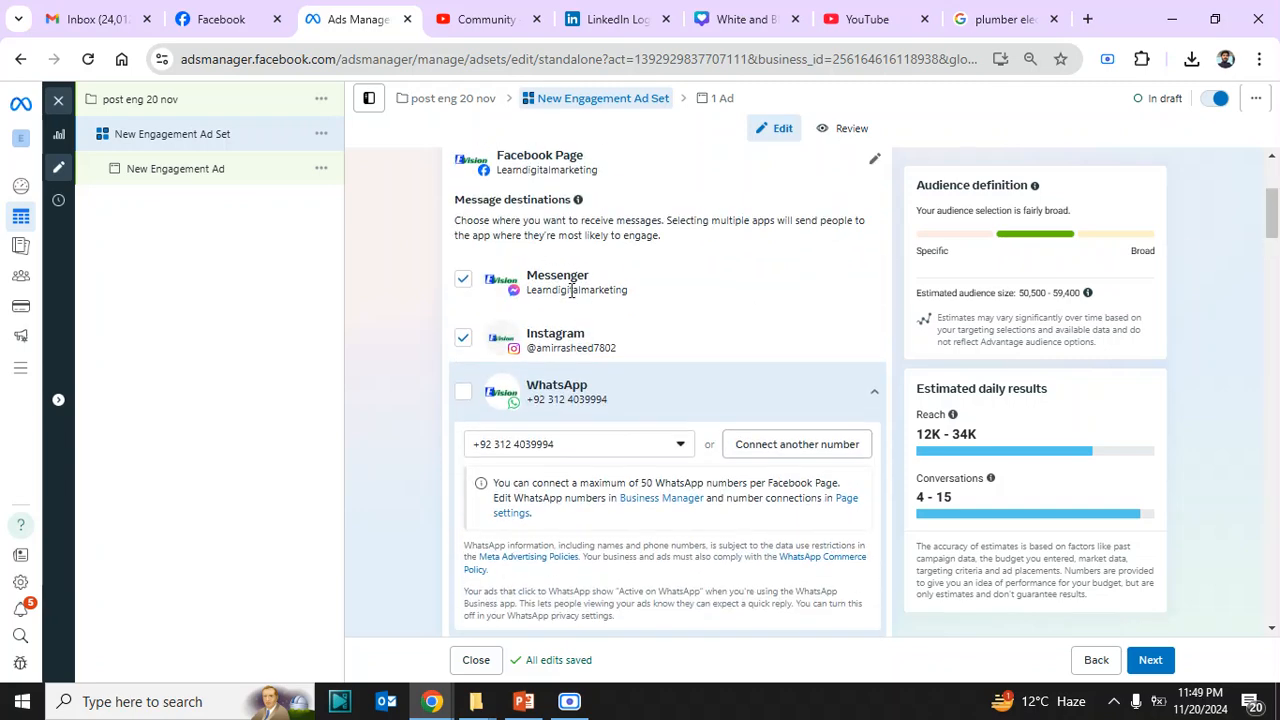
{"action": "left_click", "coordinate": [140, 169]}
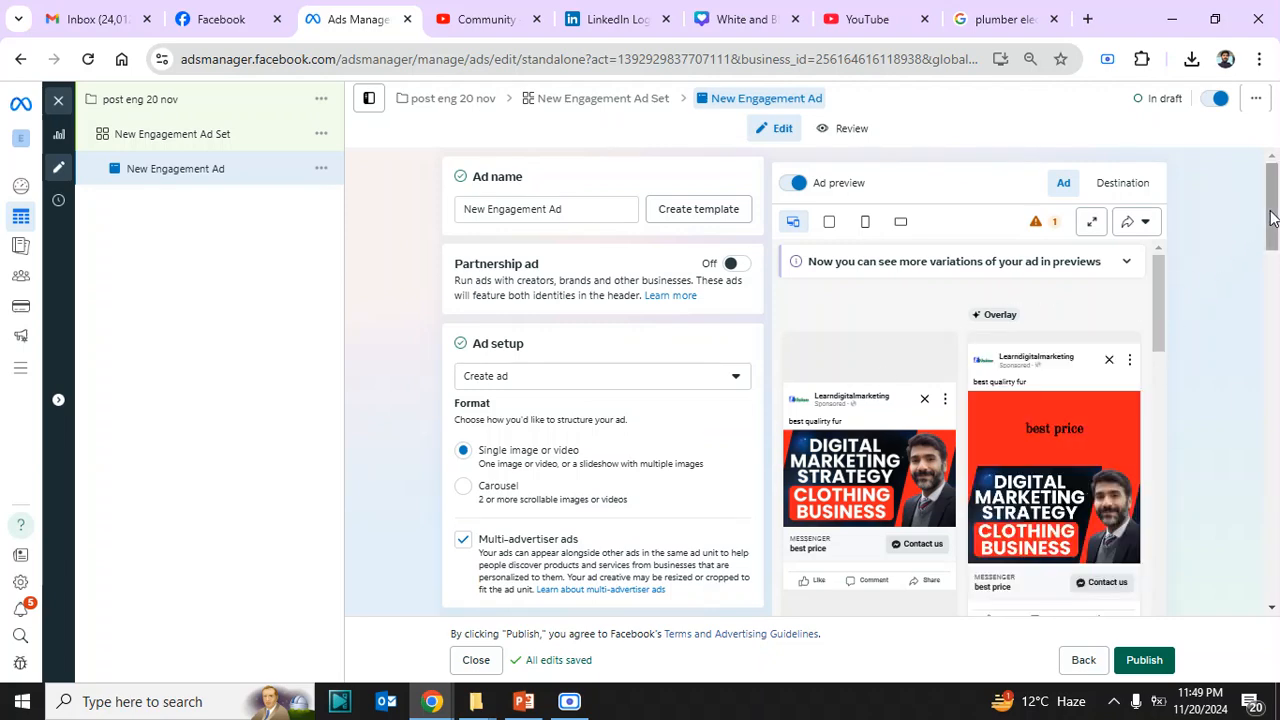
{"action": "left_click_drag", "start_coordinate": [1272, 215], "coordinate": [1246, 509]}
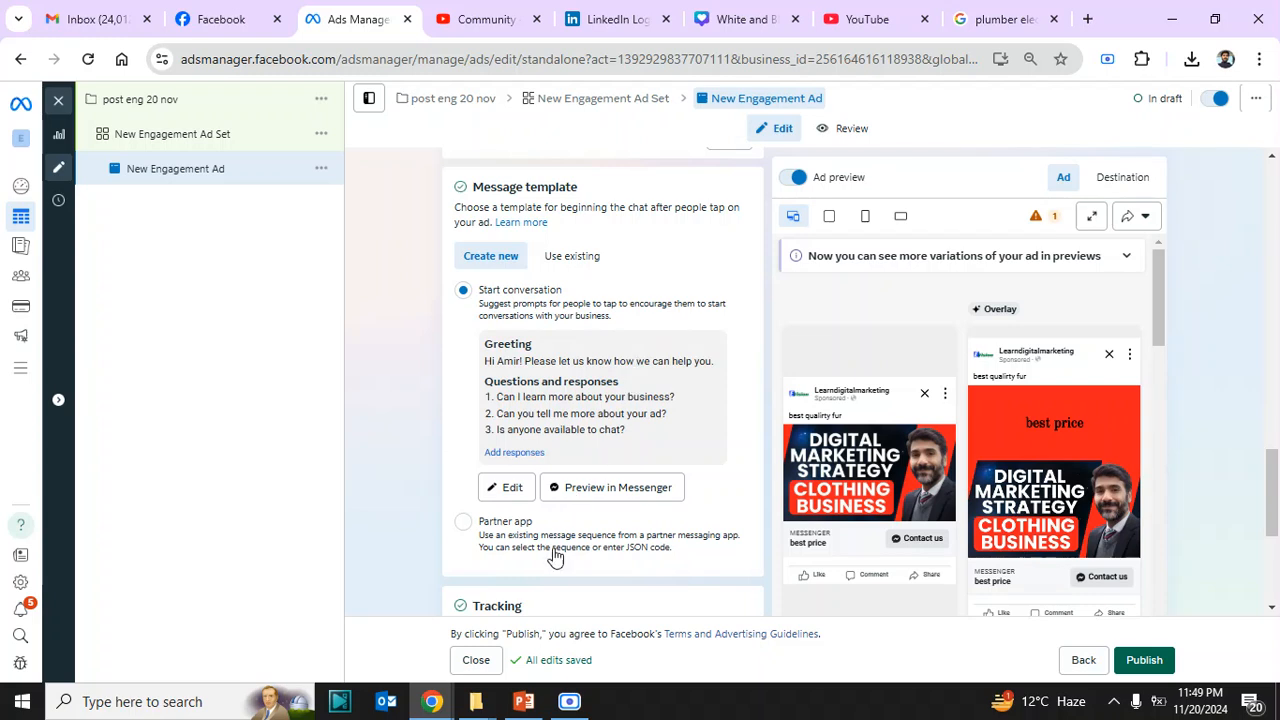
{"action": "mouse_move", "coordinate": [570, 705]}
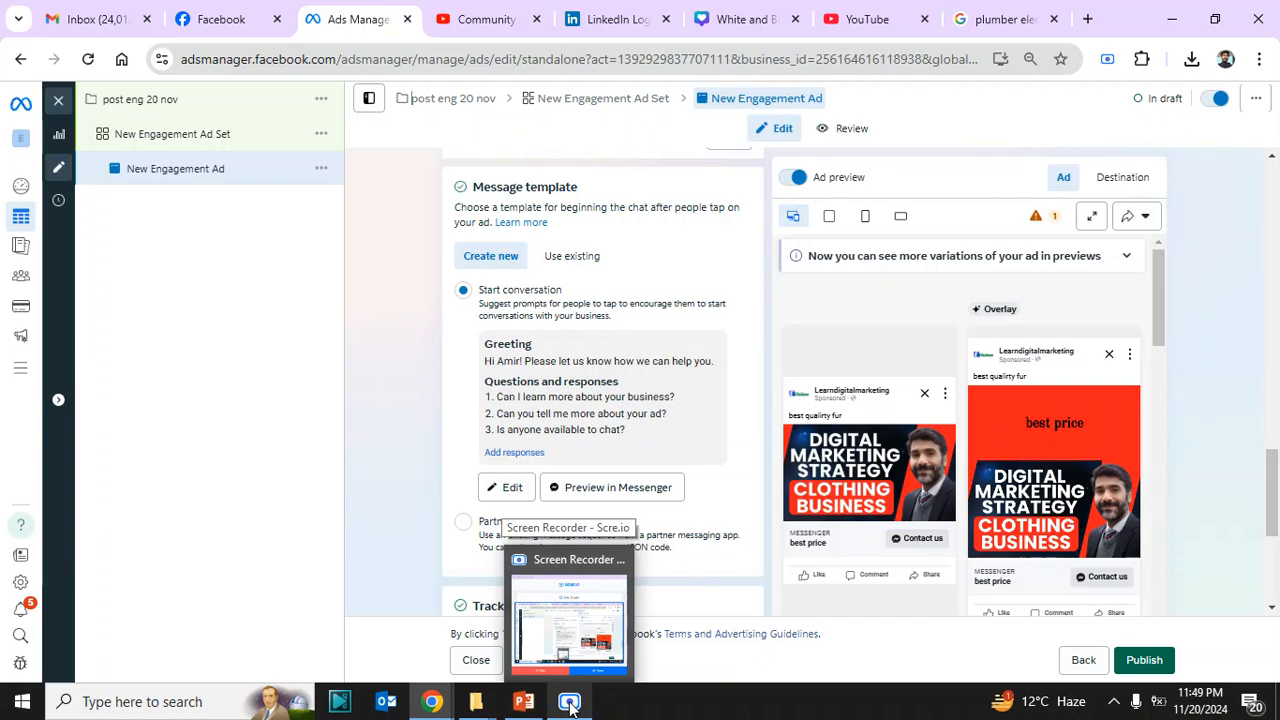
{"action": "left_click", "coordinate": [570, 705]}
{"action": "left_click", "coordinate": [570, 705]}
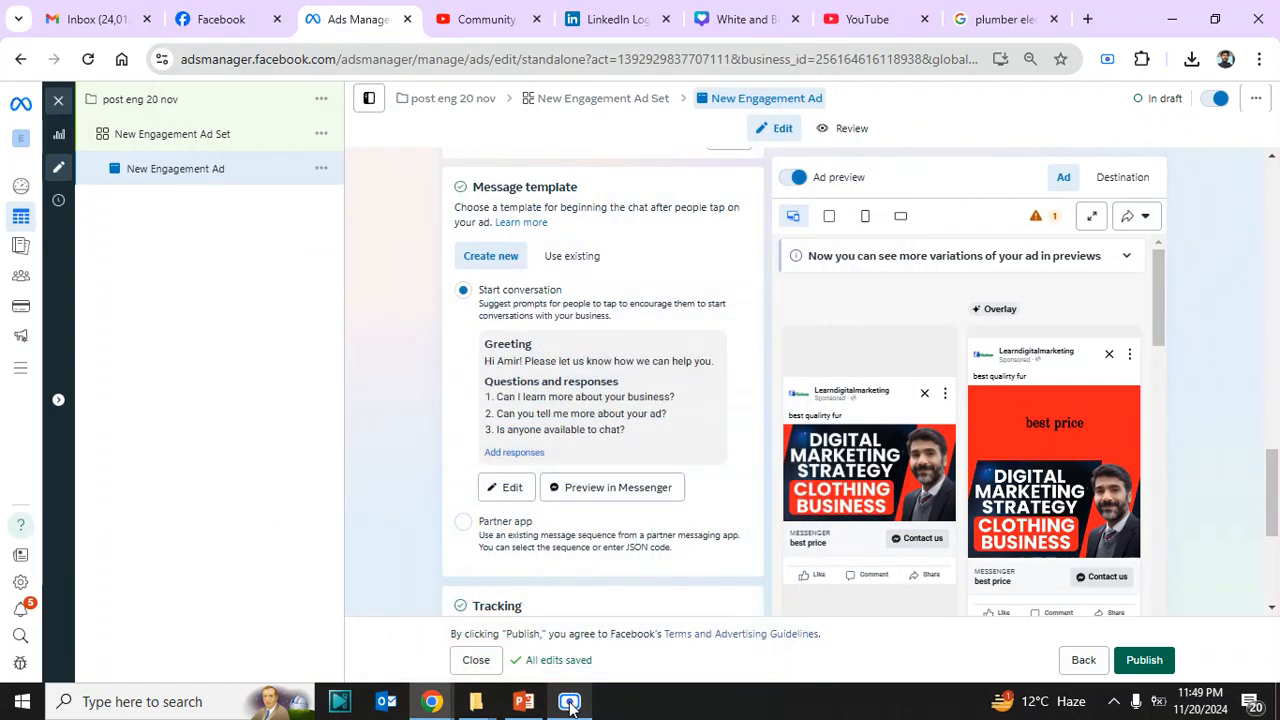
{"action": "left_click", "coordinate": [570, 705]}
{"action": "left_click", "coordinate": [570, 705]}
{"action": "left_click", "coordinate": [570, 705]}
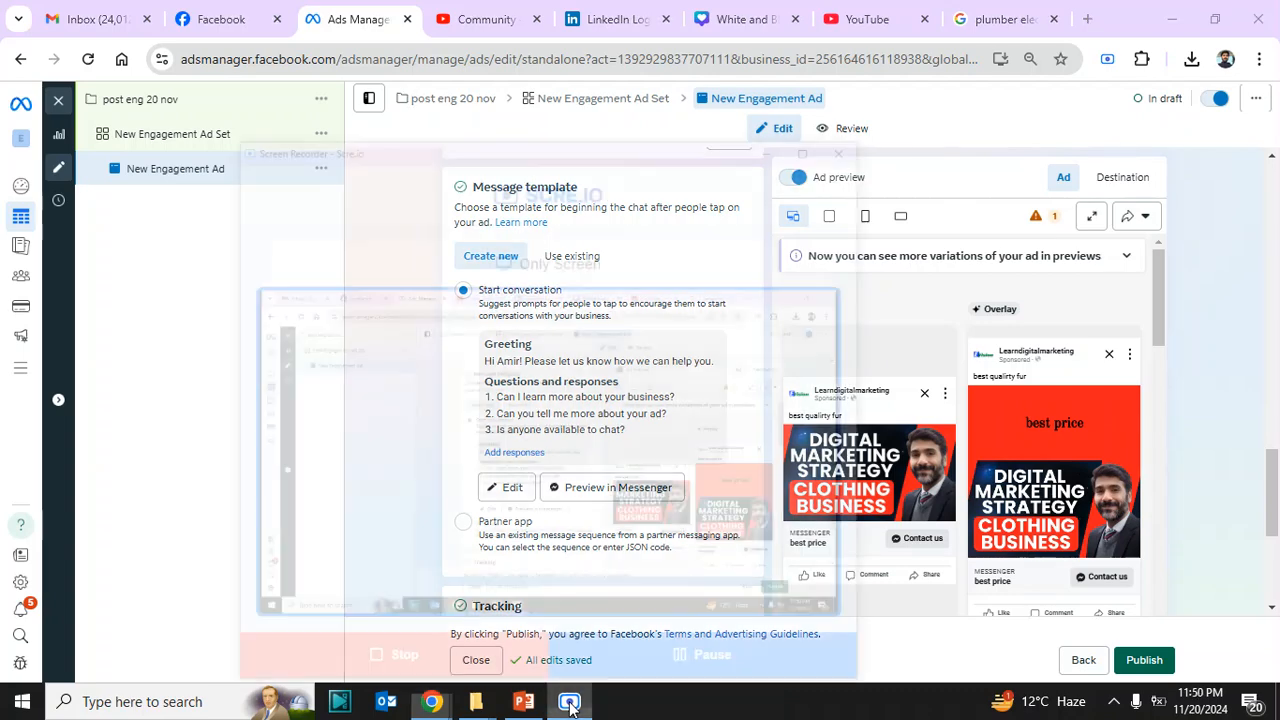